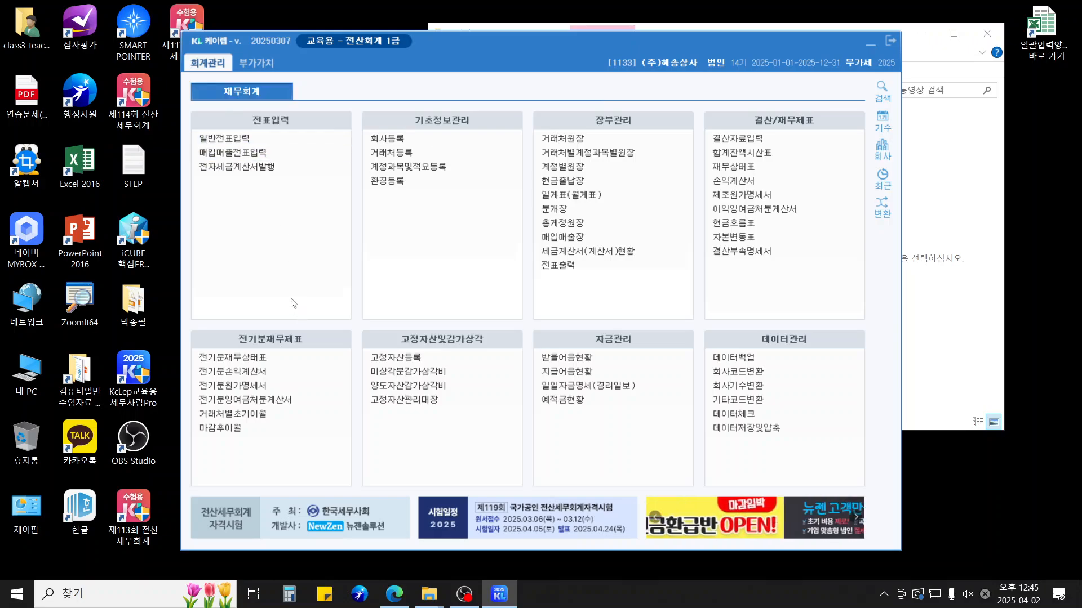
Set the 임금 (0504) amount to 42,800,000 in the 전기분원가명세서, review the resulting 당기제품제조원가, and close the statement
{"action": "left_click", "coordinate": [251, 387]}
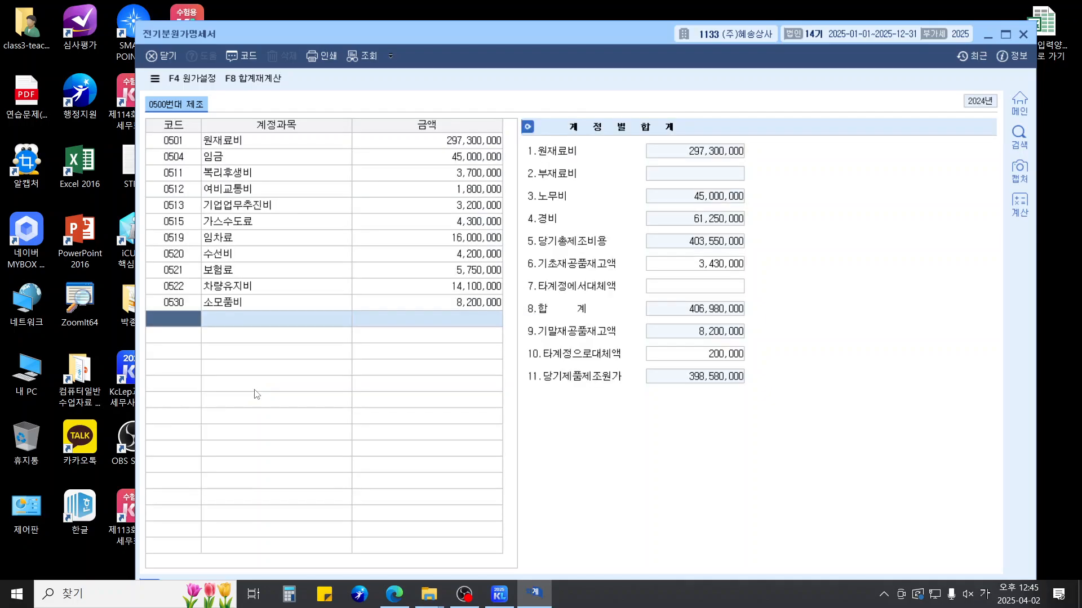
{"action": "left_click", "coordinate": [395, 159]}
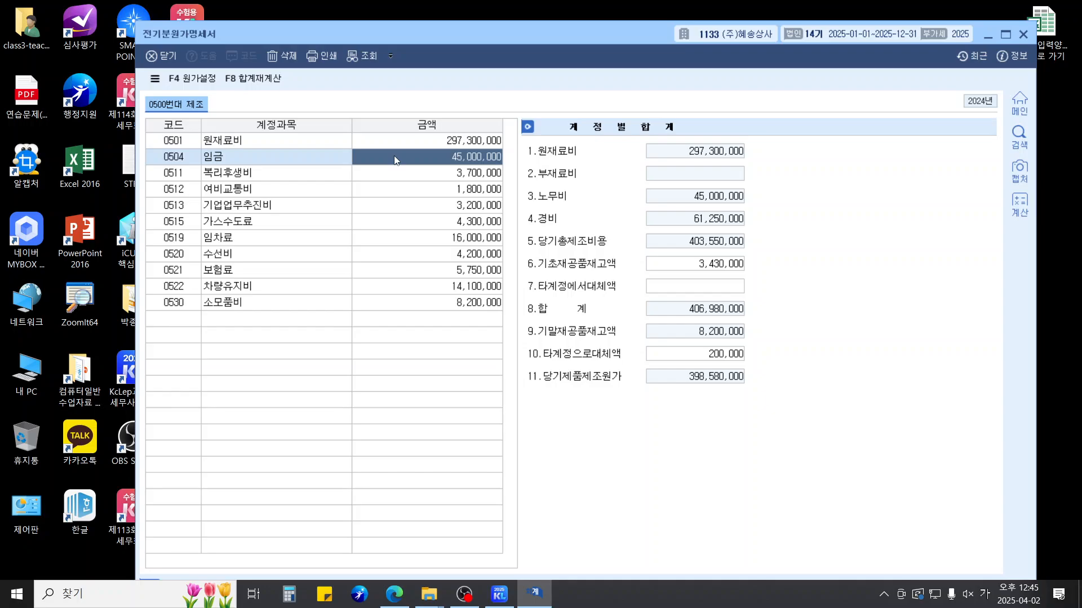
{"action": "type", "text": "42800000"}
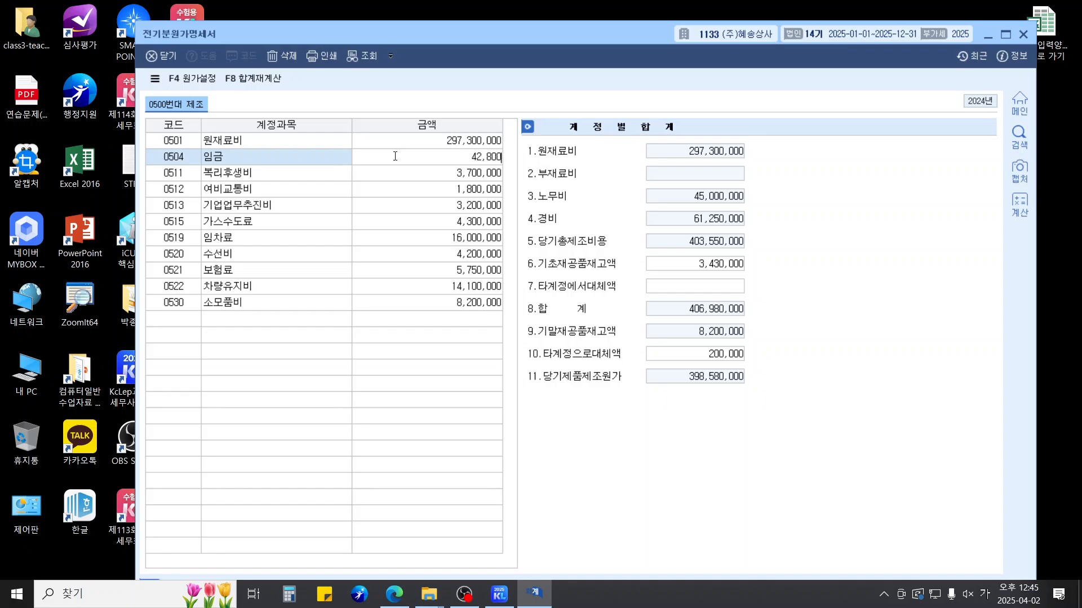
{"action": "key", "text": "Return"}
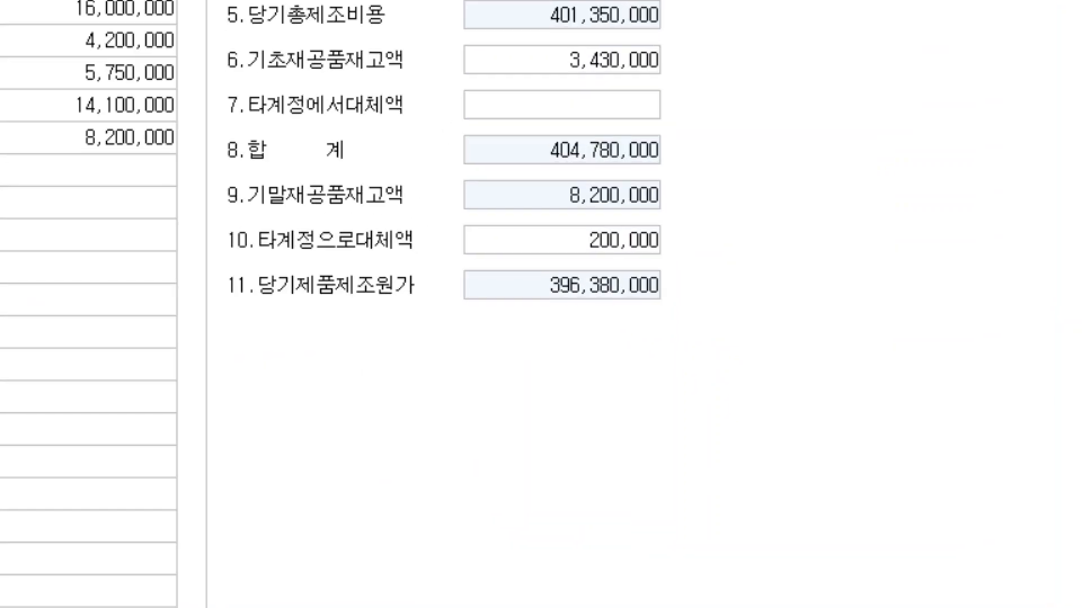
{"action": "left_click_drag", "start_coordinate": [659, 366], "coordinate": [773, 392]}
{"action": "left_click_drag", "start_coordinate": [718, 316], "coordinate": [723, 317]}
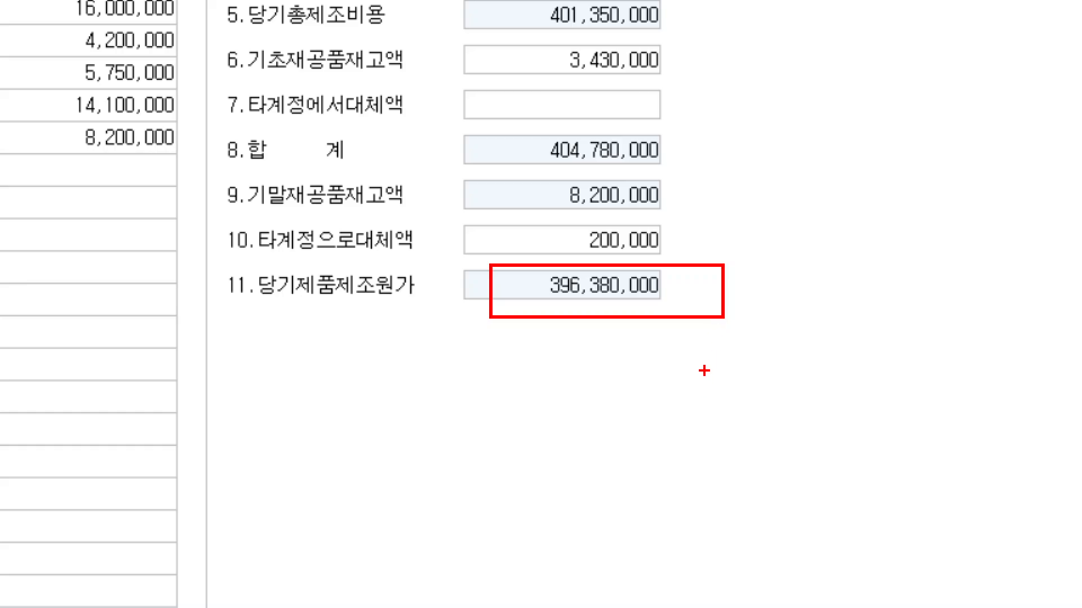
{"action": "key", "text": "Escape"}
{"action": "key", "text": "Escape"}
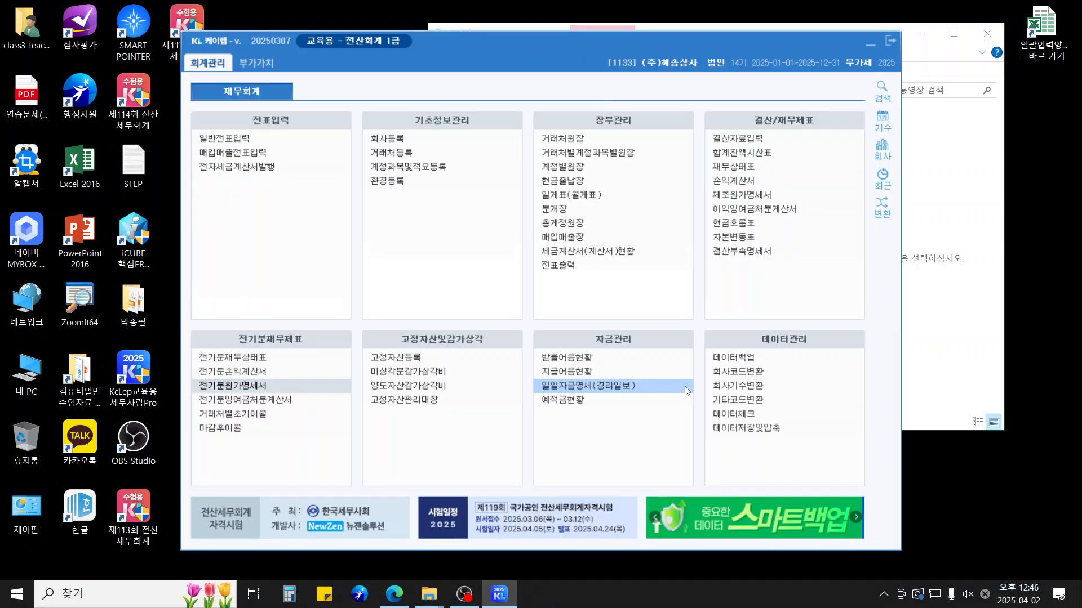
Set the 급여 (0801) amount to 84,300,000 in the 전기분손익계산서
{"action": "left_click", "coordinate": [281, 371]}
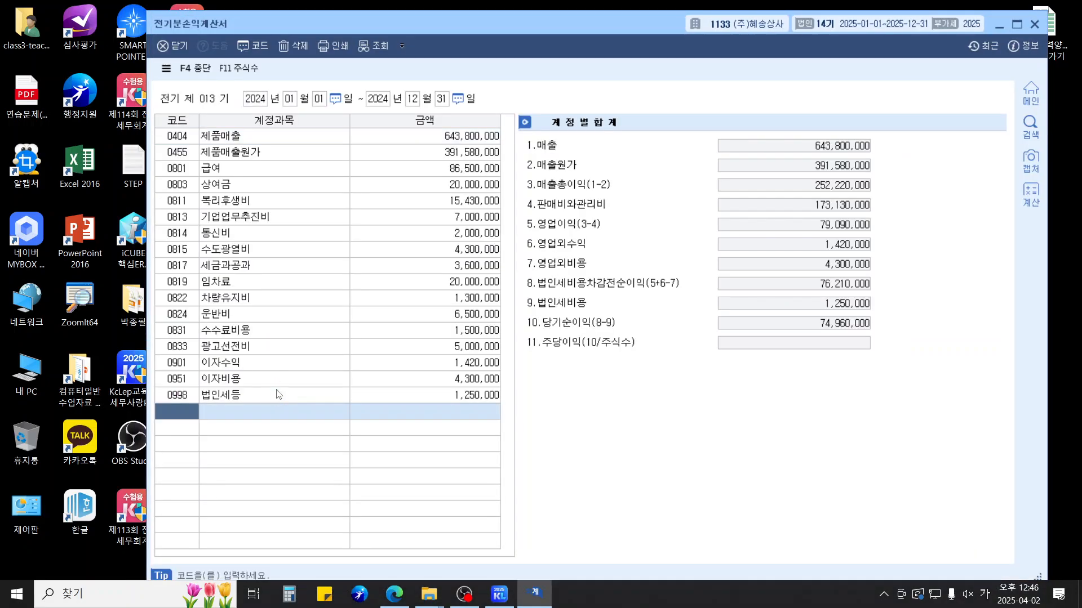
{"action": "left_click", "coordinate": [377, 171]}
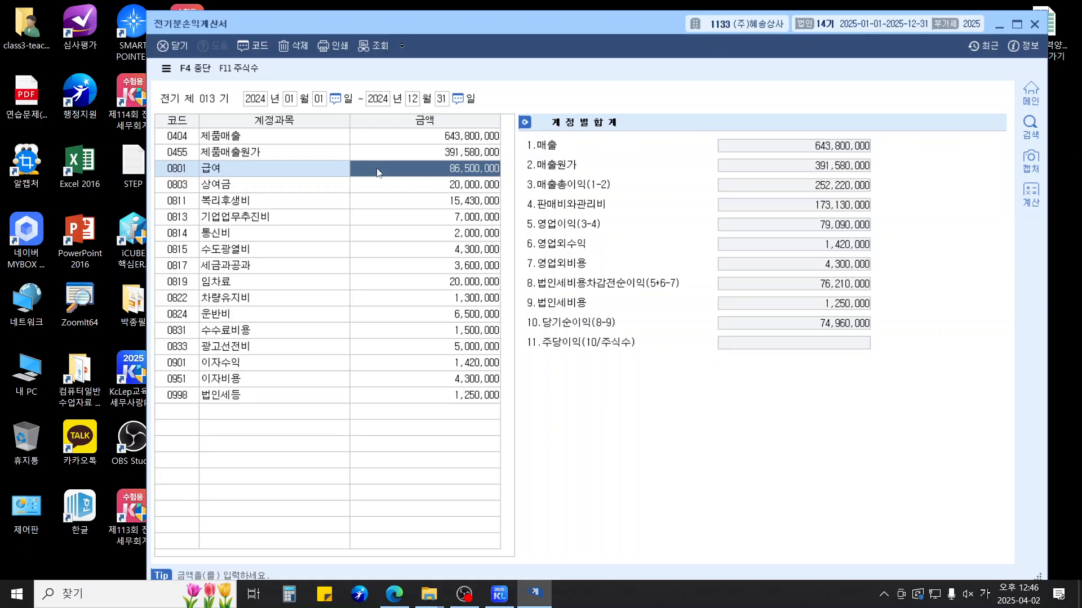
{"action": "type", "text": "84300000"}
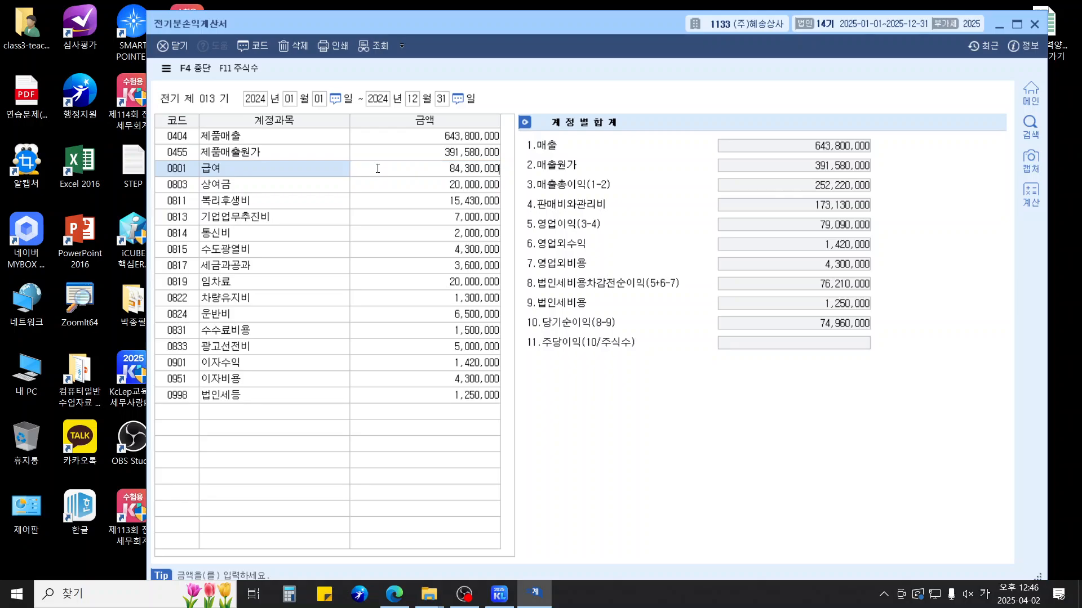
{"action": "key", "text": "Return"}
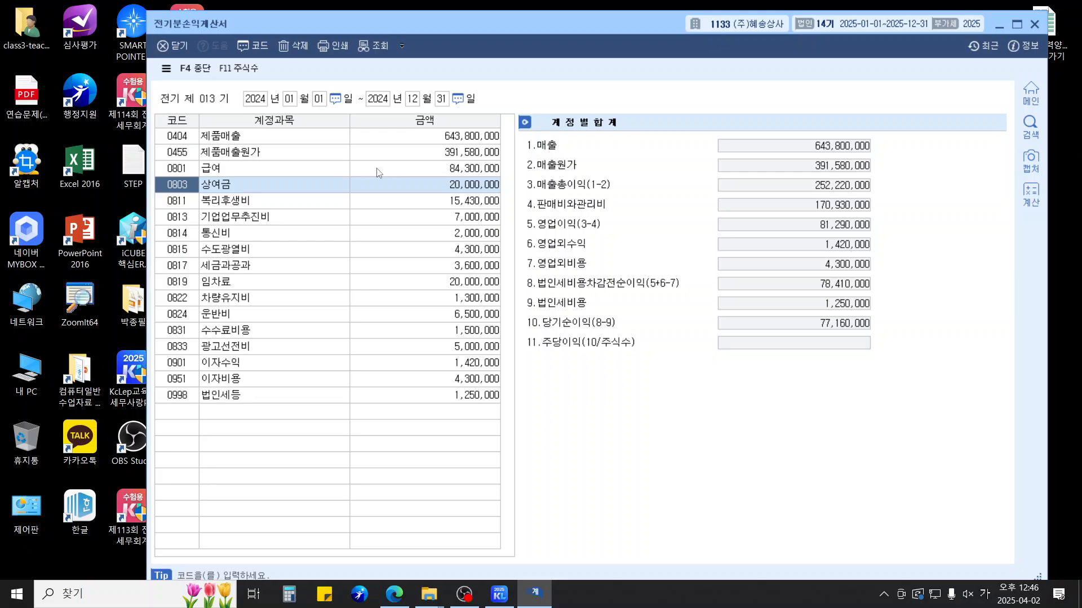
Set 당기제품제조원가 to 396,380,000 in the cost breakdown of 제품매출원가 (0455), confirm it, and close the income statement
{"action": "left_click", "coordinate": [380, 154]}
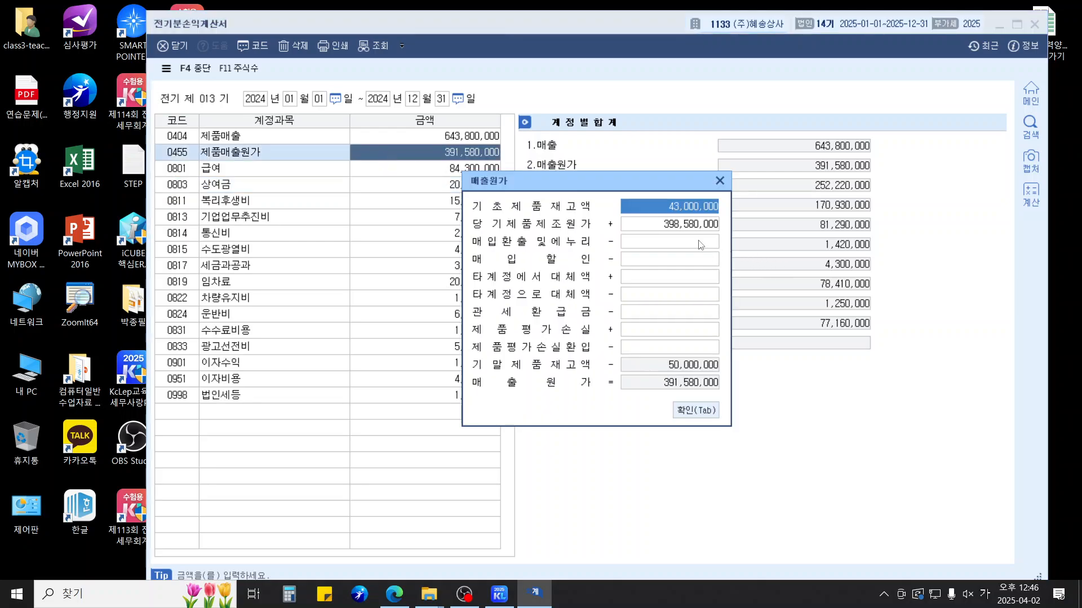
{"action": "left_click", "coordinate": [639, 227]}
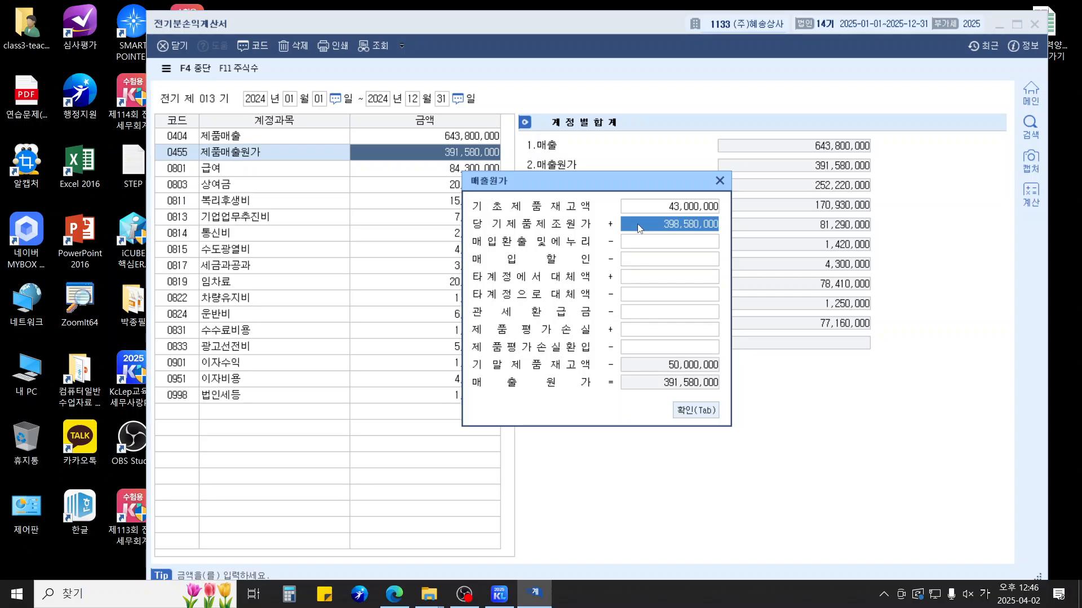
{"action": "type", "text": "396"}
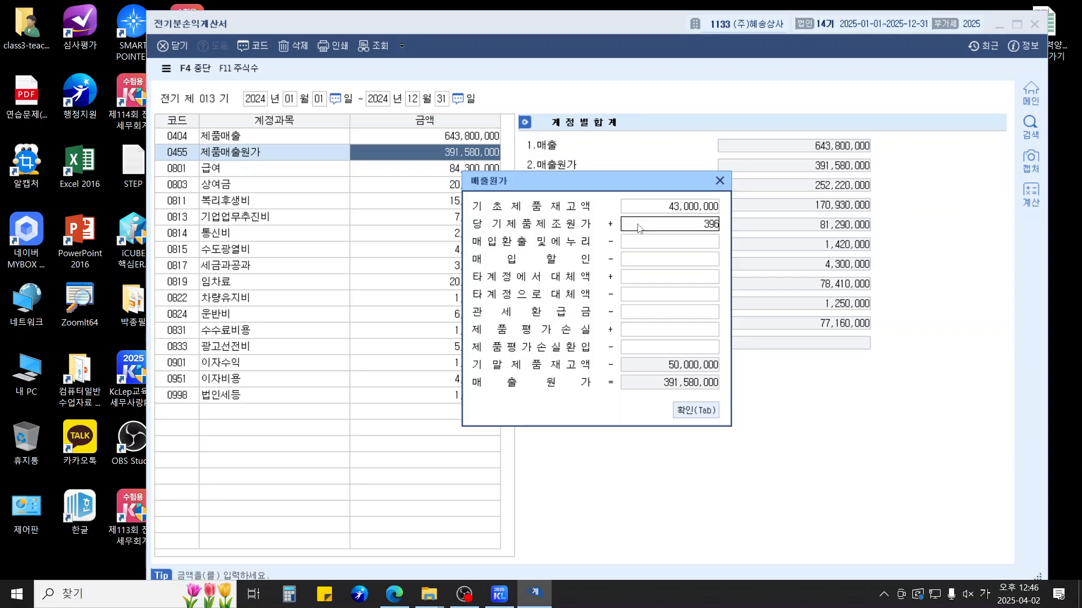
{"action": "type", "text": ",380,000"}
{"action": "key", "text": "Return"}
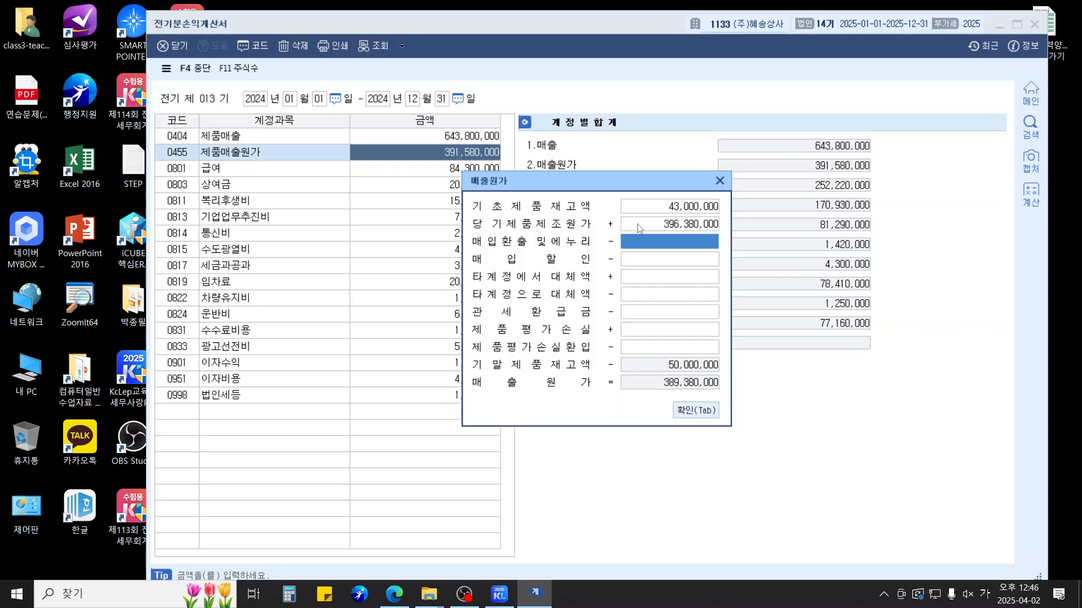
{"action": "key", "text": "Return"}
{"action": "key", "text": "Return"}
{"action": "key", "text": "Return"}
{"action": "key", "text": "Return"}
{"action": "key", "text": "Return"}
{"action": "key", "text": "Return"}
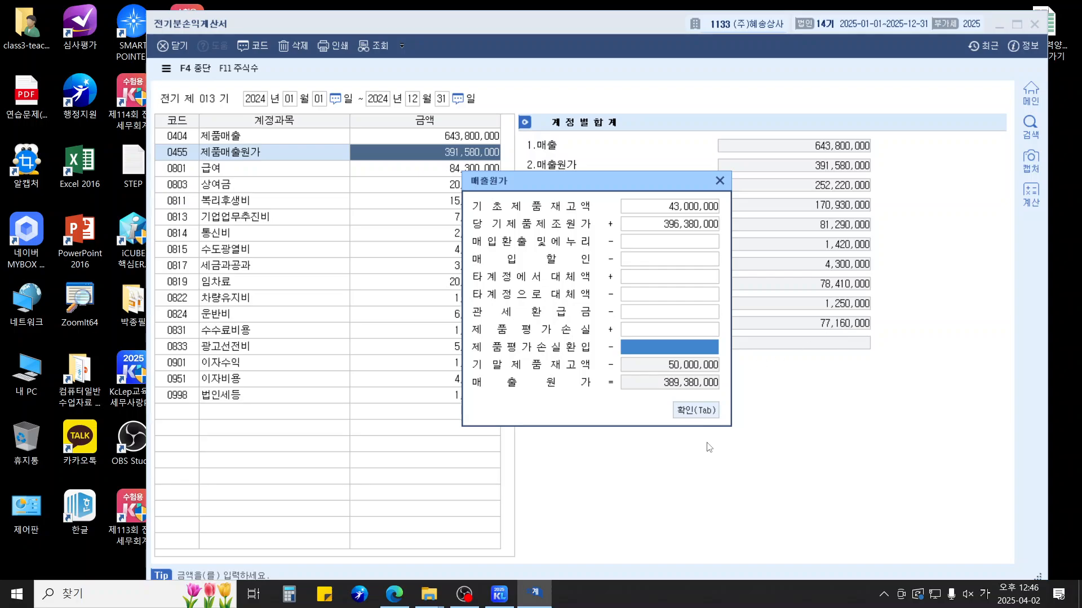
{"action": "left_click", "coordinate": [697, 410]}
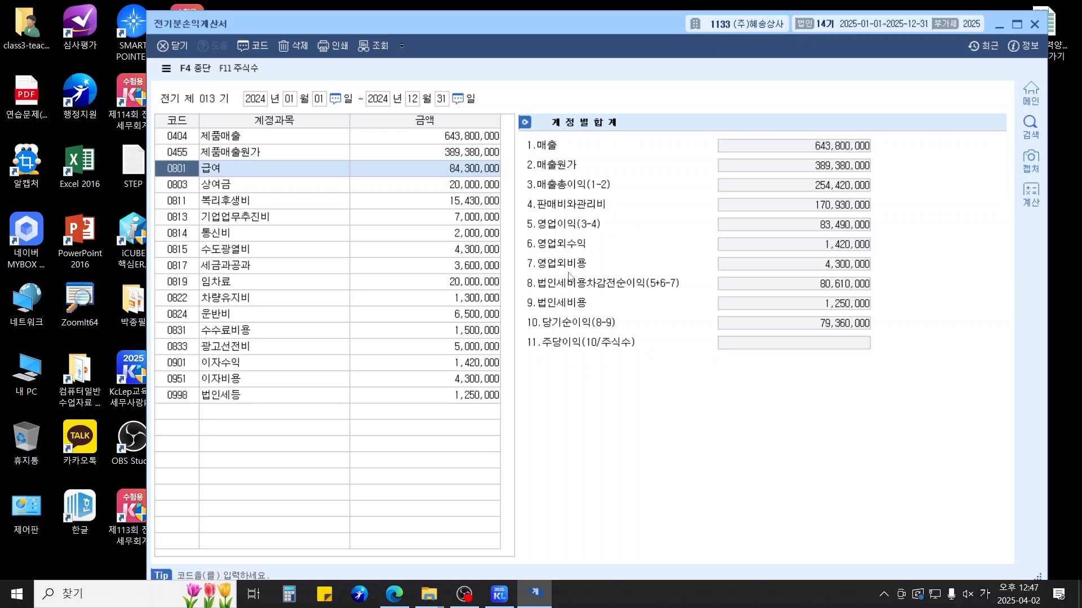
{"action": "key", "text": "Escape"}
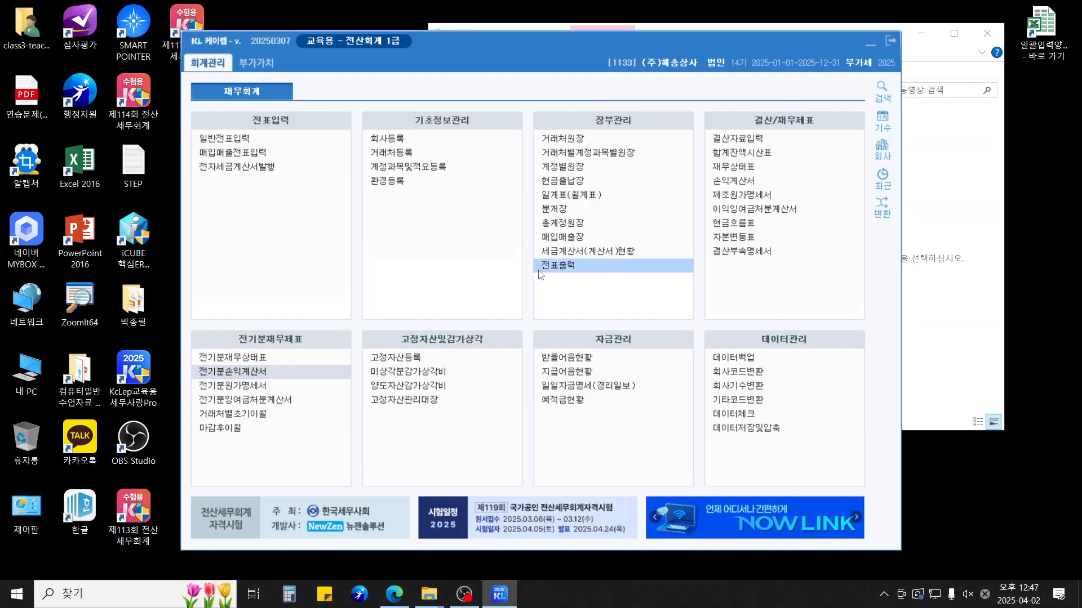
Check the 당기순이익 row in the 전기분잉여금처분계산서 and close the statement
{"action": "left_click", "coordinate": [237, 400]}
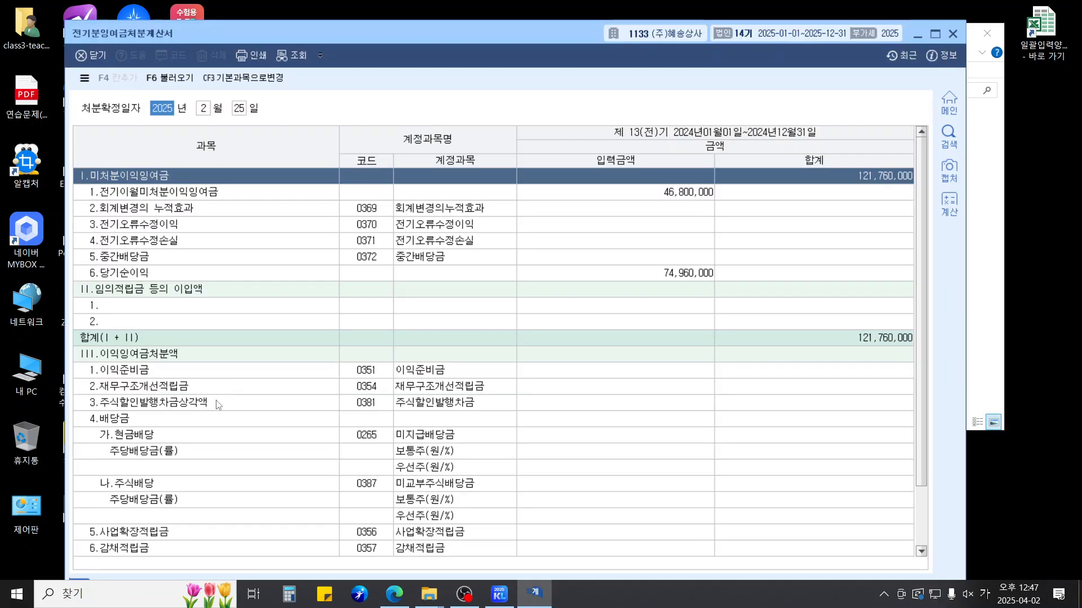
{"action": "left_click", "coordinate": [590, 275]}
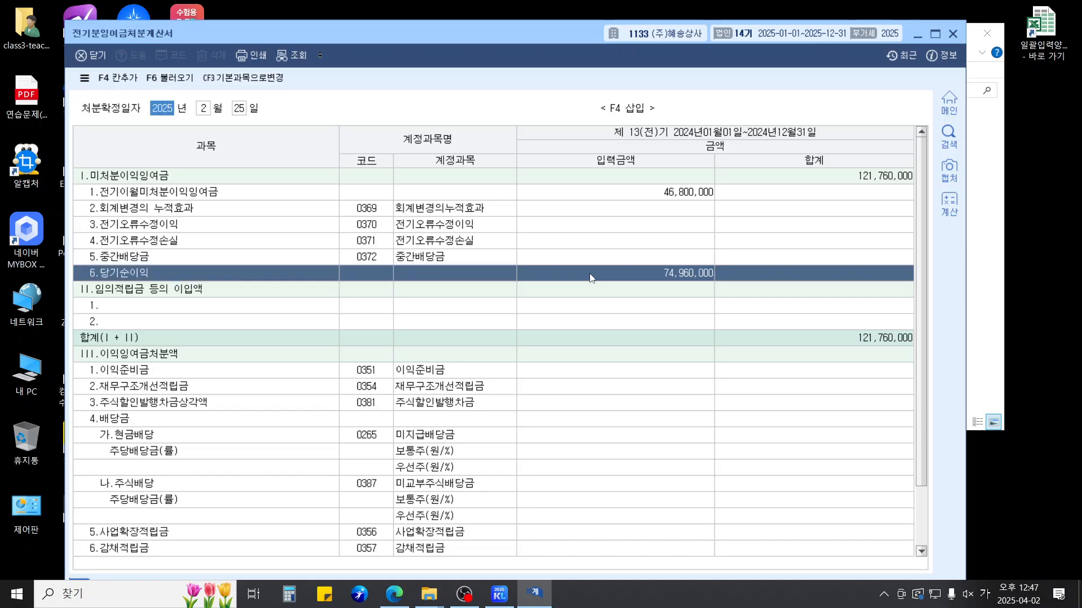
{"action": "key", "text": "Escape"}
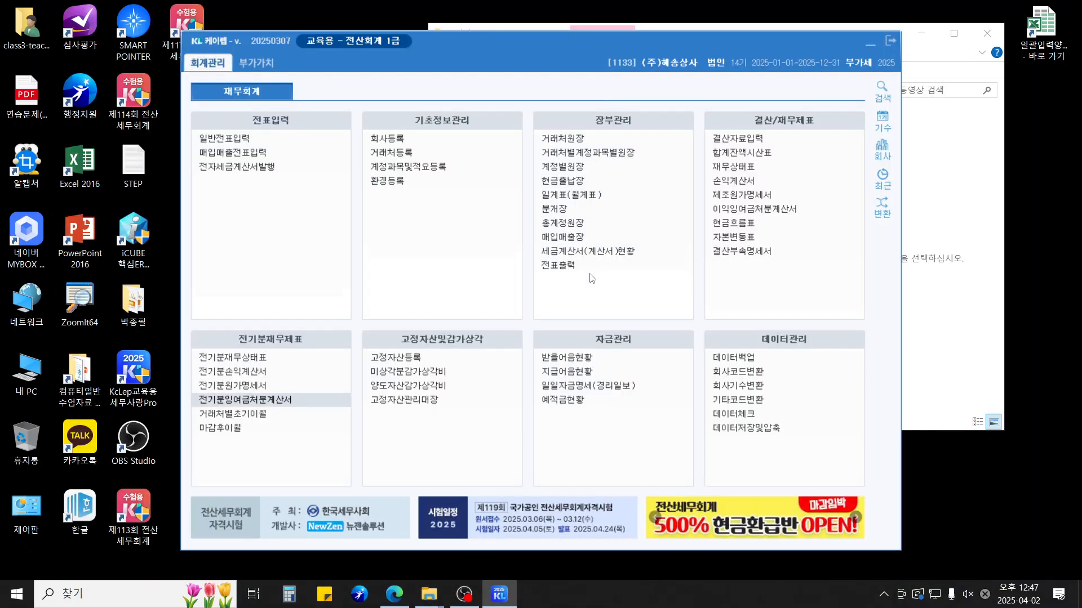
Correct the 임금 (0504) amount to 47,200,000 in the 전기분원가명세서 and close the statement
{"action": "left_click", "coordinate": [238, 385]}
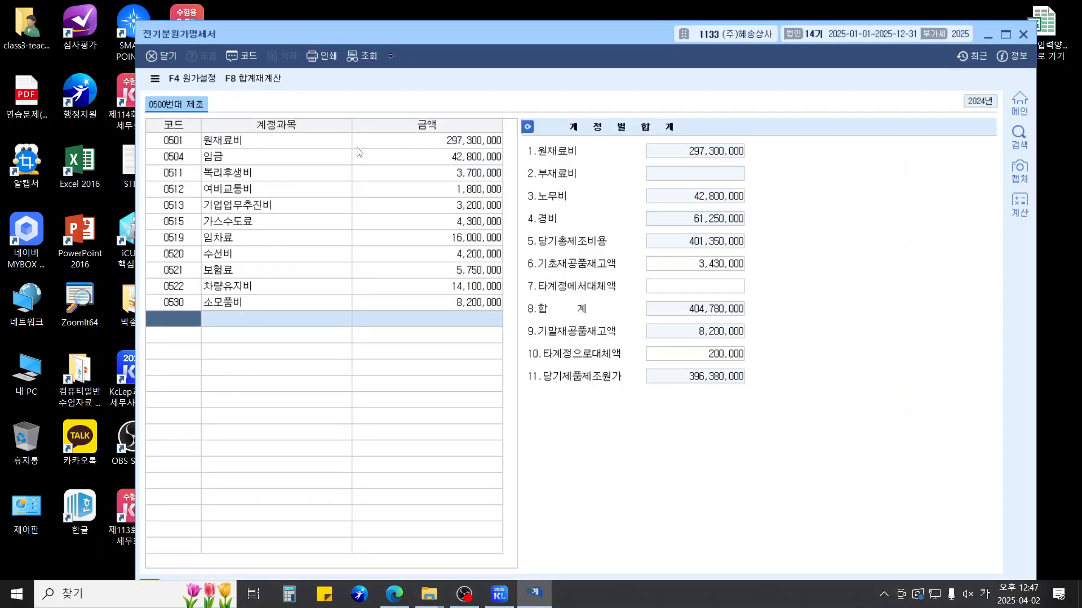
{"action": "left_click", "coordinate": [437, 156]}
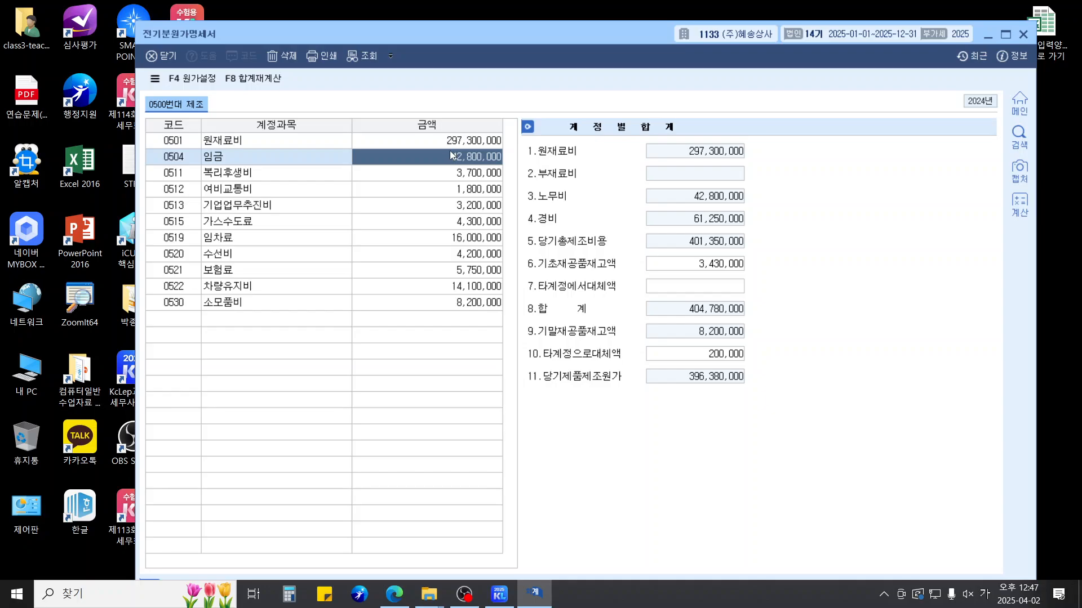
{"action": "key", "text": "Delete"}
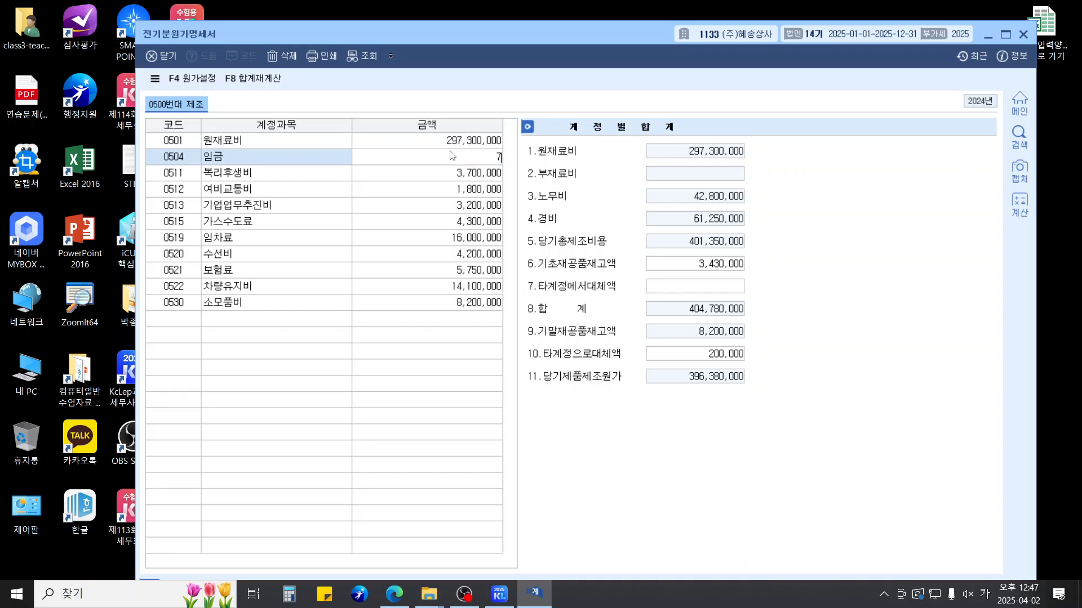
{"action": "type", "text": "0"}
{"action": "type", "text": "47200000"}
{"action": "key", "text": "Return"}
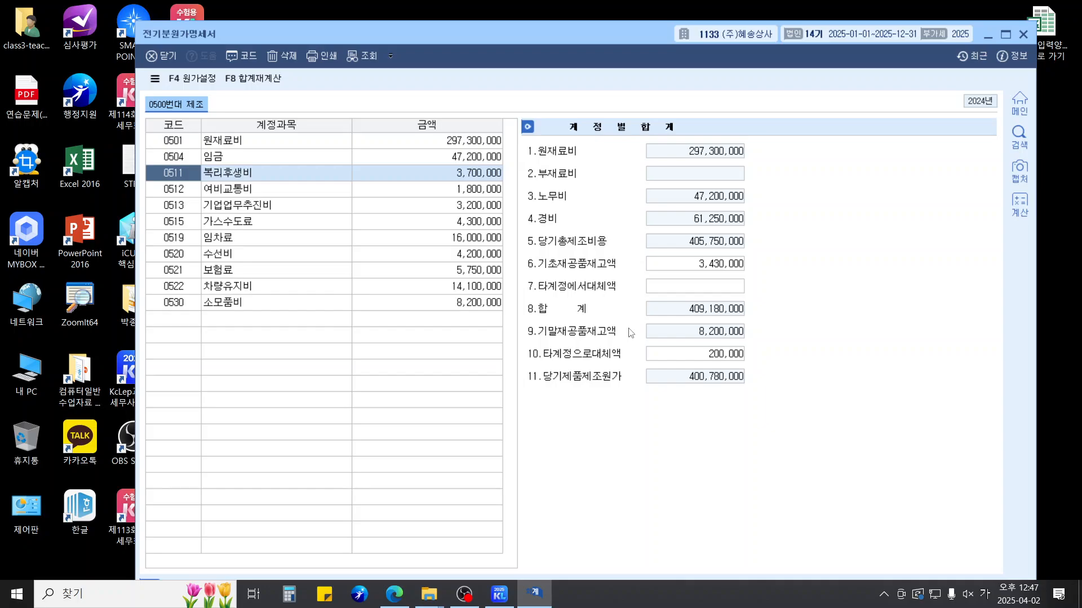
{"action": "key", "text": "Escape"}
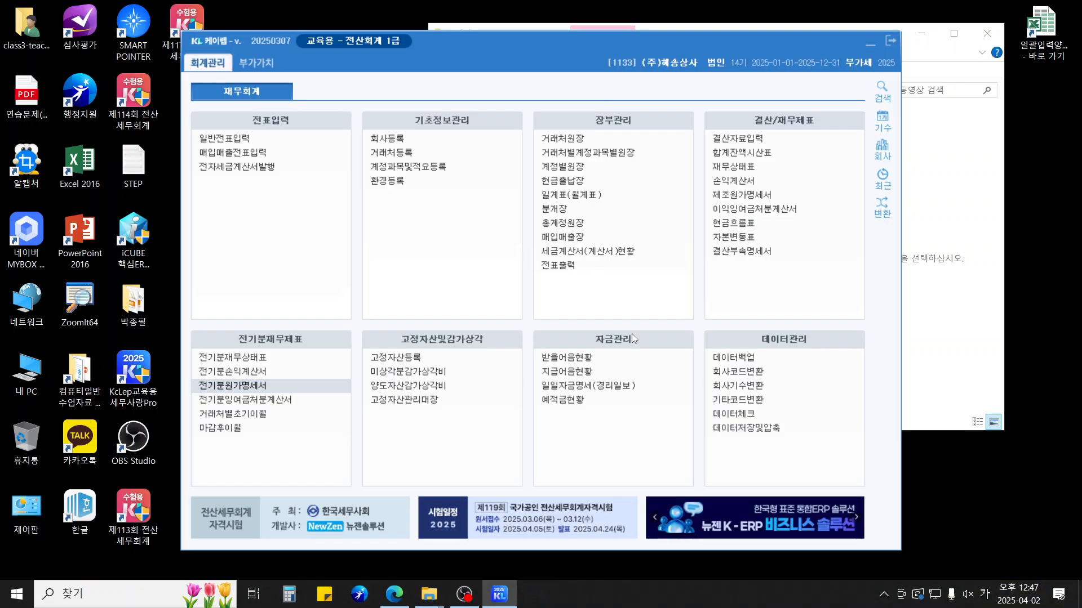
Set 당기제품제조원가 to 400,780,000 in the 제품매출원가 (0455) breakdown of the 전기분손익계산서, confirm it, and close the statement
{"action": "left_click", "coordinate": [265, 372]}
{"action": "left_click", "coordinate": [431, 152]}
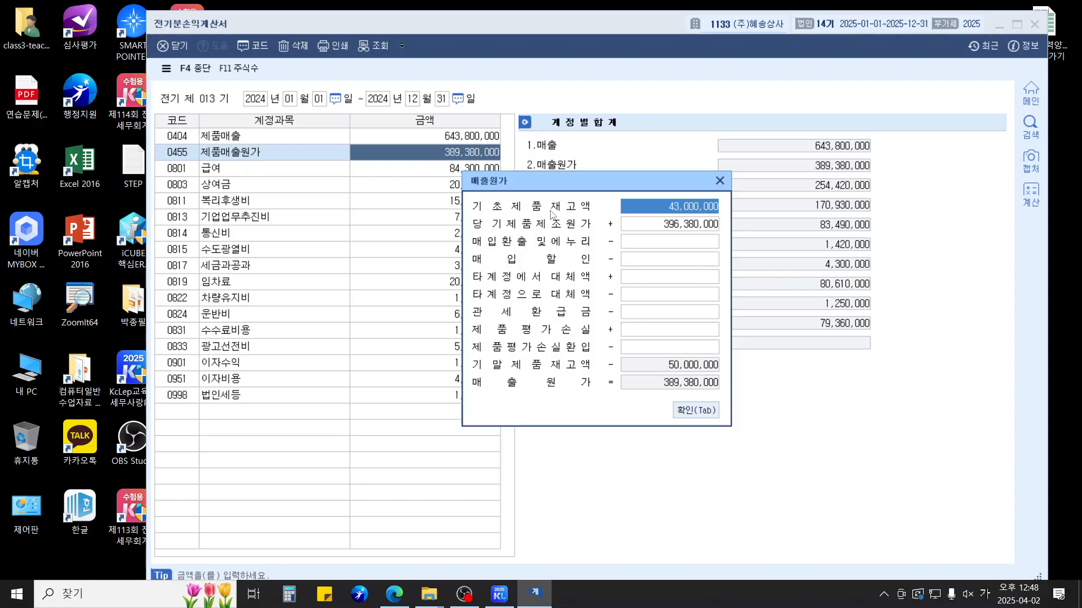
{"action": "left_click", "coordinate": [644, 228]}
{"action": "type", "text": "400780000"}
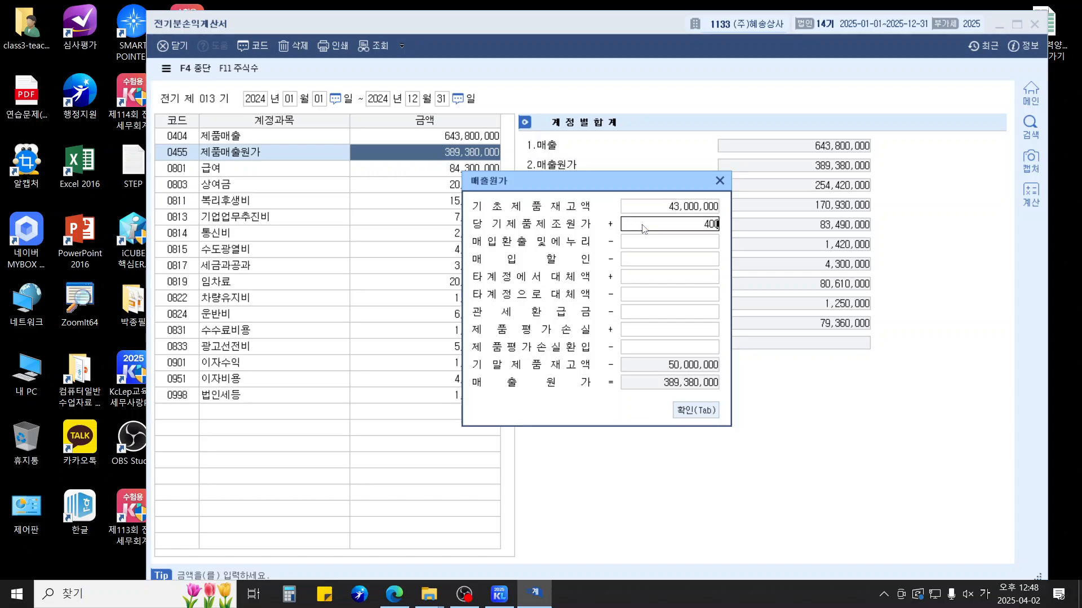
{"action": "key", "text": "Return"}
{"action": "key", "text": "Return"}
{"action": "key", "text": "Return"}
{"action": "key", "text": "Return"}
{"action": "key", "text": "Return"}
{"action": "key", "text": "Return"}
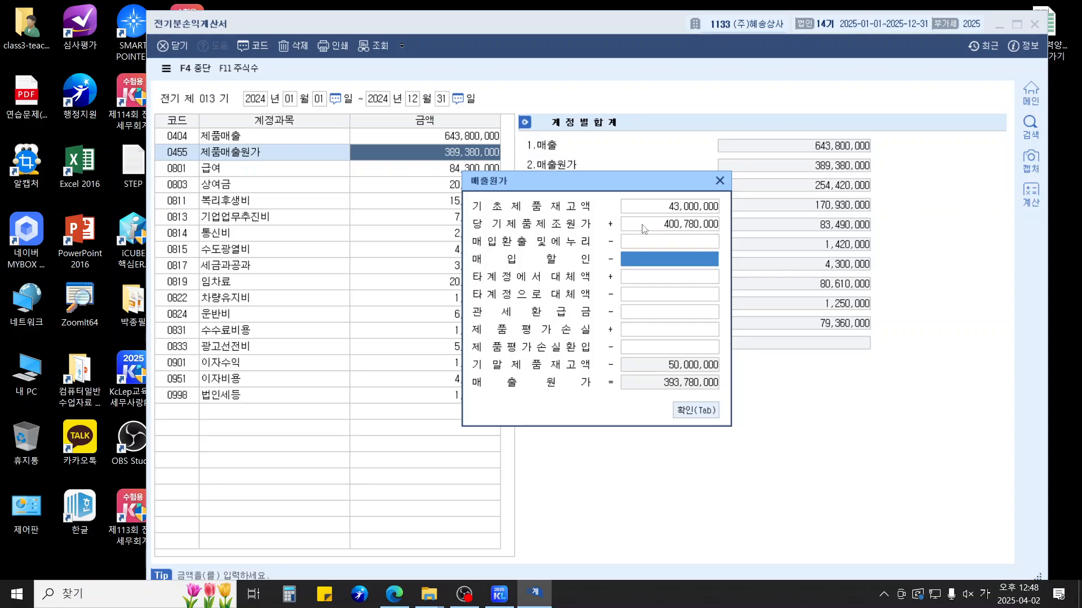
{"action": "key", "text": "Return"}
{"action": "key", "text": "Return"}
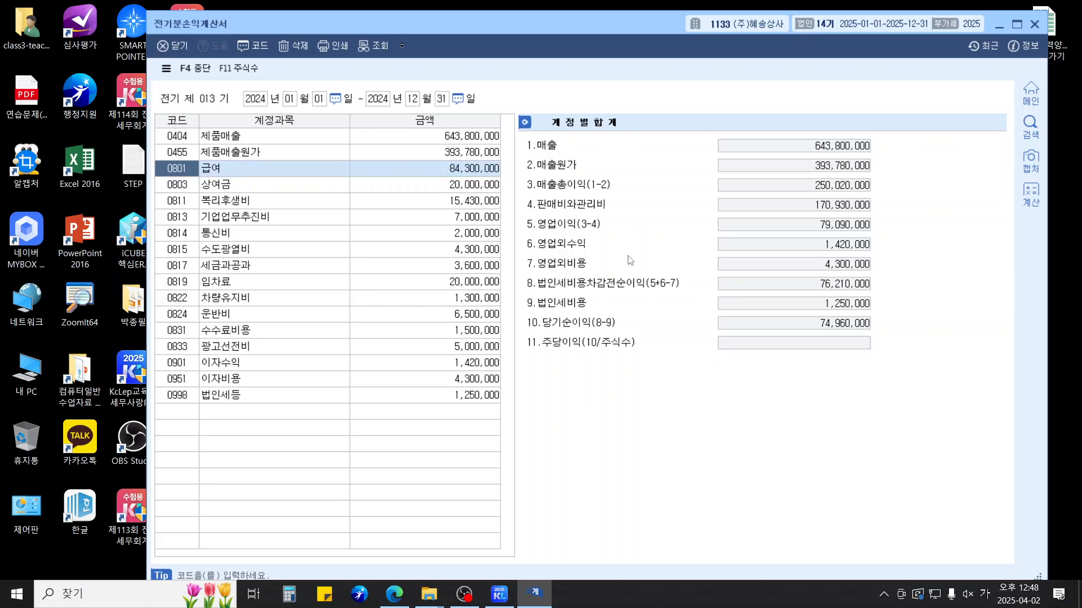
{"action": "key", "text": "Escape"}
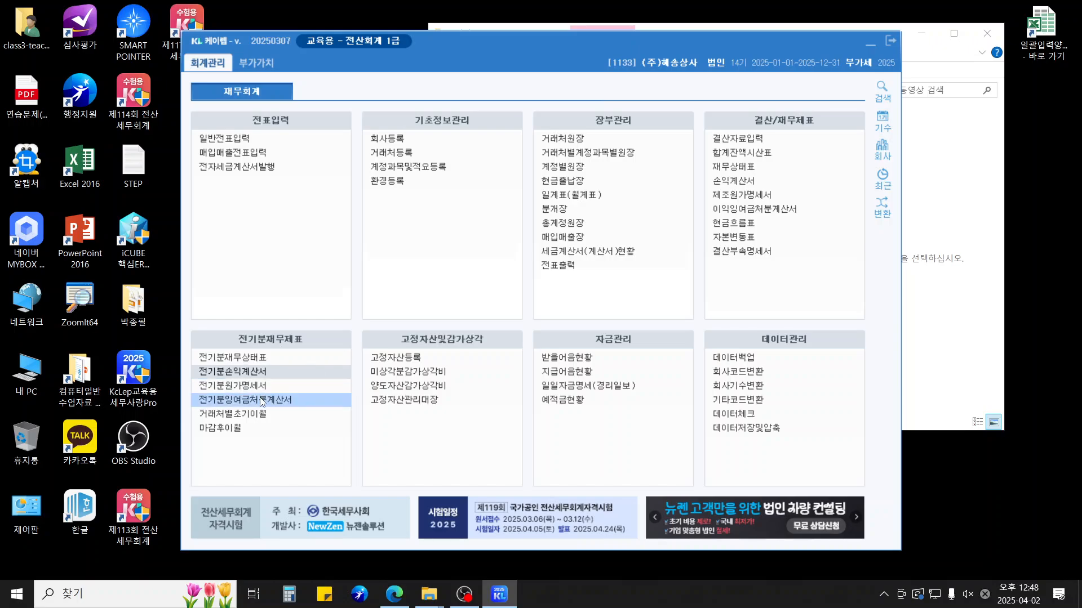
Compare the 당기순이익 in the 전기분잉여금처분계산서 with the corrected income statement and close it
{"action": "left_click", "coordinate": [261, 400]}
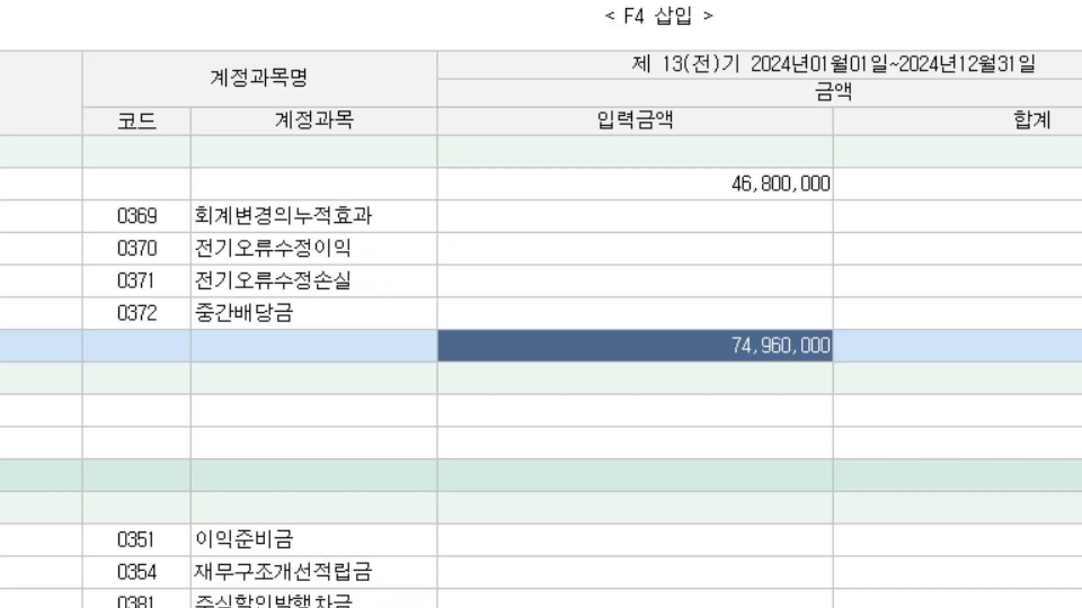
{"action": "key", "text": "Escape"}
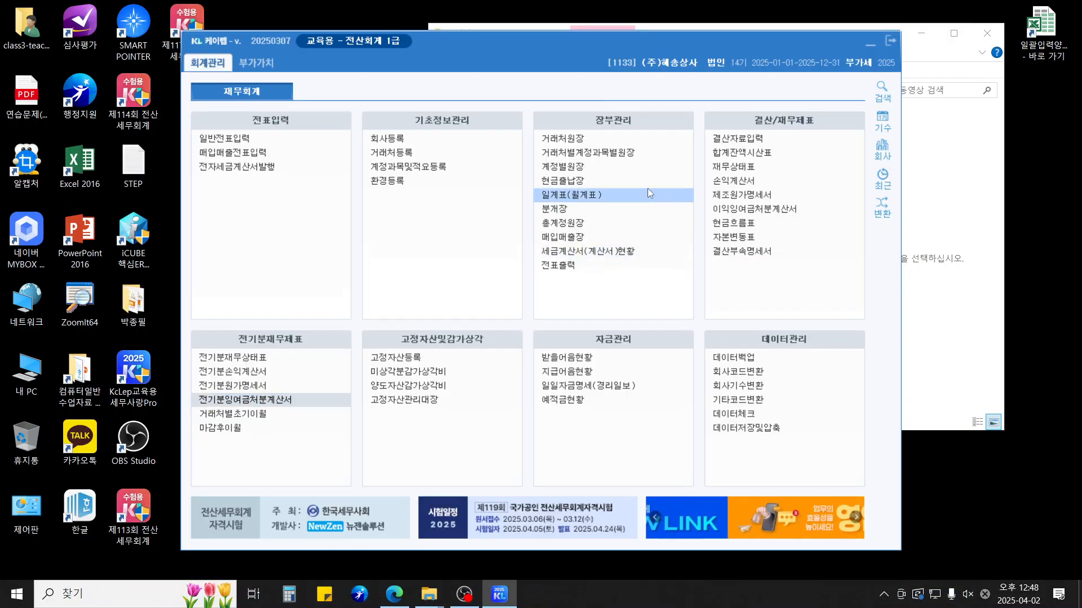
Open 일반전표입력 for July 15 and enter a debit line for 선급금 (0131) with (주)상수 (00105) of 3,000,000
{"action": "left_click", "coordinate": [213, 138]}
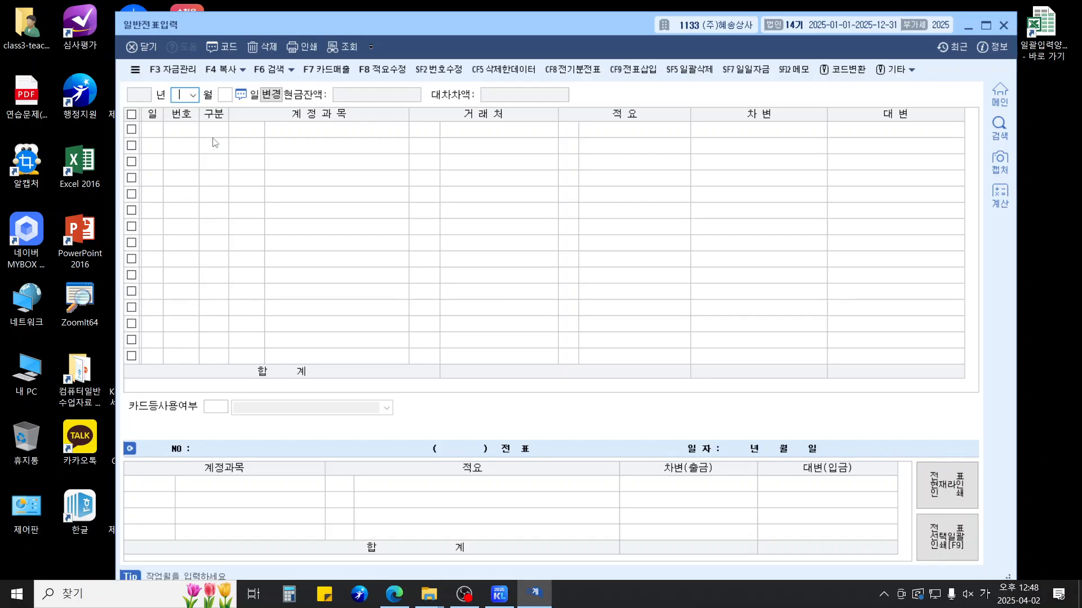
{"action": "type", "text": "0715"}
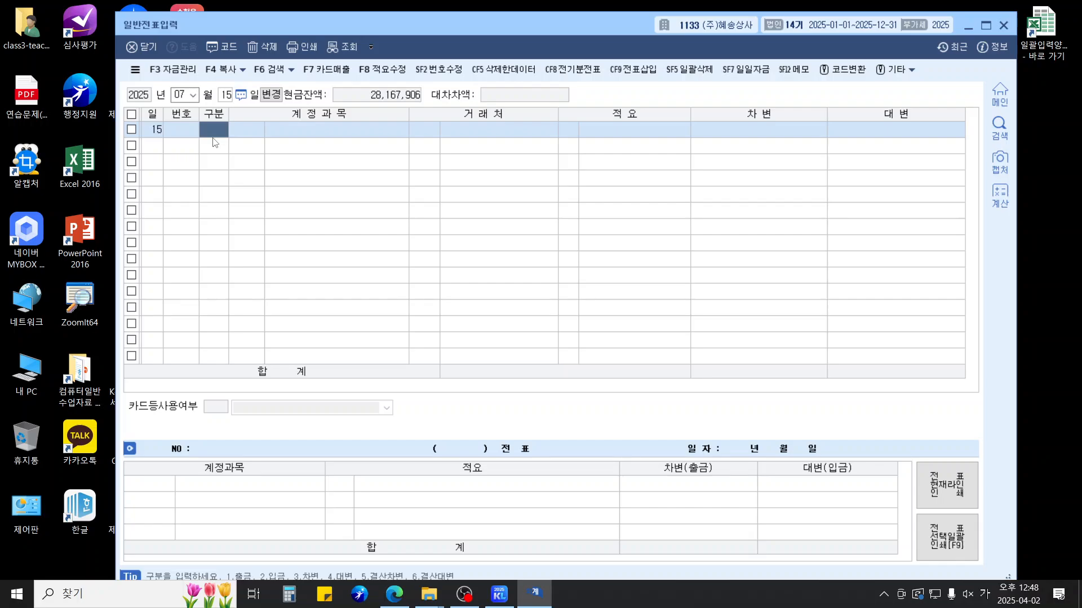
{"action": "type", "text": "3"}
{"action": "key", "text": "Return"}
{"action": "type", "text": "0131"}
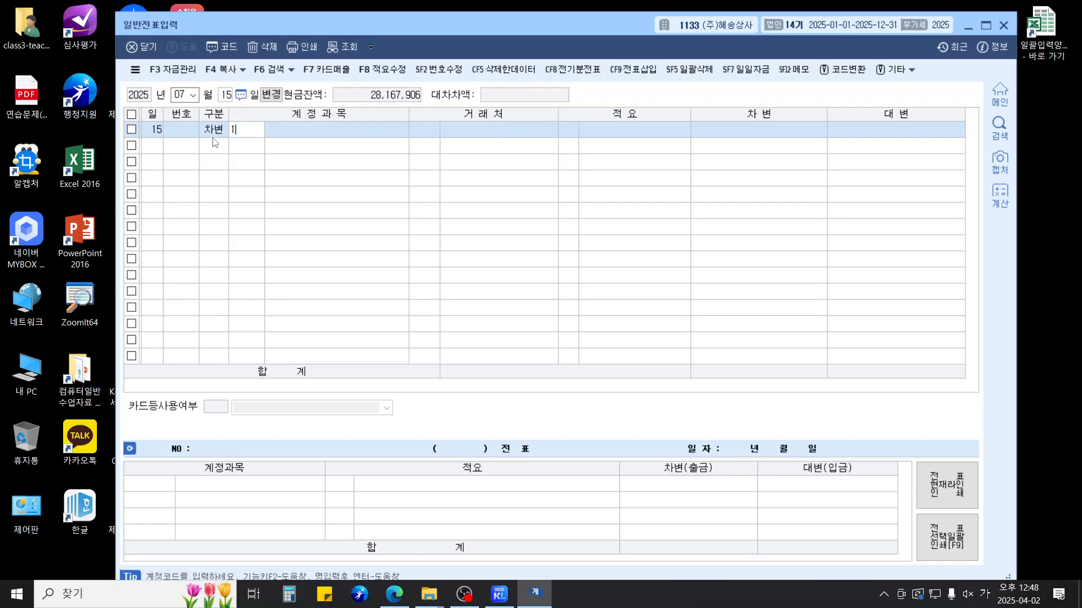
{"action": "key", "text": "Return"}
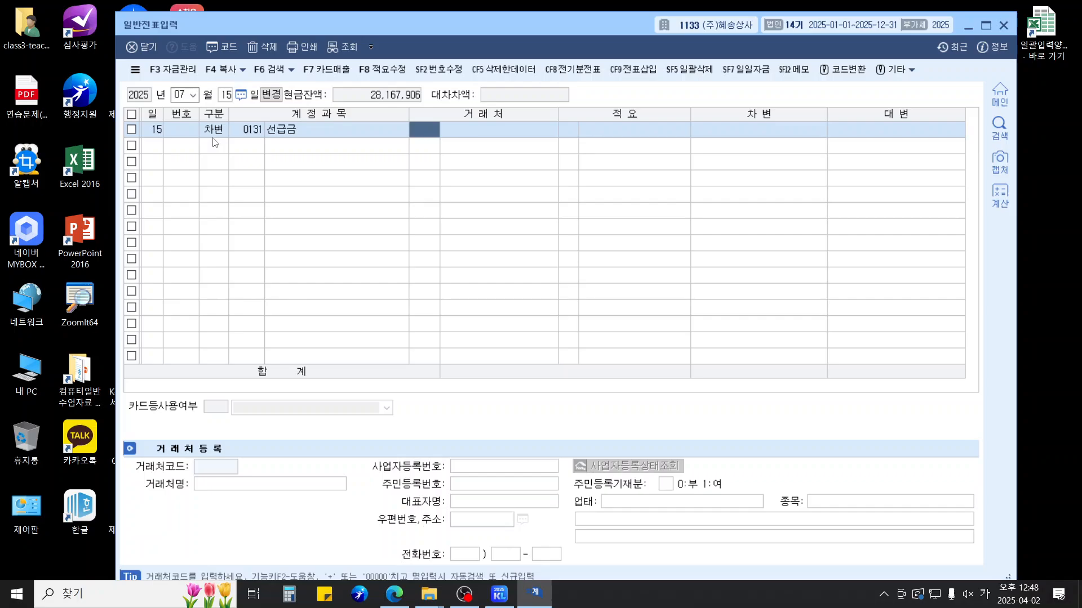
{"action": "type", "text": "105"}
{"action": "key", "text": "Return"}
{"action": "key", "text": "Return"}
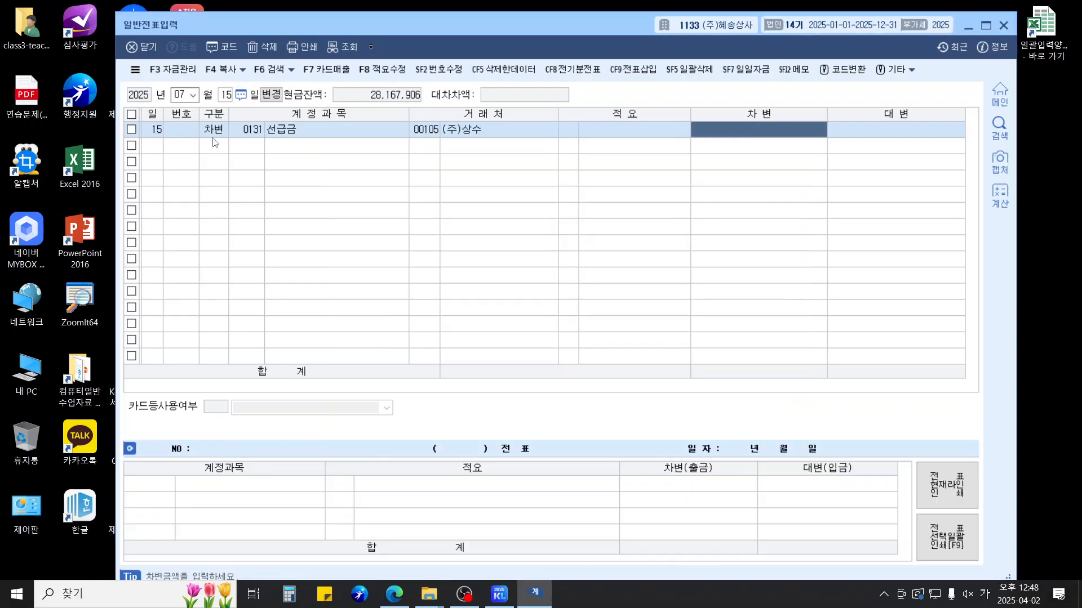
{"action": "type", "text": "3000000"}
{"action": "key", "text": "Return"}
Complete the July 15 voucher with a credit line for 당좌예금 (0102) of 3,000,000
{"action": "type", "text": "4"}
{"action": "key", "text": "Return"}
{"action": "type", "text": "103"}
{"action": "key", "text": "Return"}
{"action": "key", "text": "Left"}
{"action": "type", "text": "102"}
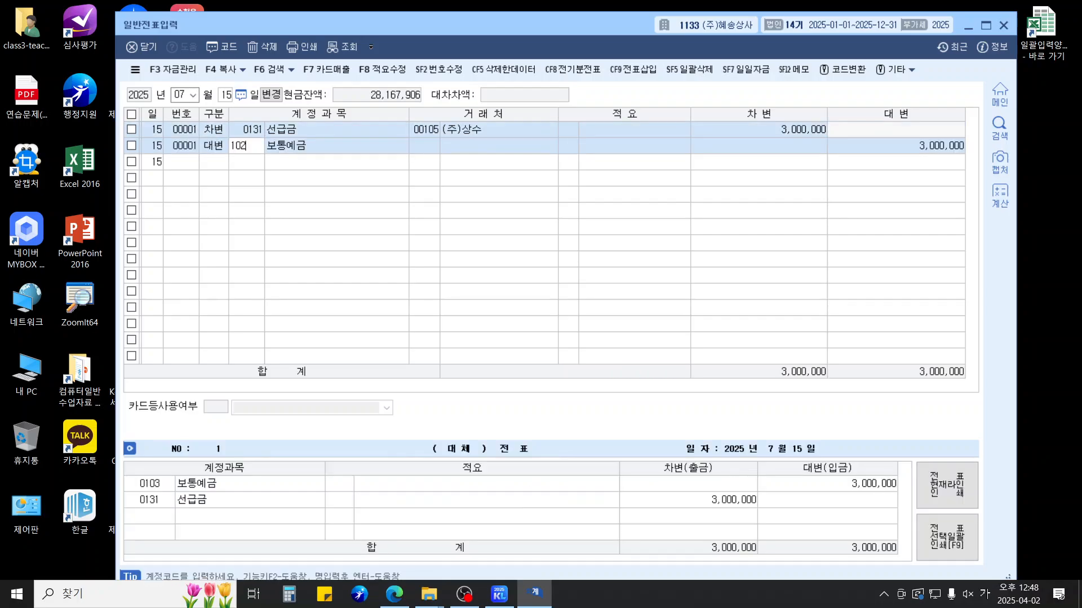
{"action": "key", "text": "Return"}
{"action": "key", "text": "Return"}
{"action": "key", "text": "Return"}
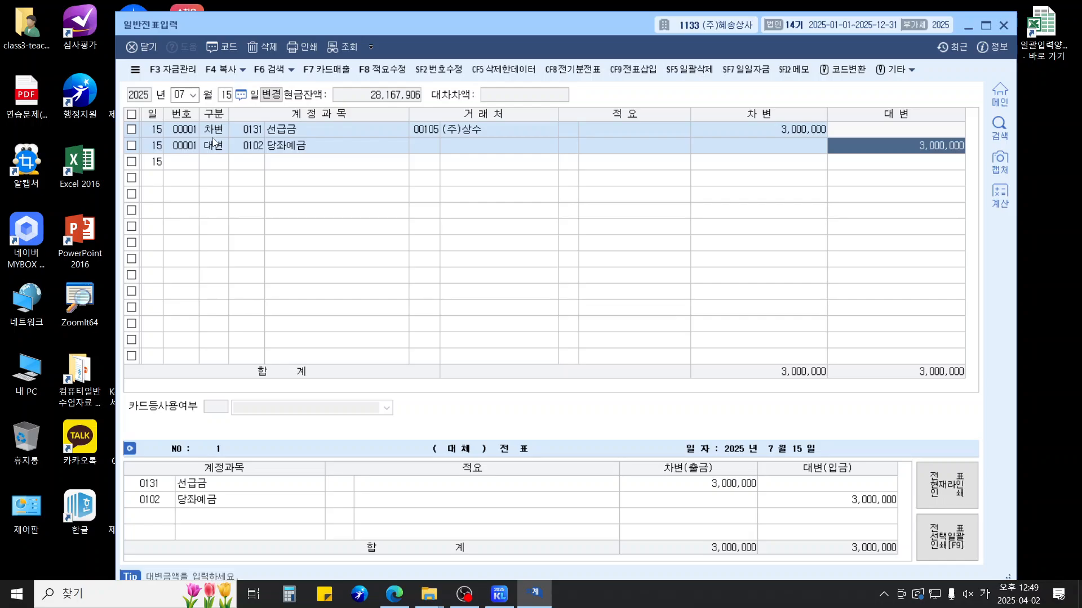
{"action": "key", "text": "Return"}
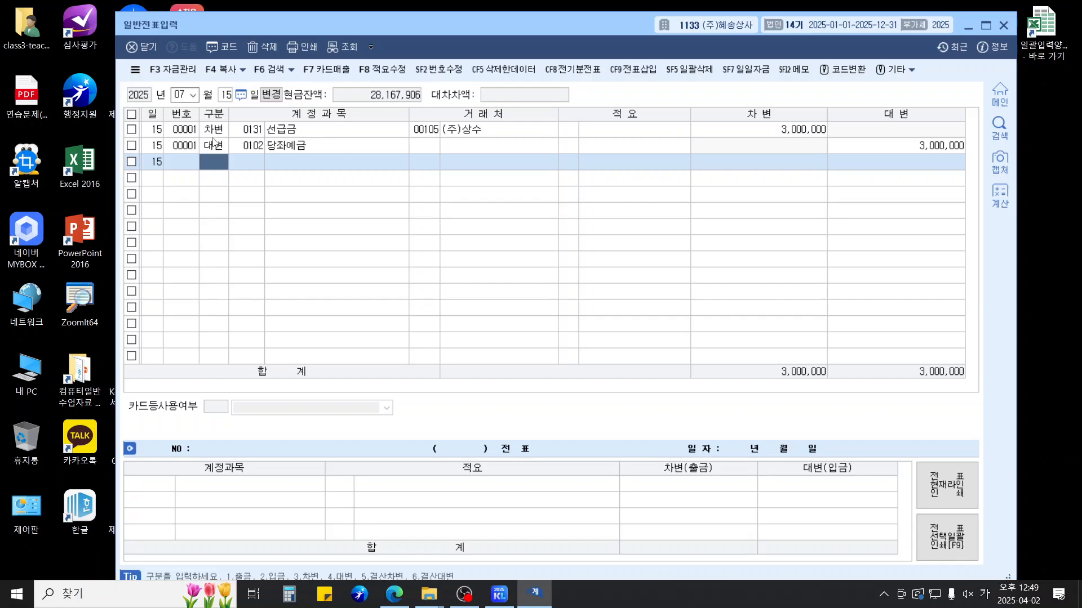
Start the August 5 voucher with a debit line for 선급비용 (0133) of 36,000,000
{"action": "key", "text": "Escape"}
{"action": "key", "text": "Escape"}
{"action": "type", "text": "0805"}
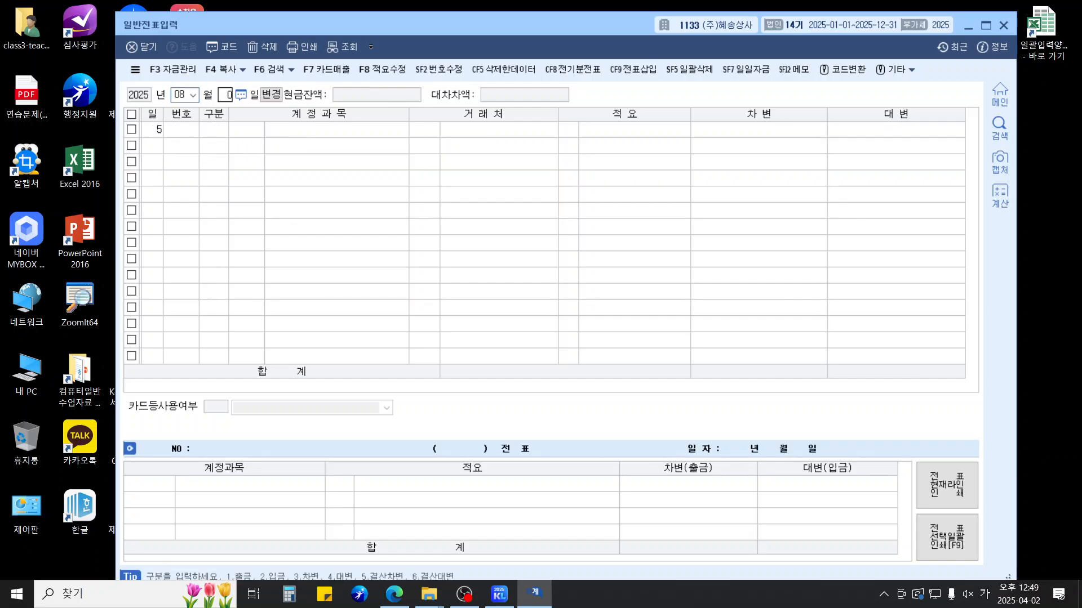
{"action": "key", "text": "Return"}
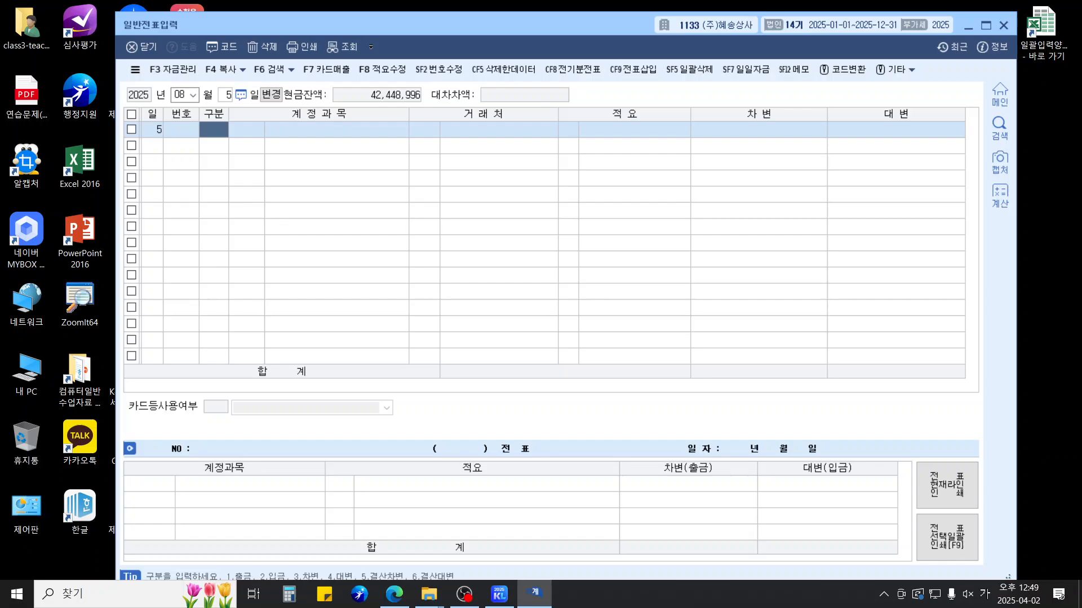
{"action": "type", "text": "3"}
{"action": "key", "text": "Return"}
{"action": "type", "text": "136"}
{"action": "key", "text": "Return"}
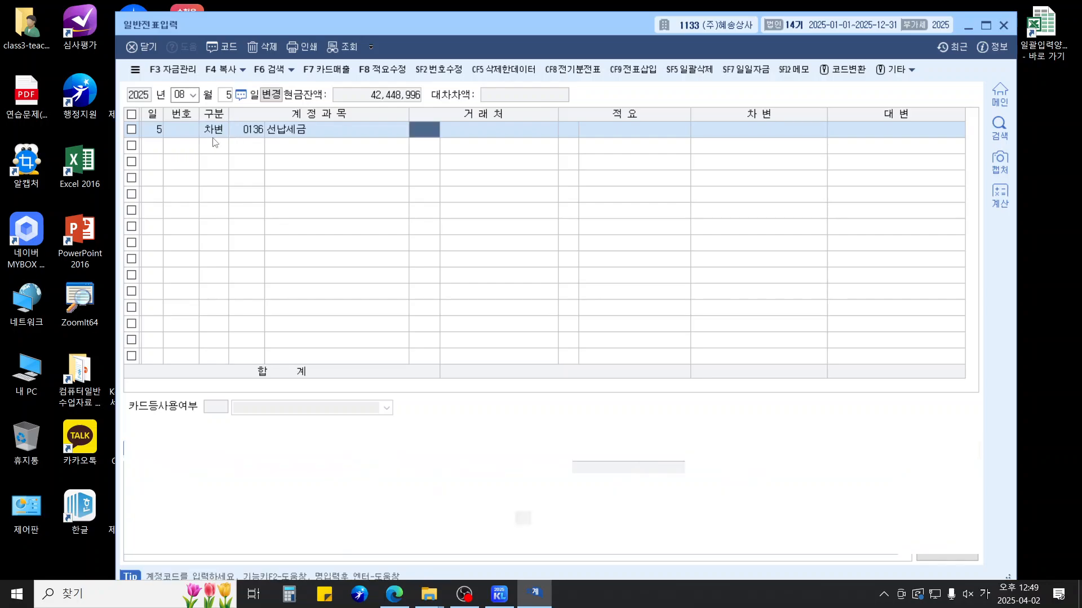
{"action": "key", "text": "Left"}
{"action": "key", "text": "Left"}
{"action": "type", "text": "133"}
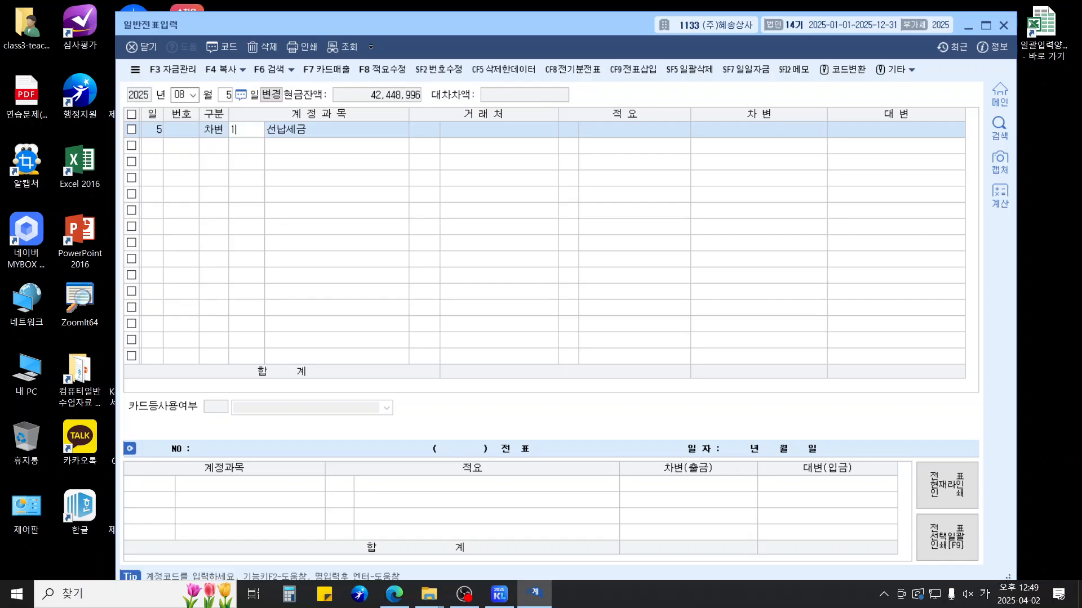
{"action": "key", "text": "Return"}
{"action": "key", "text": "Return"}
{"action": "key", "text": "Return"}
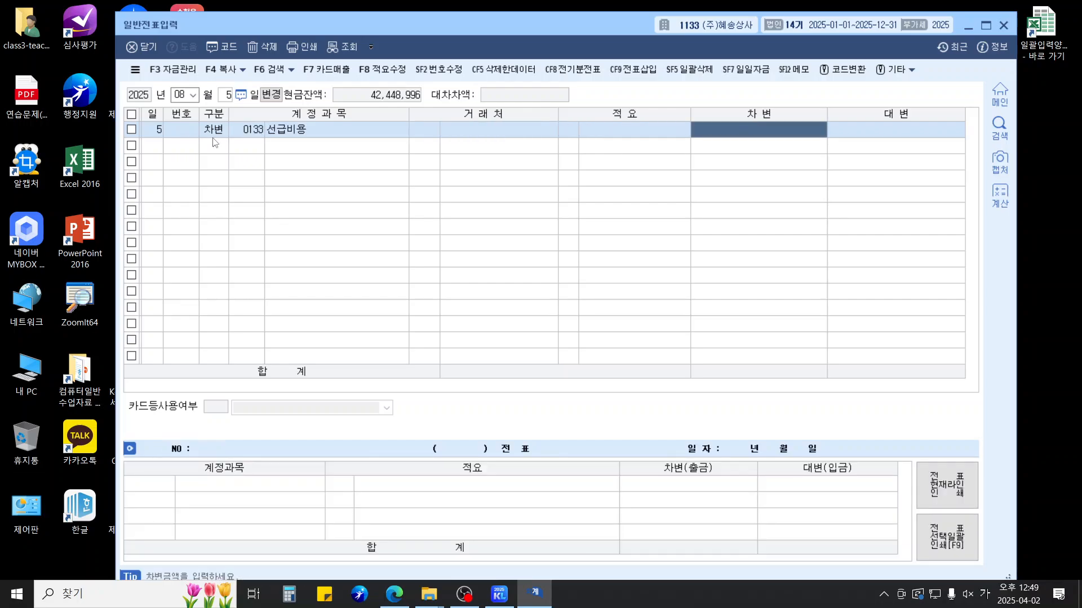
{"action": "type", "text": "36000000"}
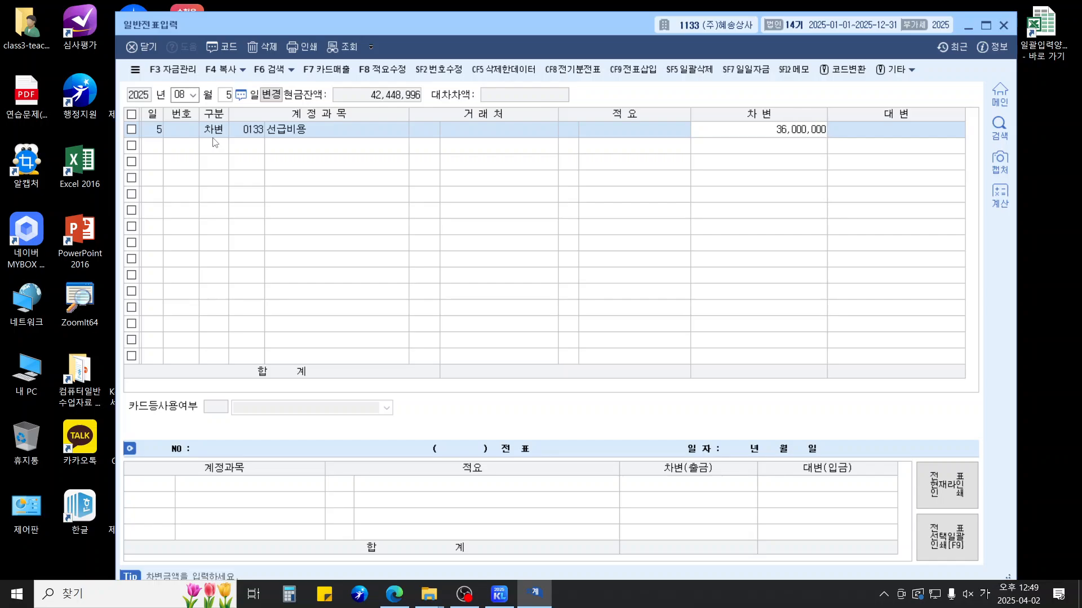
{"action": "key", "text": "Return"}
Add a second August 5 debit line for 보통예금 (0103) of 864,000,000
{"action": "type", "text": "3"}
{"action": "key", "text": "Return"}
{"action": "type", "text": "103"}
{"action": "key", "text": "Return"}
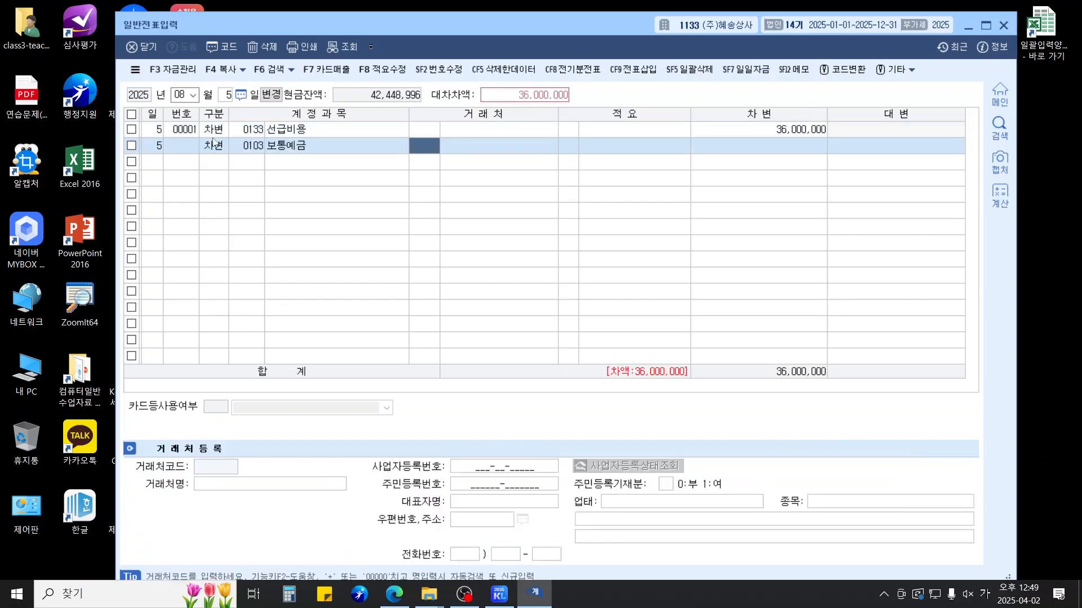
{"action": "key", "text": "Return"}
{"action": "key", "text": "Return"}
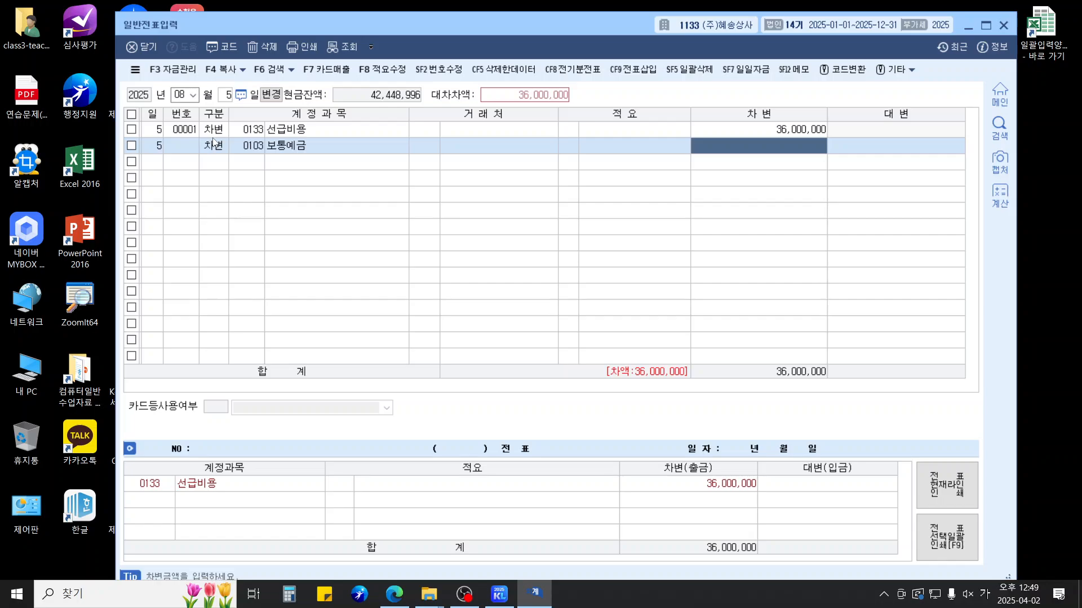
{"action": "type", "text": "8"}
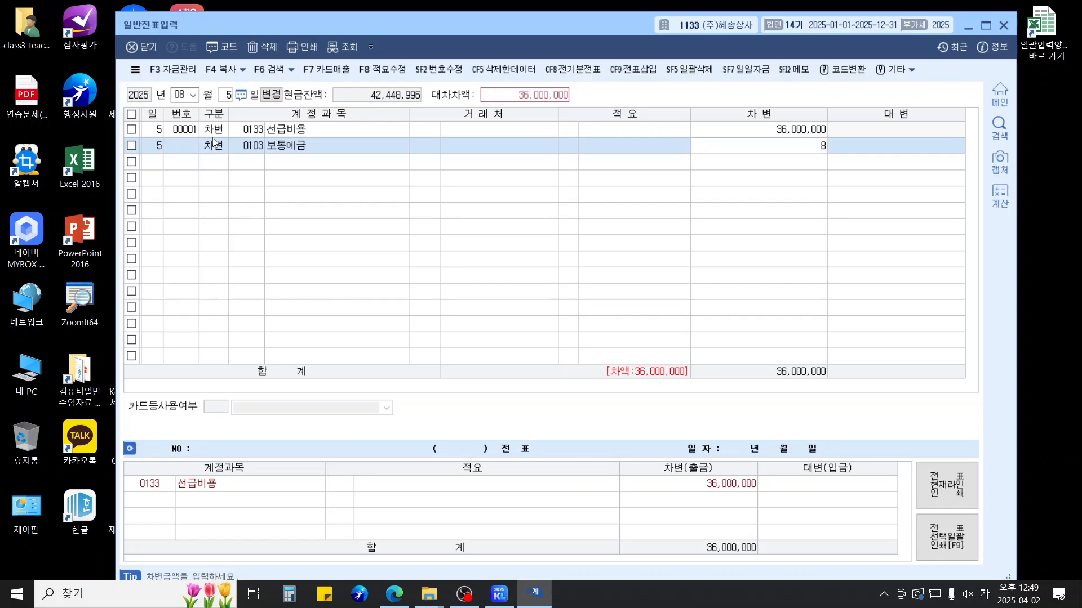
{"action": "type", "text": "64,000,000"}
{"action": "key", "text": "Return"}
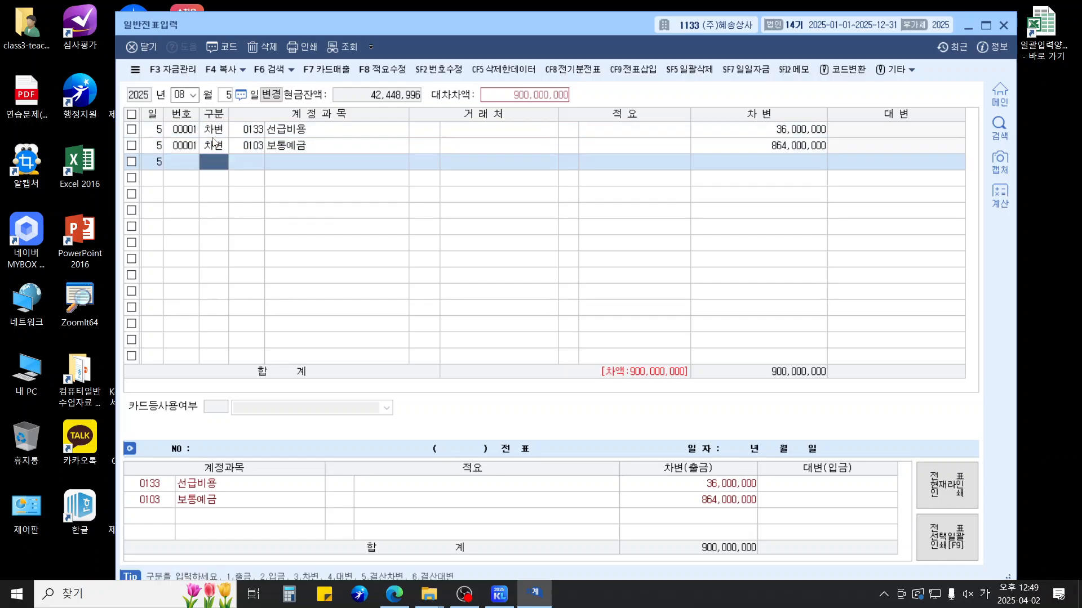
Balance the August 5 voucher with a credit line for 단기차입금 (0260) with 우리은행 (98004) of 900,000,000
{"action": "type", "text": "4"}
{"action": "key", "text": "Return"}
{"action": "type", "text": "0260"}
{"action": "key", "text": "Return"}
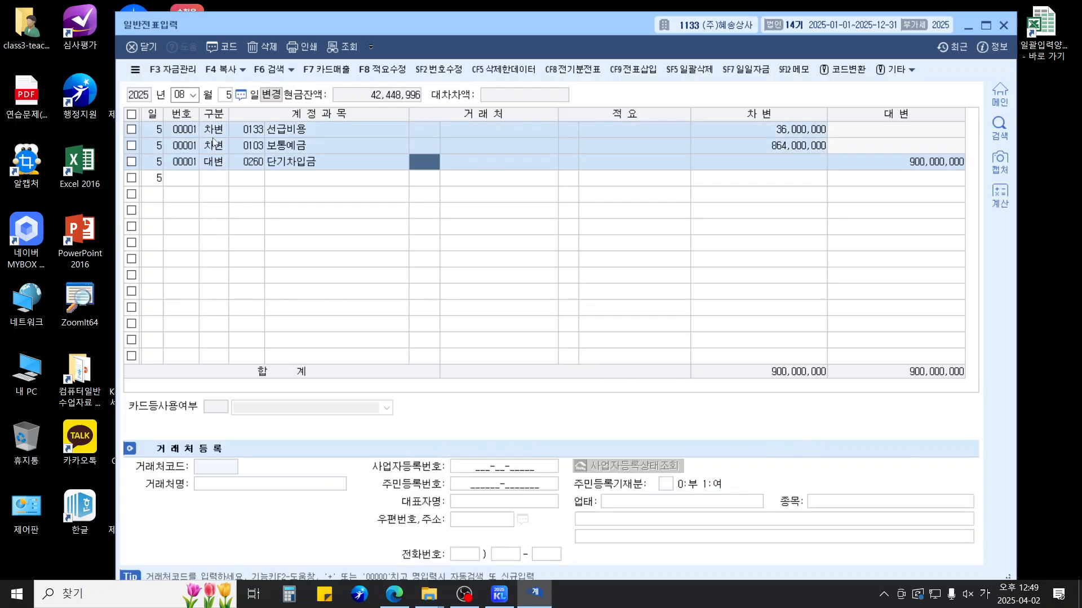
{"action": "type", "text": "우리"}
{"action": "key", "text": "Return"}
{"action": "key", "text": "Return"}
{"action": "key", "text": "Return"}
{"action": "key", "text": "Return"}
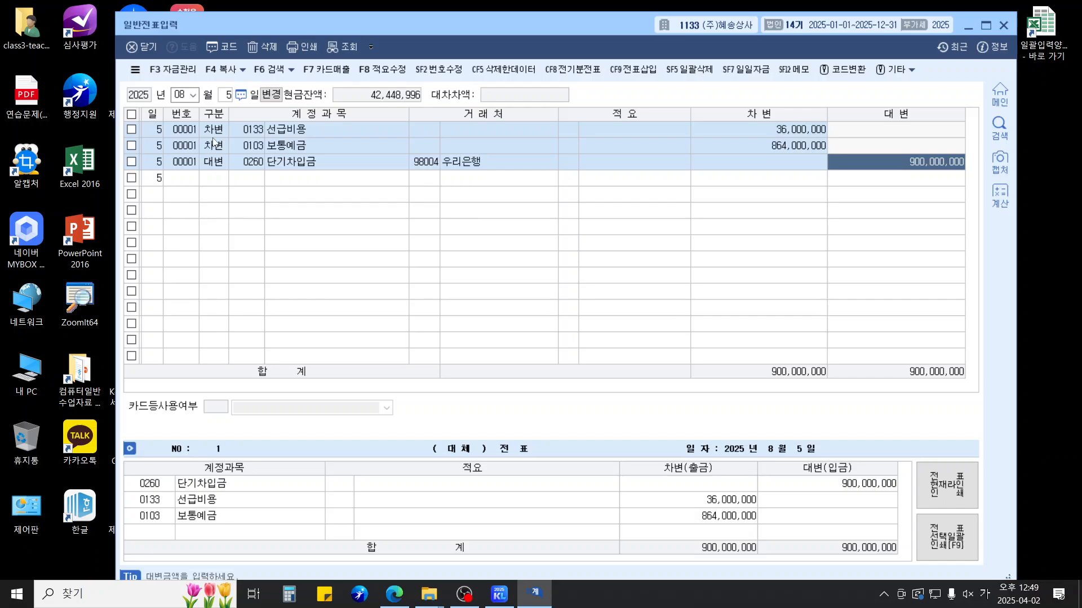
Start the October 20 voucher with a debit line for 보통예금 (0103) of 1,300,000
{"action": "key", "text": "Escape"}
{"action": "key", "text": "Escape"}
{"action": "type", "text": "10"}
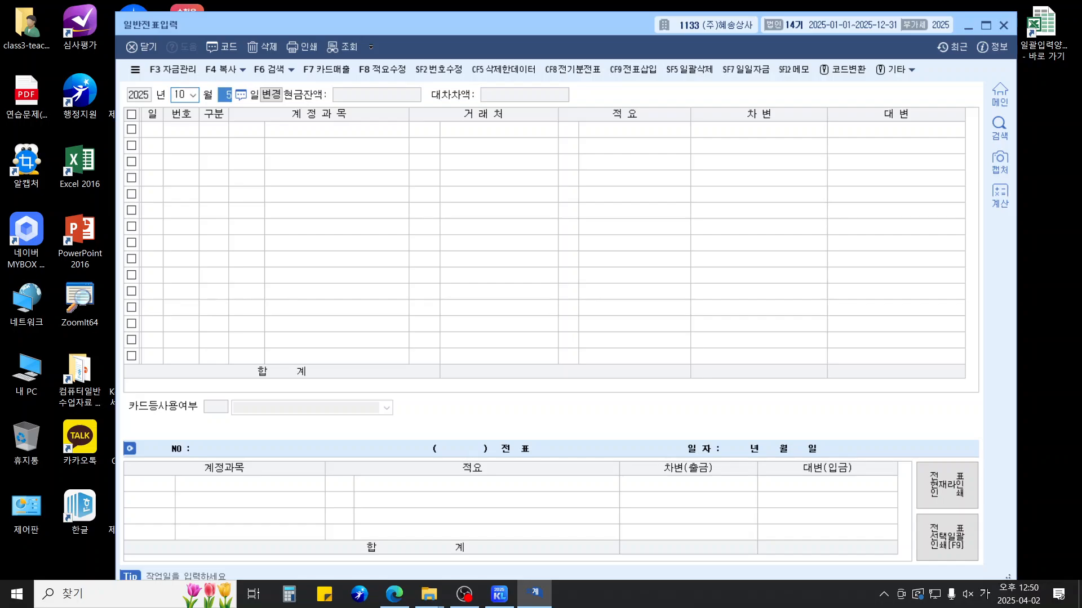
{"action": "type", "text": "20"}
{"action": "key", "text": "Return"}
{"action": "type", "text": "3"}
{"action": "key", "text": "Return"}
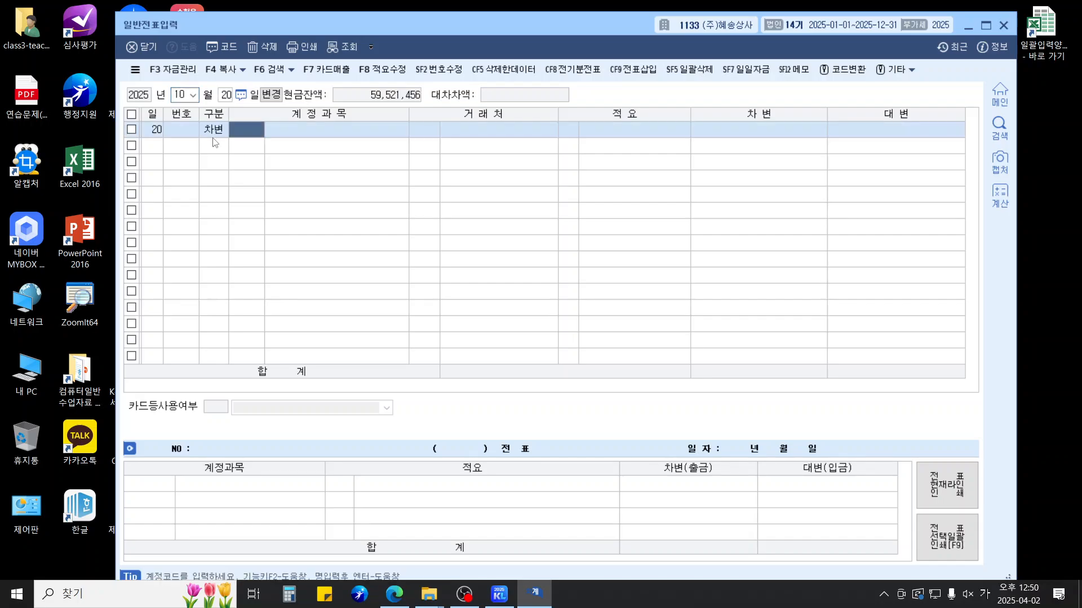
{"action": "type", "text": "103"}
{"action": "key", "text": "Return"}
{"action": "key", "text": "Return"}
{"action": "key", "text": "Return"}
{"action": "type", "text": "1300000"}
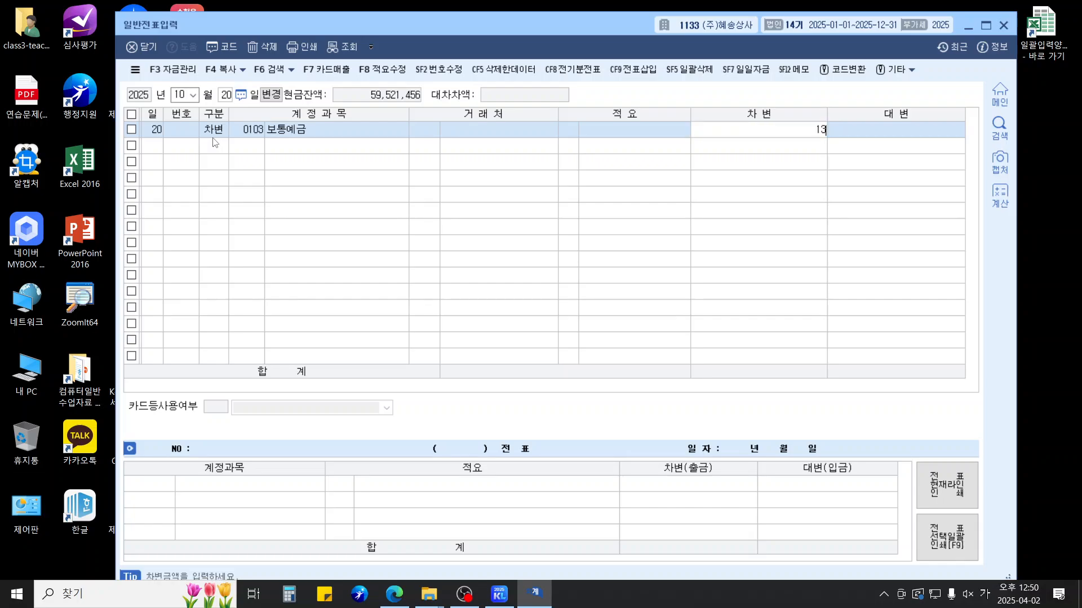
{"action": "key", "text": "Return"}
Complete the October 20 voucher with a credit line for 외상매출금 (0108) with (주)영광상사 (00121) of 1,300,000
{"action": "type", "text": "4"}
{"action": "key", "text": "Return"}
{"action": "type", "text": "108"}
{"action": "key", "text": "Return"}
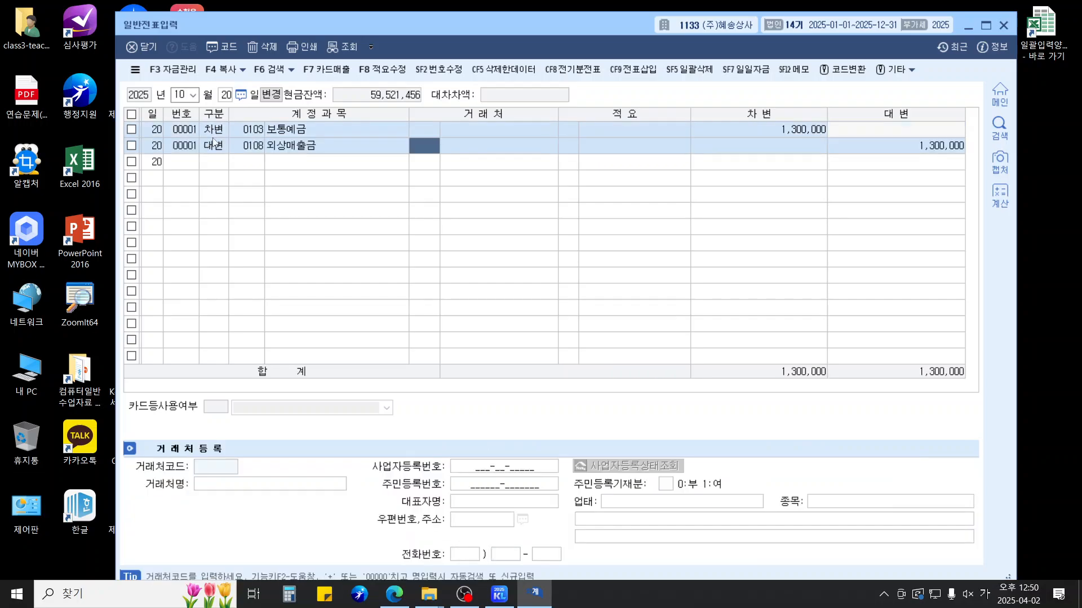
{"action": "type", "text": "영광"}
{"action": "key", "text": "Return"}
{"action": "key", "text": "Return"}
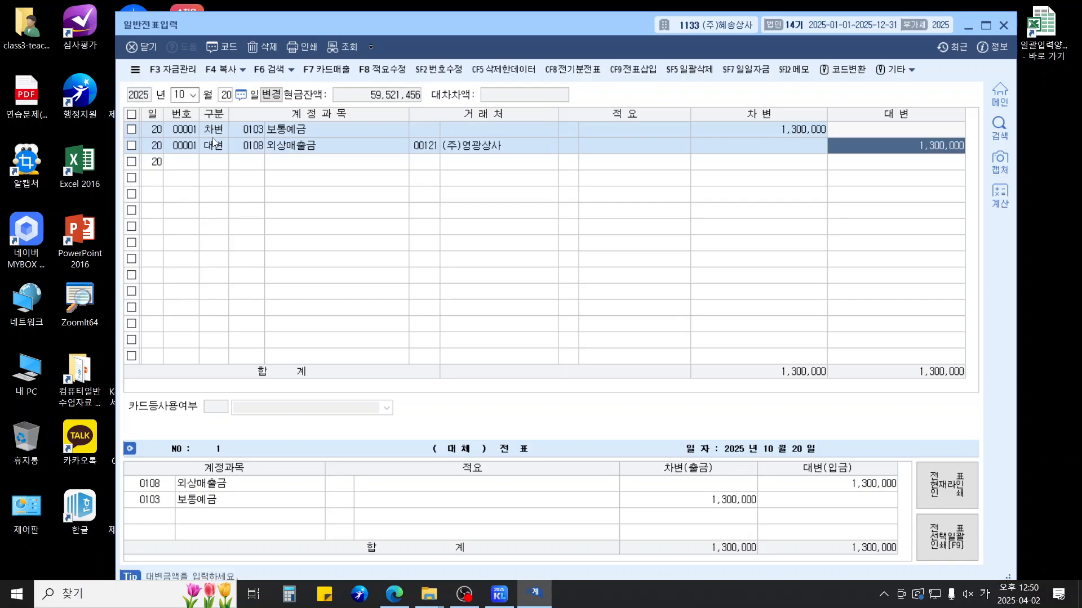
{"action": "key", "text": "Return"}
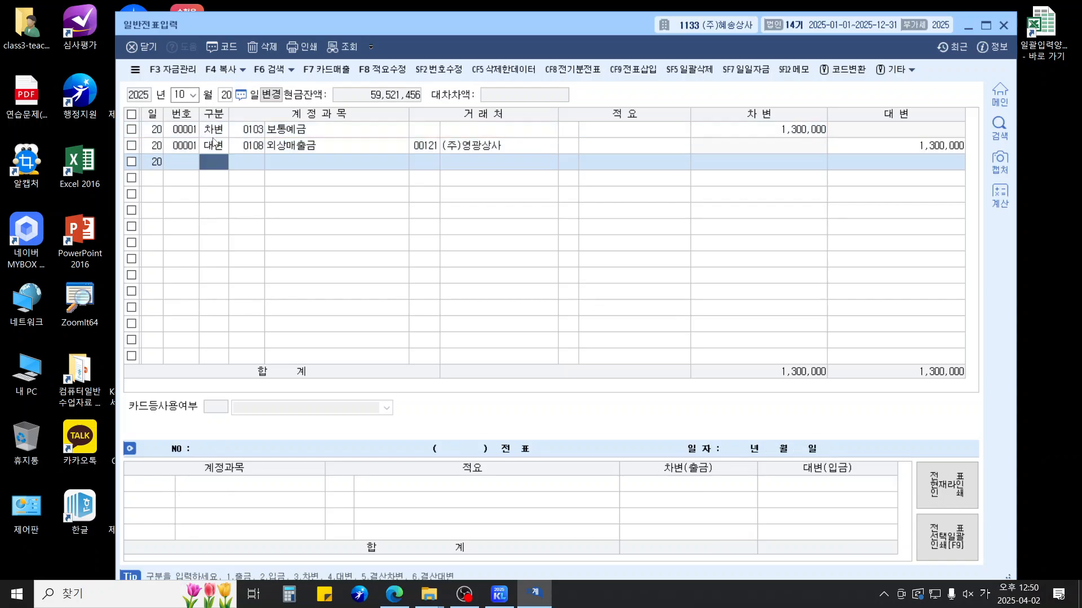
Set the general voucher entry date to November 29
{"action": "key", "text": "Escape"}
{"action": "key", "text": "Escape"}
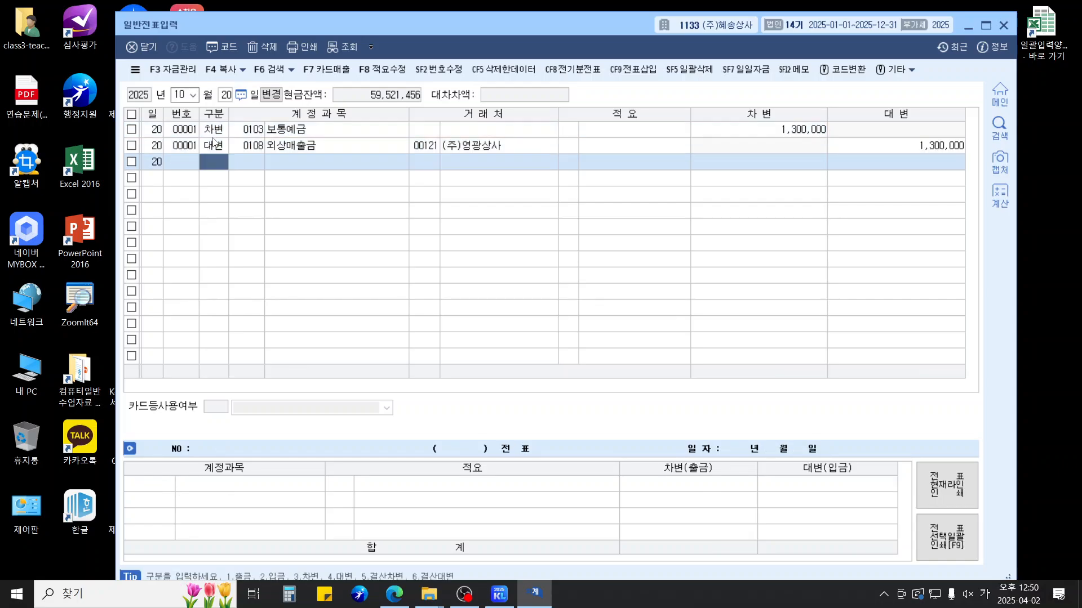
{"action": "type", "text": "1139"}
{"action": "key", "text": "Return"}
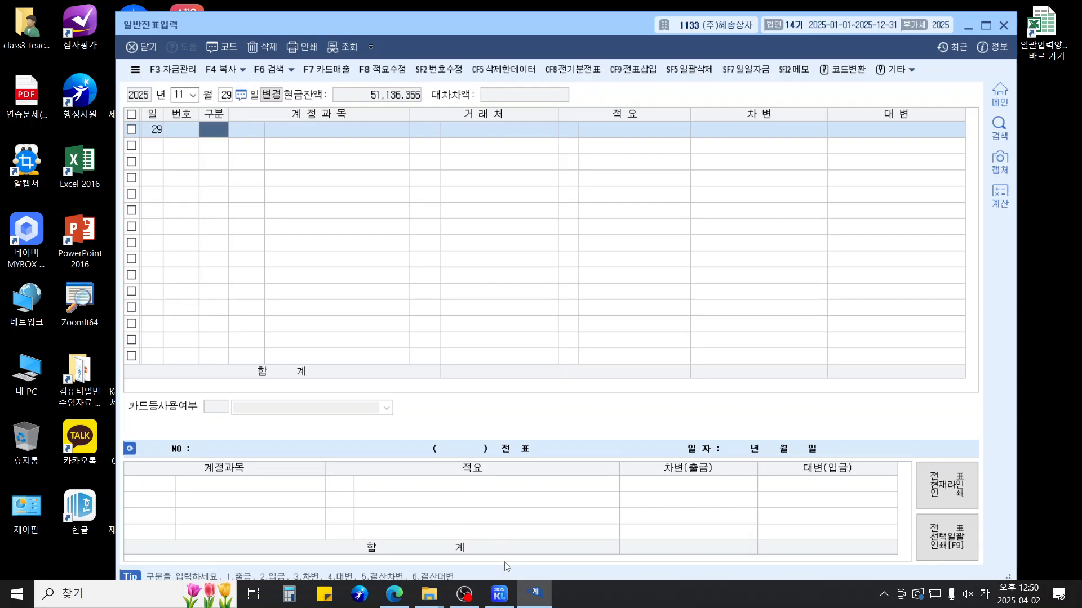
Compare the two 매도가능증권 accounts, 0123 under 당좌자산 and 0178 under 투자자산, in 계정과목및적요등록
{"action": "left_click", "coordinate": [501, 598]}
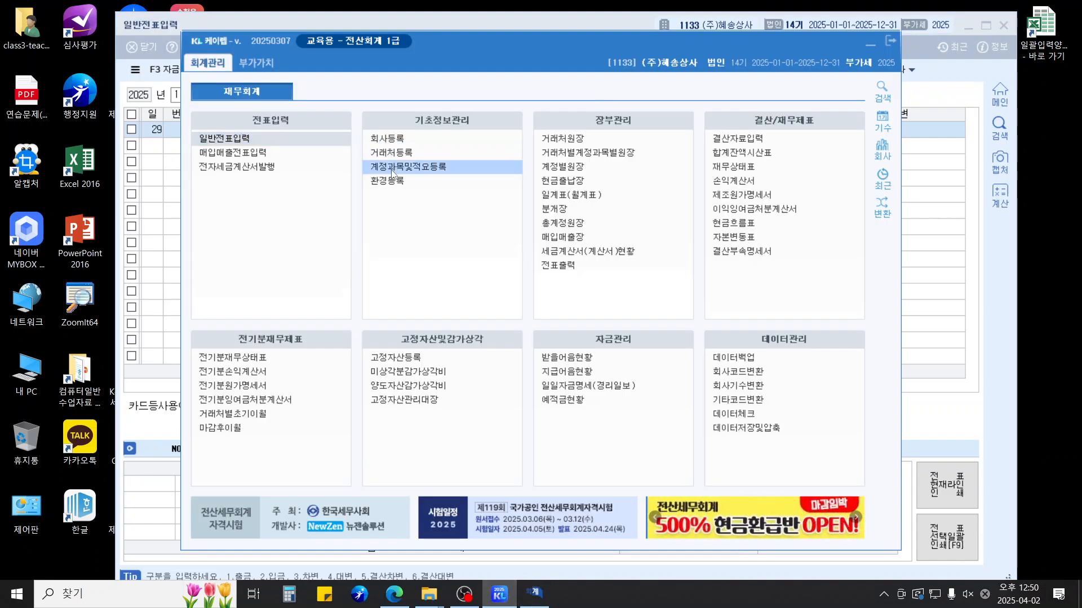
{"action": "left_click", "coordinate": [392, 168]}
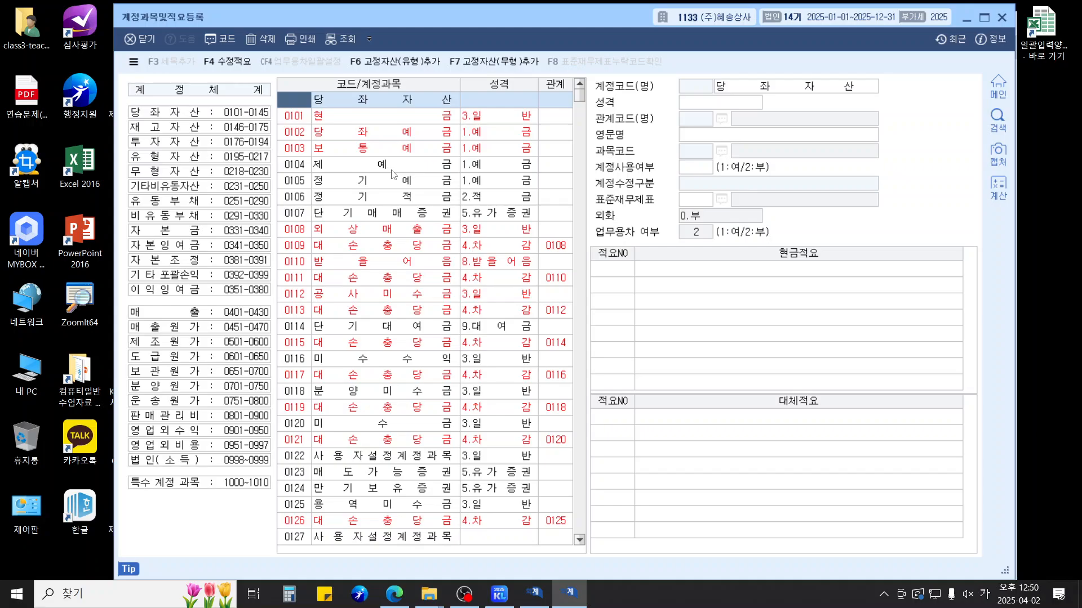
{"action": "scroll", "coordinate": [314, 346], "scroll_direction": "down", "scroll_amount": 1}
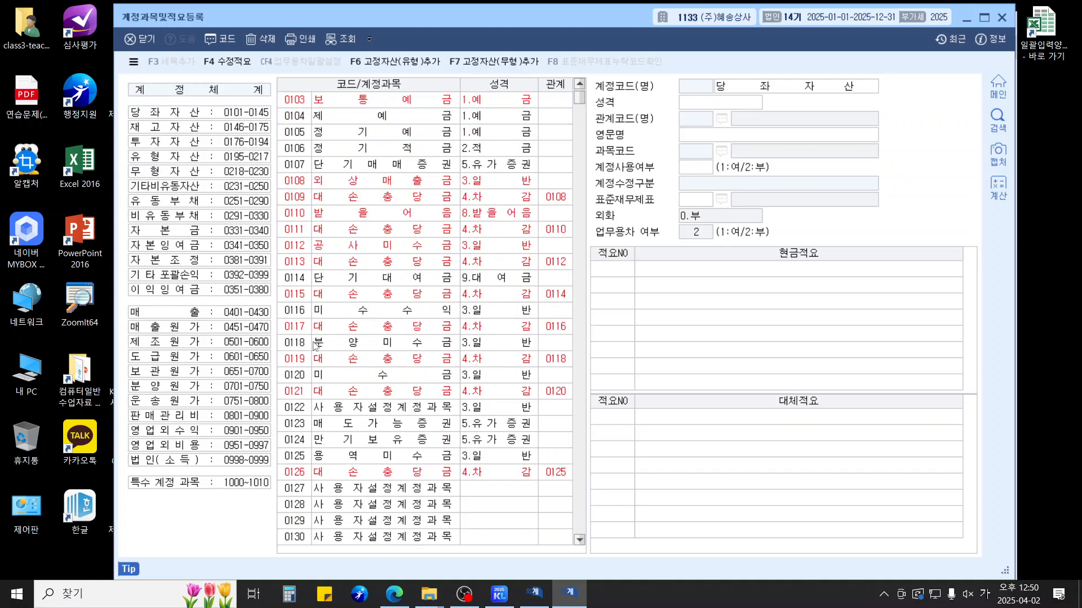
{"action": "left_click", "coordinate": [342, 424]}
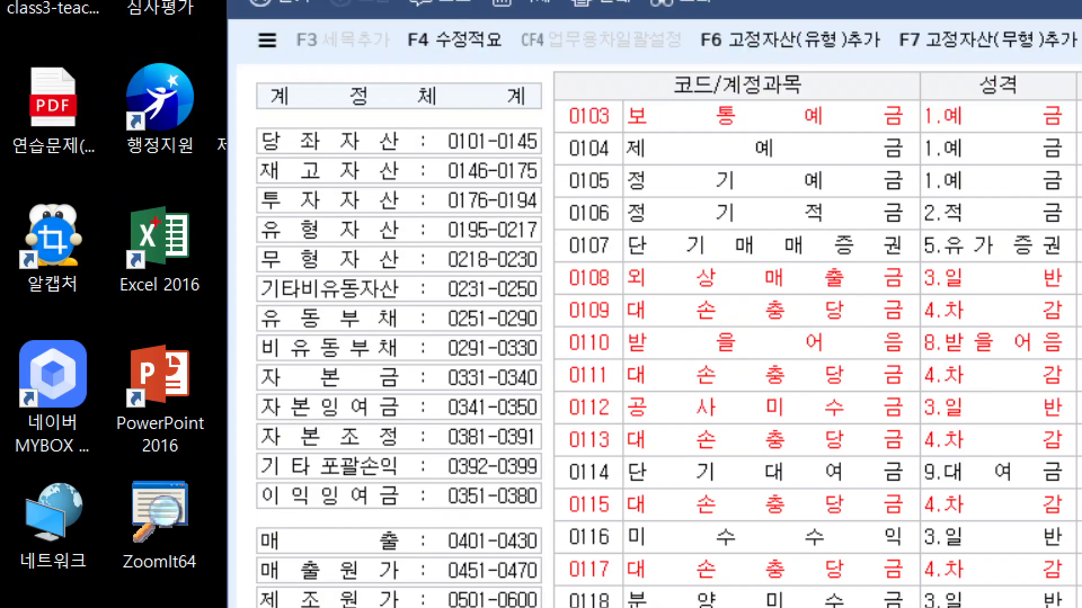
{"action": "mouse_move", "coordinate": [248, 124]}
{"action": "left_mouse_down"}
{"action": "mouse_move", "coordinate": [270, 137]}
{"action": "mouse_move", "coordinate": [477, 163]}
{"action": "mouse_move", "coordinate": [539, 156]}
{"action": "left_mouse_up"}
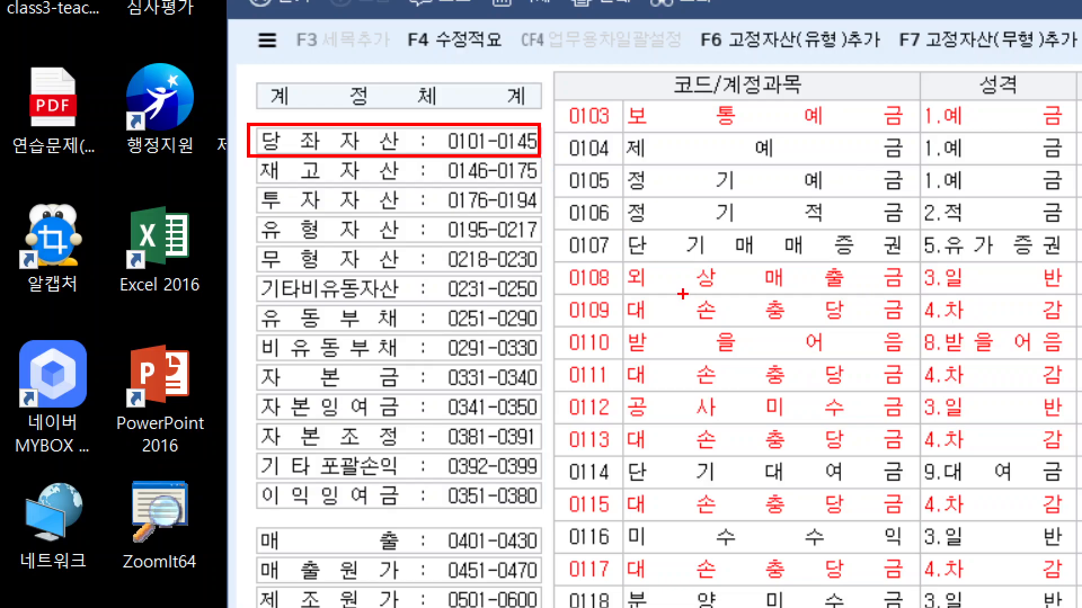
{"action": "mouse_move", "coordinate": [224, 190]}
{"action": "left_mouse_down"}
{"action": "mouse_move", "coordinate": [243, 214]}
{"action": "mouse_move", "coordinate": [258, 194]}
{"action": "left_mouse_up"}
{"action": "key", "text": "Escape"}
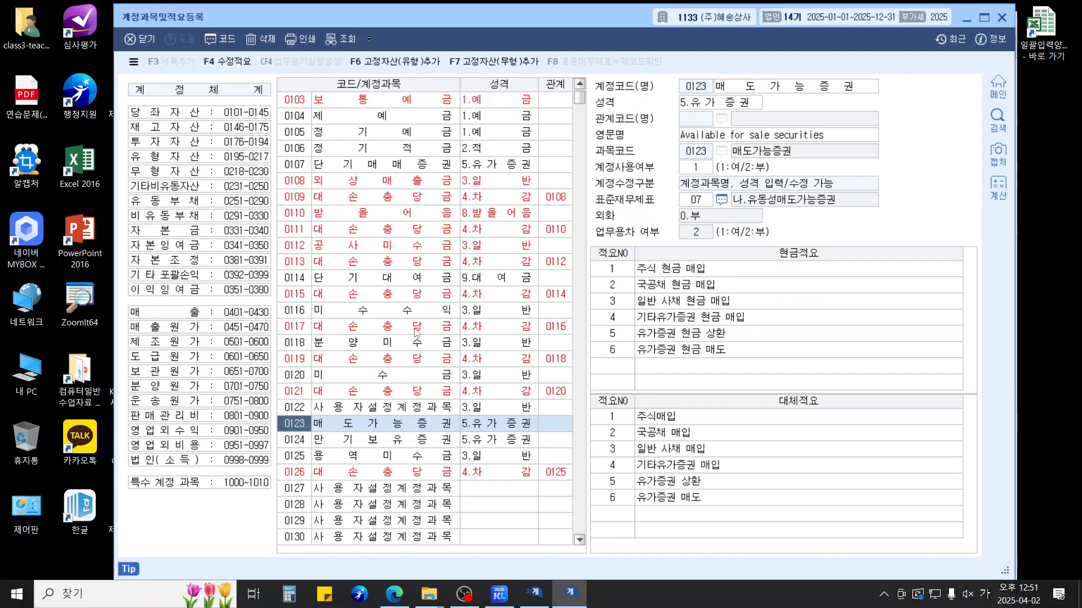
{"action": "type", "text": "178"}
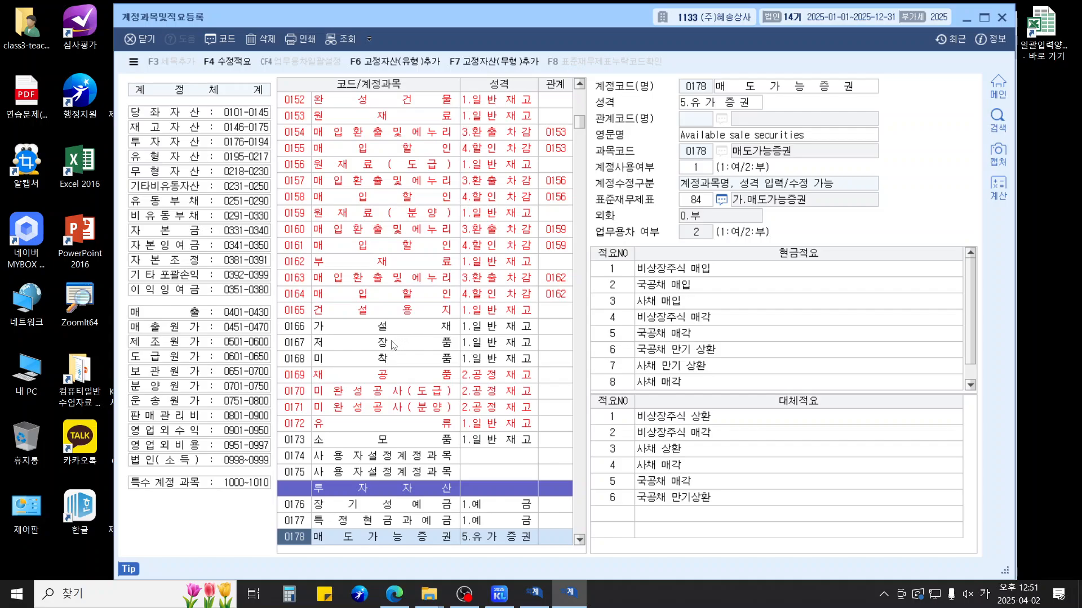
Examine the 매도가능증권 account 0178 and its neighbours under 투자자산, and close 계정과목및적요등록
{"action": "scroll", "coordinate": [397, 374], "scroll_direction": "down", "scroll_amount": 5}
{"action": "left_click", "coordinate": [371, 299]}
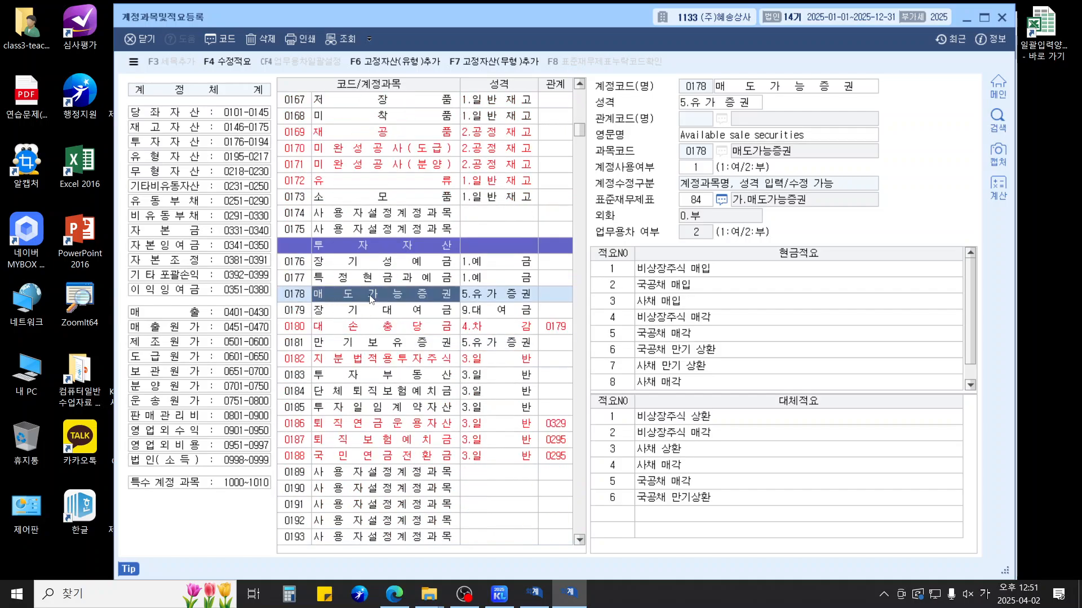
{"action": "key", "text": "ctrl+1"}
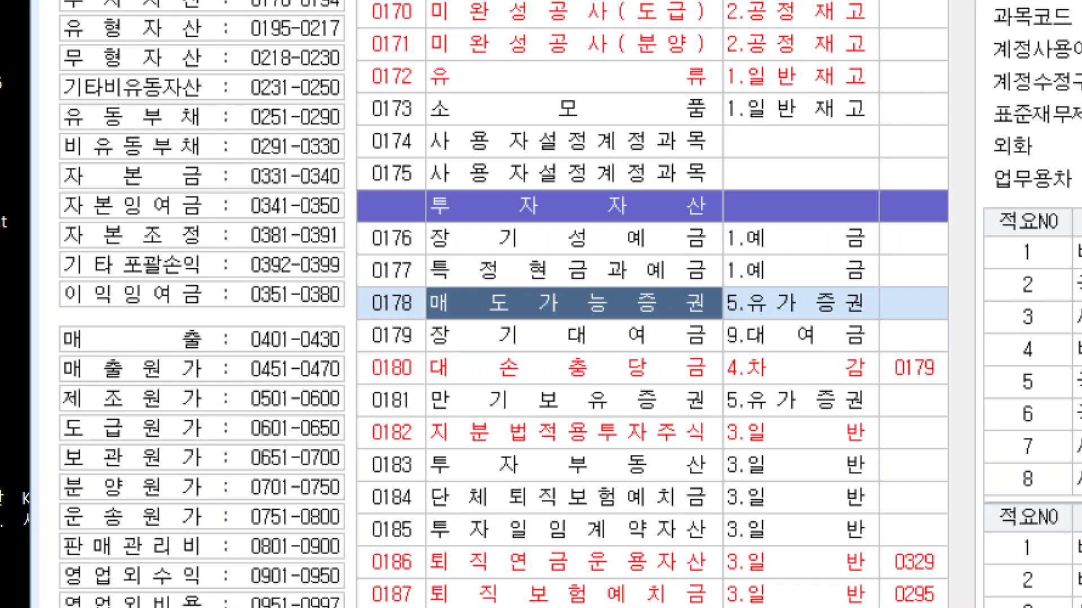
{"action": "key", "text": "Escape"}
{"action": "key", "text": "Escape"}
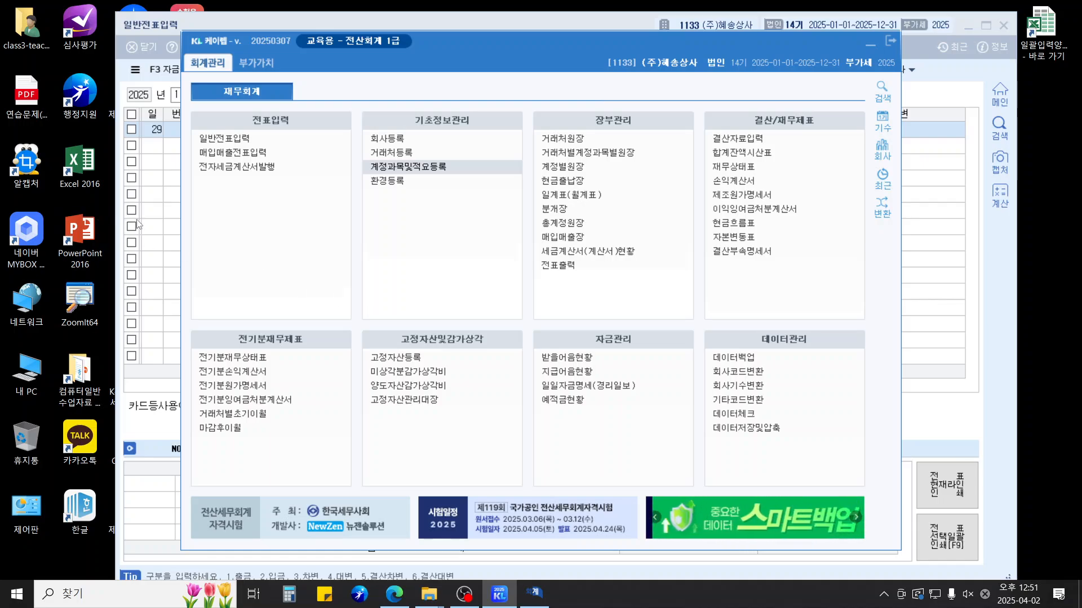
Start the November 29 general voucher with a debit line for 매도가능증권 (0178)
{"action": "left_click", "coordinate": [151, 230]}
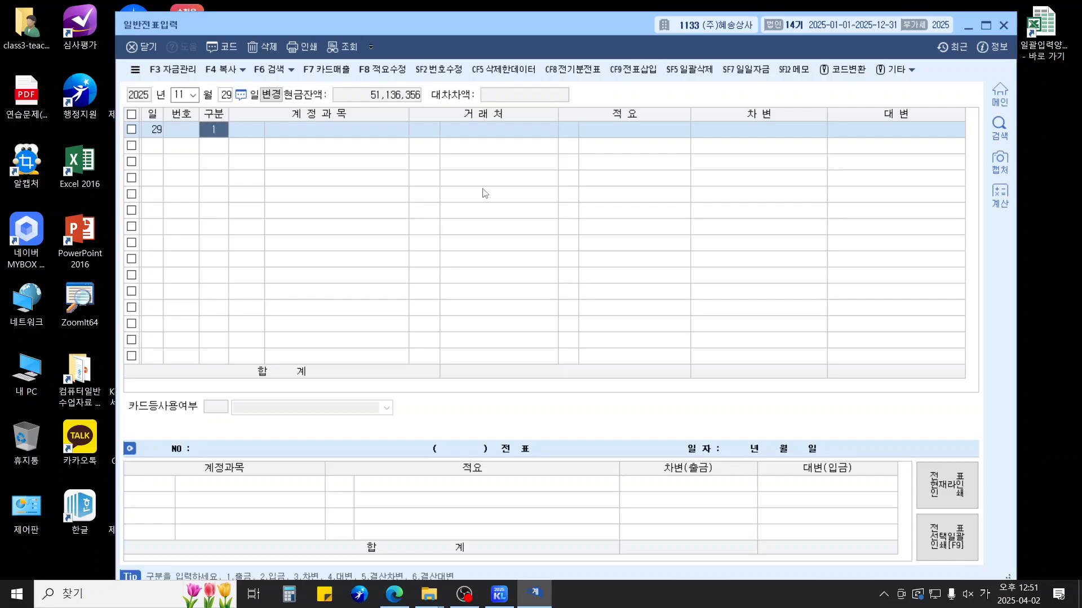
{"action": "key", "text": "Return"}
{"action": "type", "text": "78"}
{"action": "key", "text": "Escape"}
{"action": "key", "text": "Left"}
{"action": "type", "text": "3"}
{"action": "key", "text": "Return"}
{"action": "type", "text": "178"}
{"action": "key", "text": "Return"}
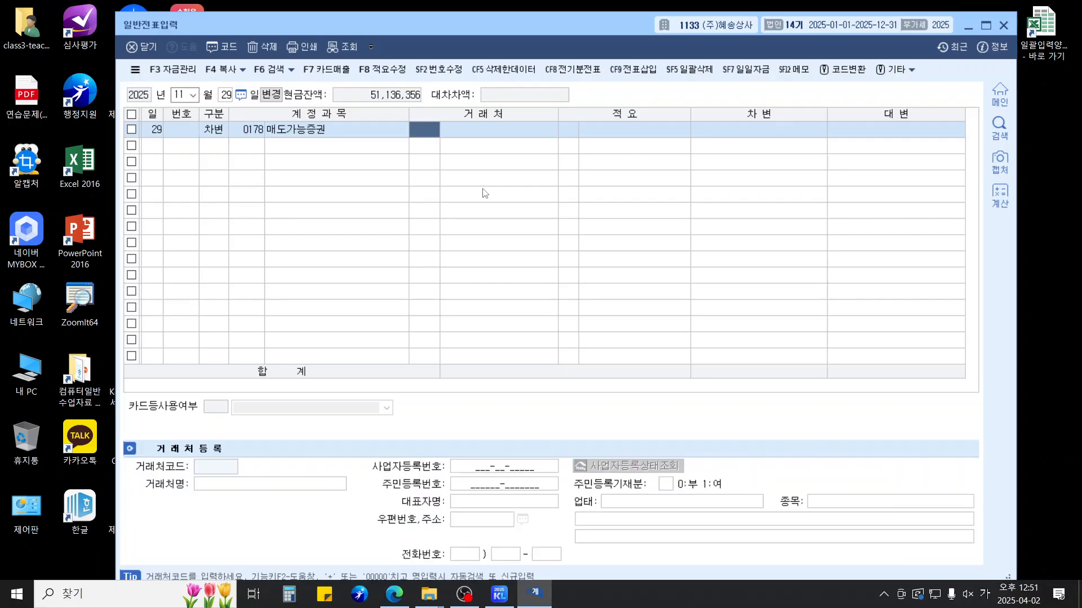
Reselect 매도가능증권 (0178) on the debit line by searching accounts for 매도, and enter a debit of 20,240,000
{"action": "key", "text": "Left"}
{"action": "type", "text": "매도"}
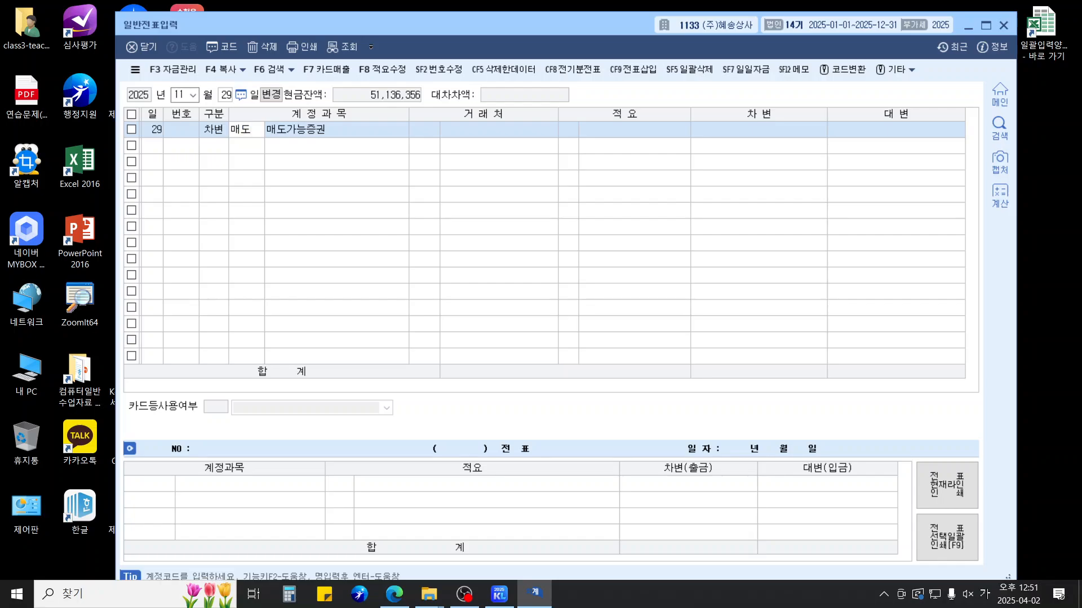
{"action": "key", "text": "Return"}
{"action": "key", "text": "Down"}
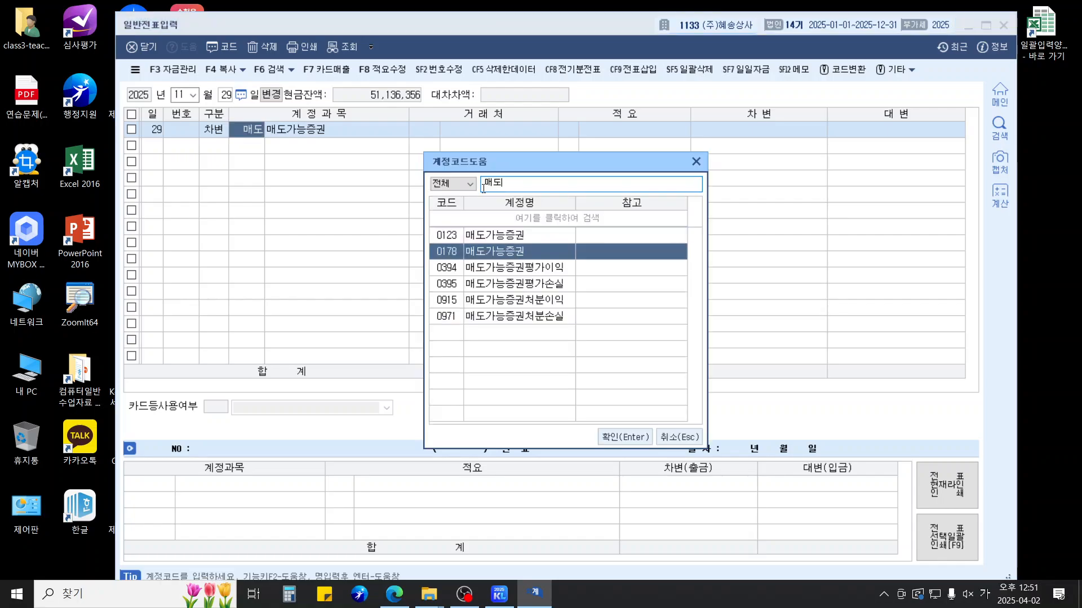
{"action": "key", "text": "Return"}
{"action": "key", "text": "Return"}
{"action": "key", "text": "Return"}
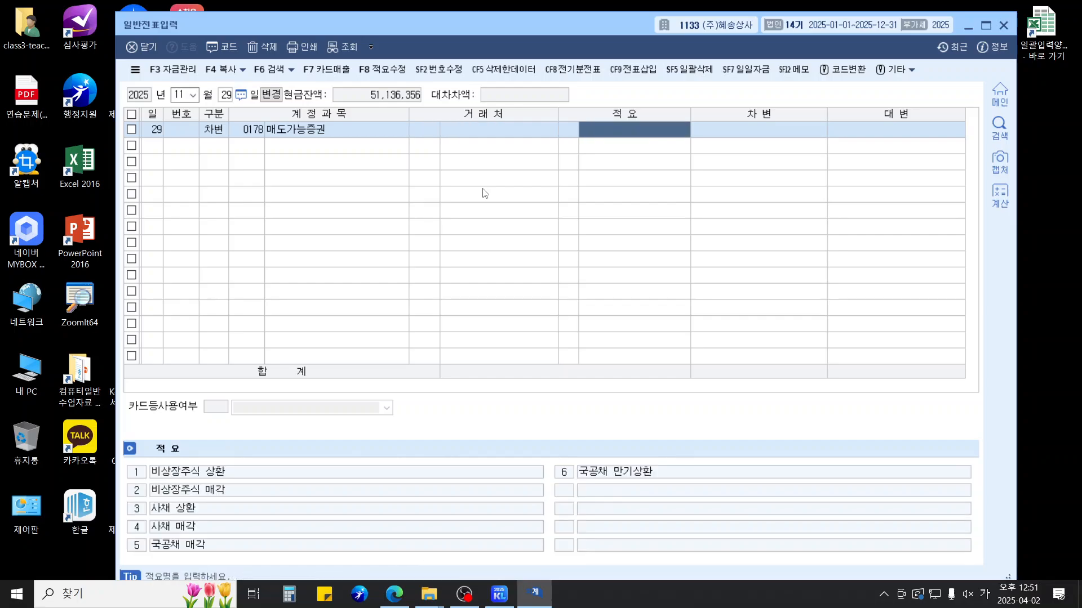
{"action": "key", "text": "Return"}
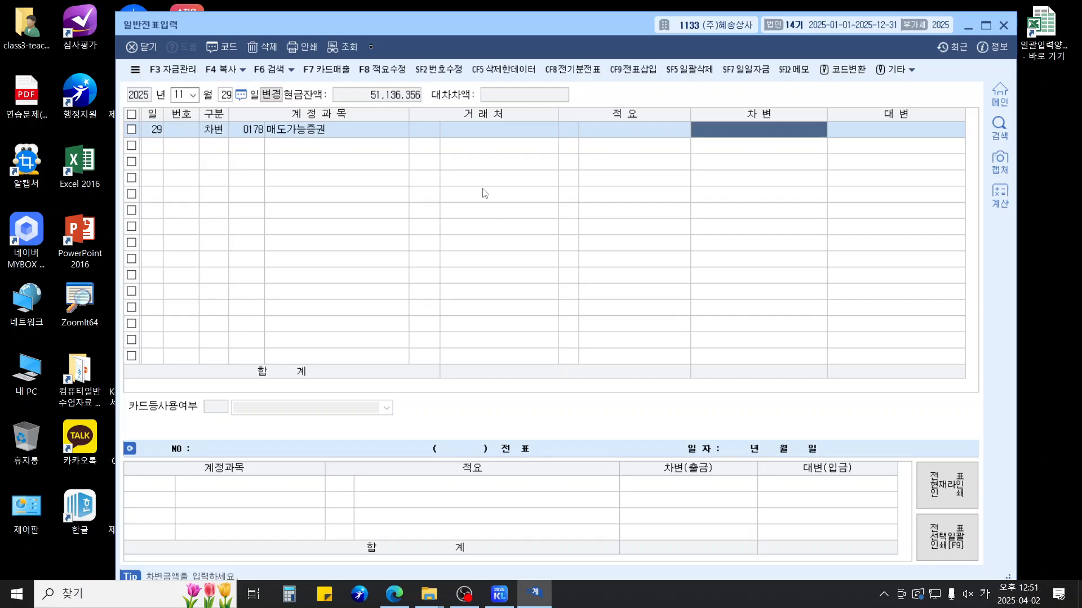
{"action": "type", "text": "20240000"}
{"action": "key", "text": "Return"}
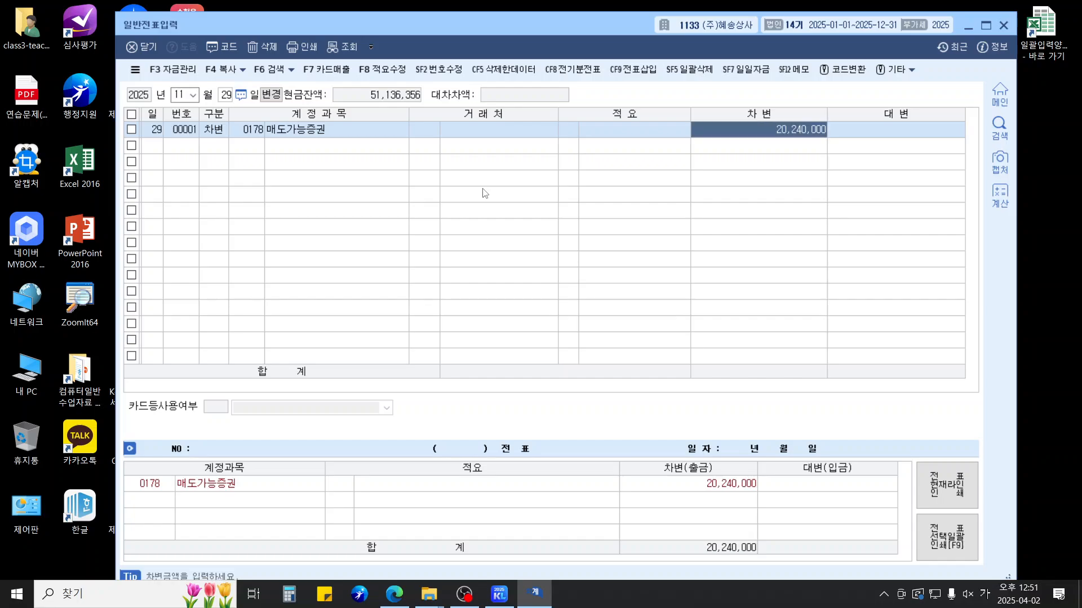
Complete the November 29 voucher with a credit line for 보통예금 (0103) of 20,240,000
{"action": "type", "text": "103"}
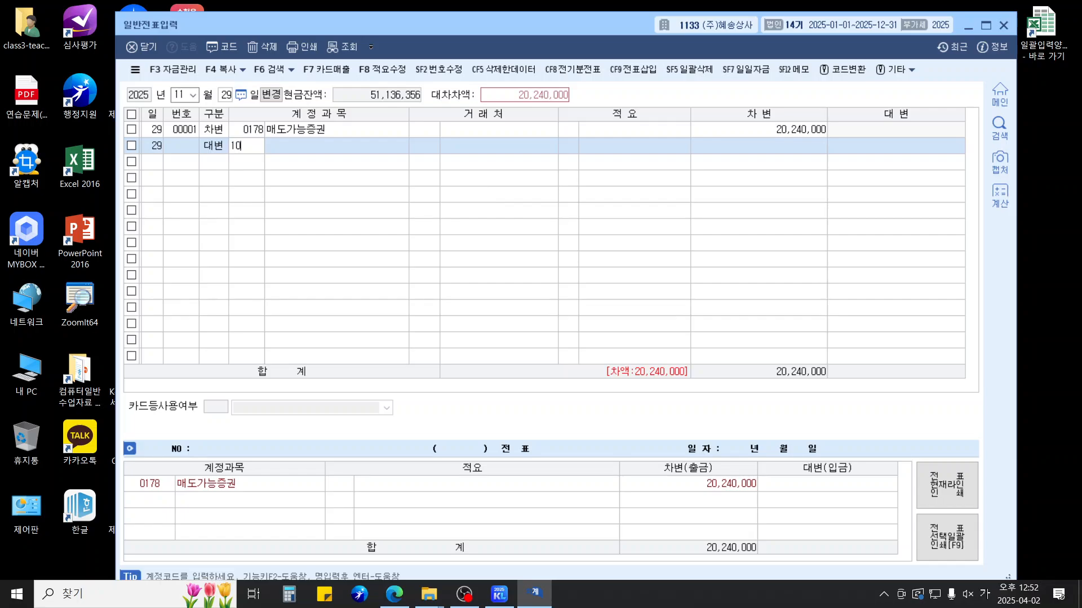
{"action": "key", "text": "Return"}
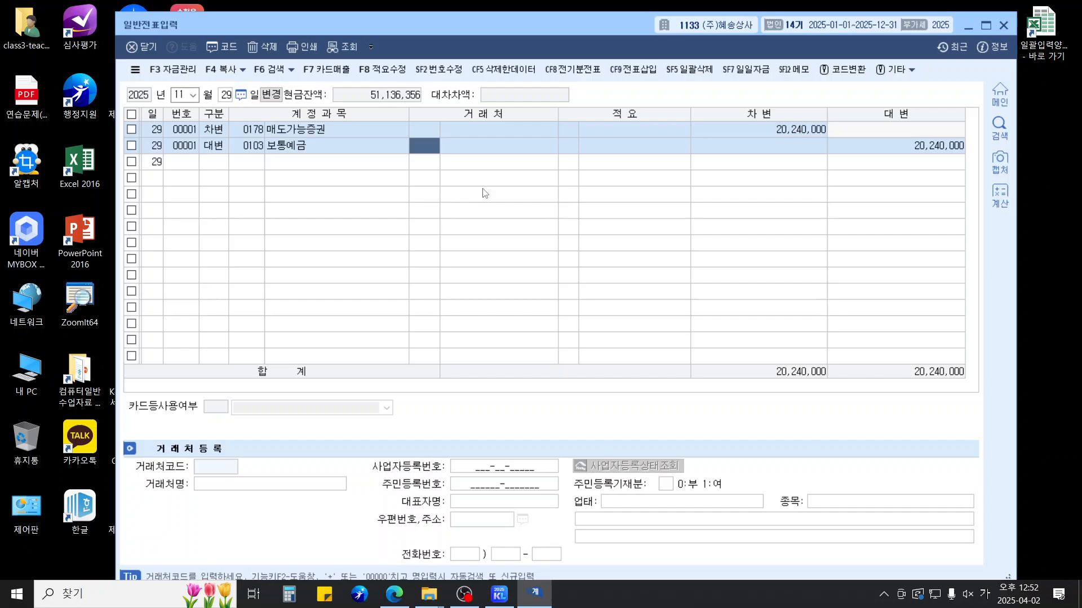
{"action": "key", "text": "Escape"}
{"action": "key", "text": "Escape"}
Set the entry date to December 8 and enter a debit line for 상품 (0146) of 7,560,000
{"action": "type", "text": "12"}
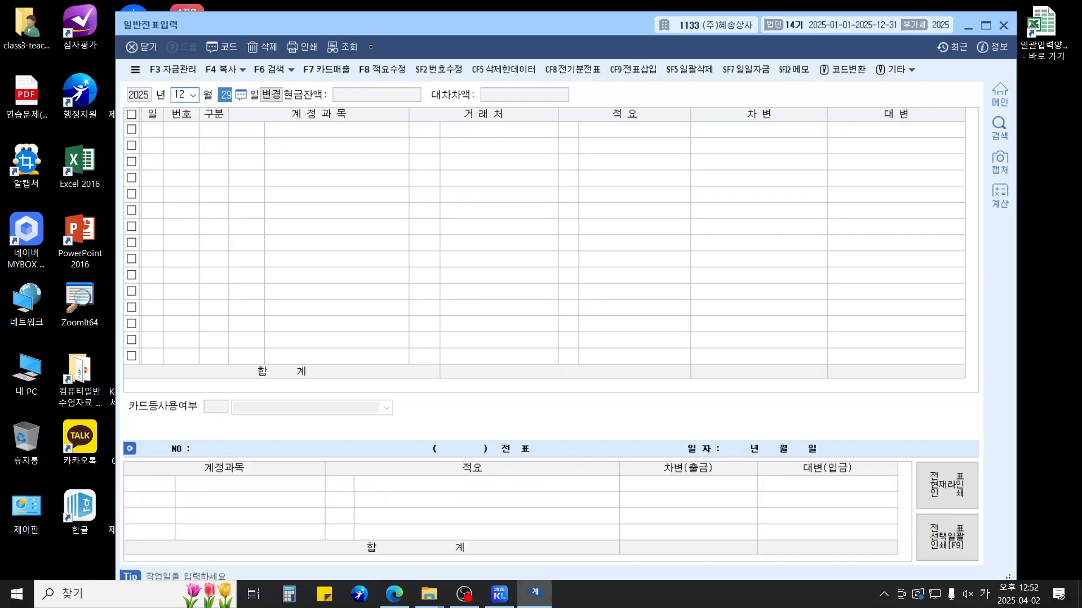
{"action": "type", "text": "8"}
{"action": "key", "text": "Return"}
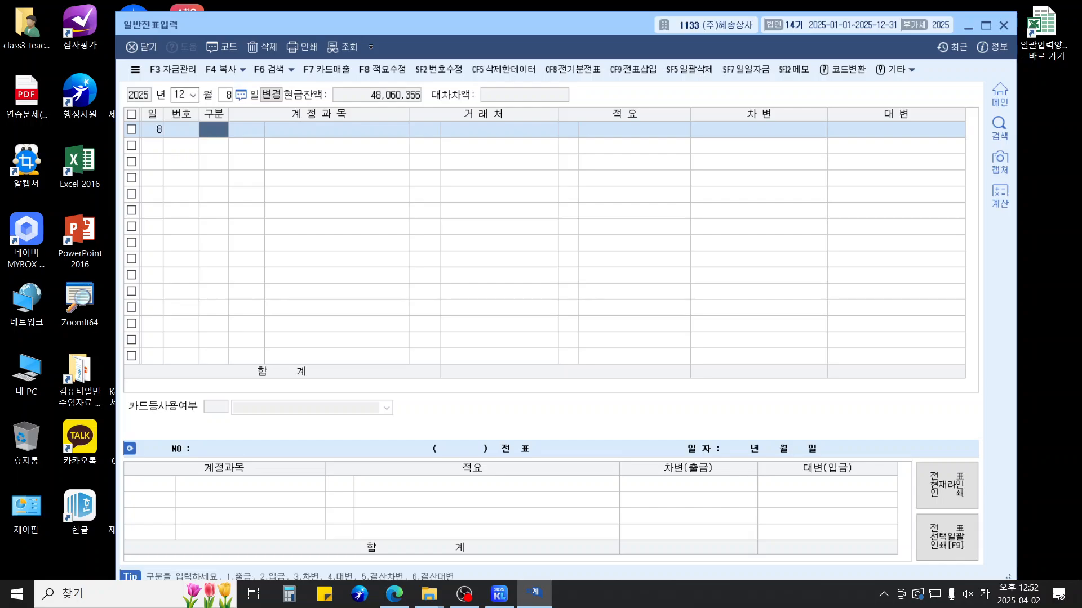
{"action": "type", "text": "3"}
{"action": "key", "text": "Return"}
{"action": "type", "text": "146"}
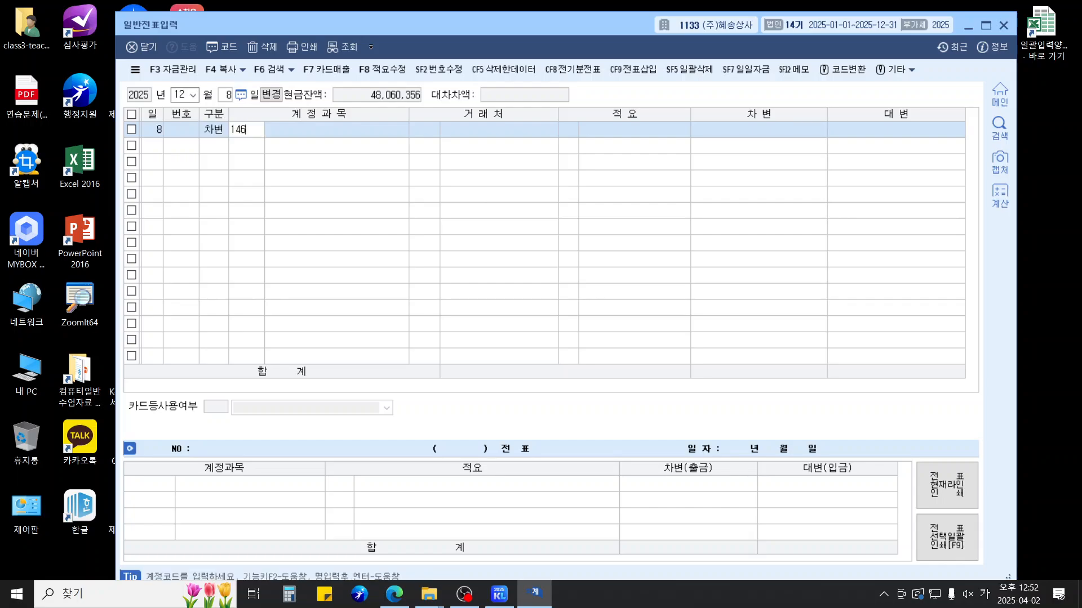
{"action": "key", "text": "Return"}
{"action": "key", "text": "Return"}
{"action": "key", "text": "Return"}
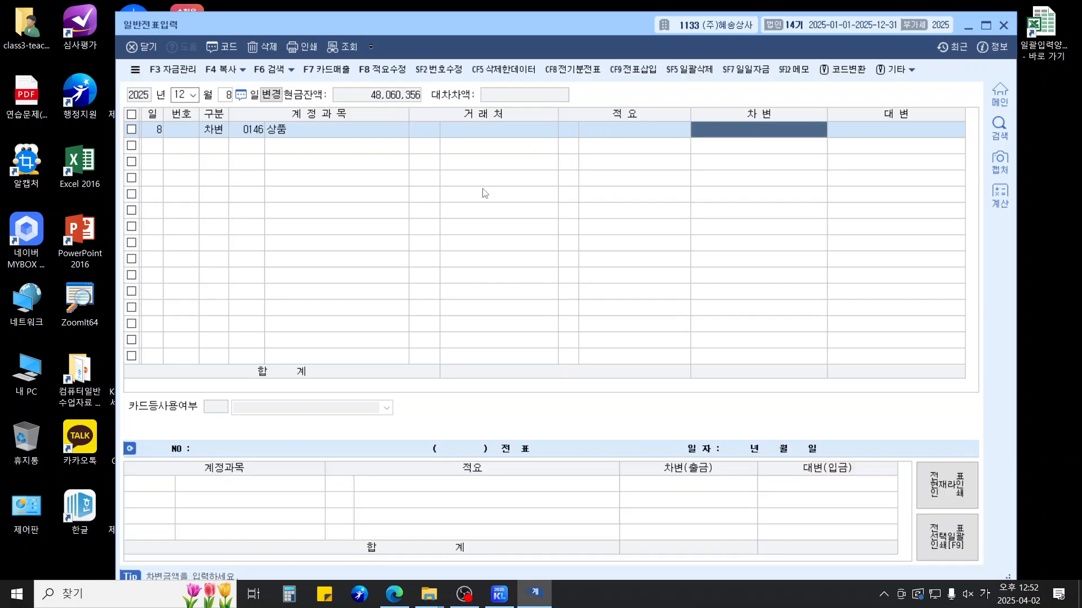
{"action": "type", "text": "7,560,000"}
{"action": "key", "text": "Return"}
Complete the December 8 voucher with a credit line for 보통예금 (0103) of 7,560,000 and close 일반전표입력
{"action": "type", "text": "4"}
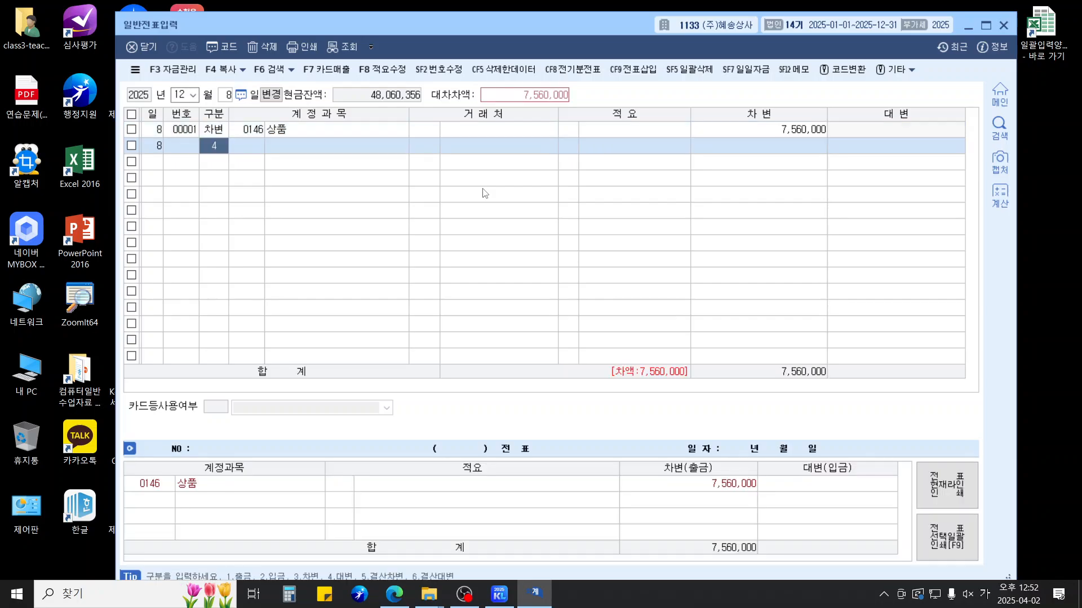
{"action": "key", "text": "Return"}
{"action": "type", "text": "103"}
{"action": "key", "text": "Return"}
{"action": "key", "text": "Return"}
{"action": "key", "text": "Return"}
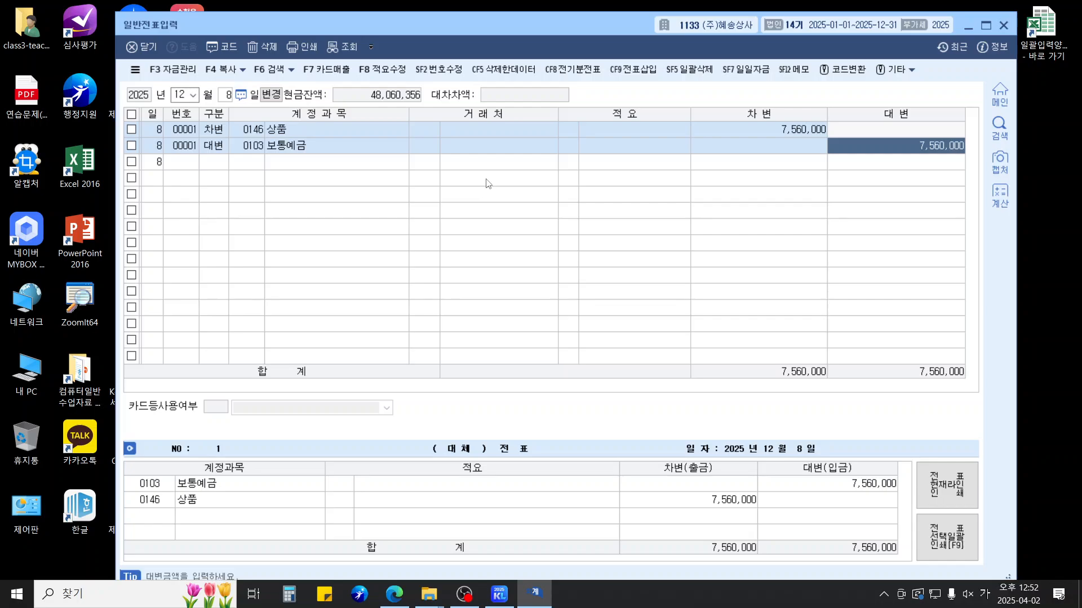
{"action": "key", "text": "Escape"}
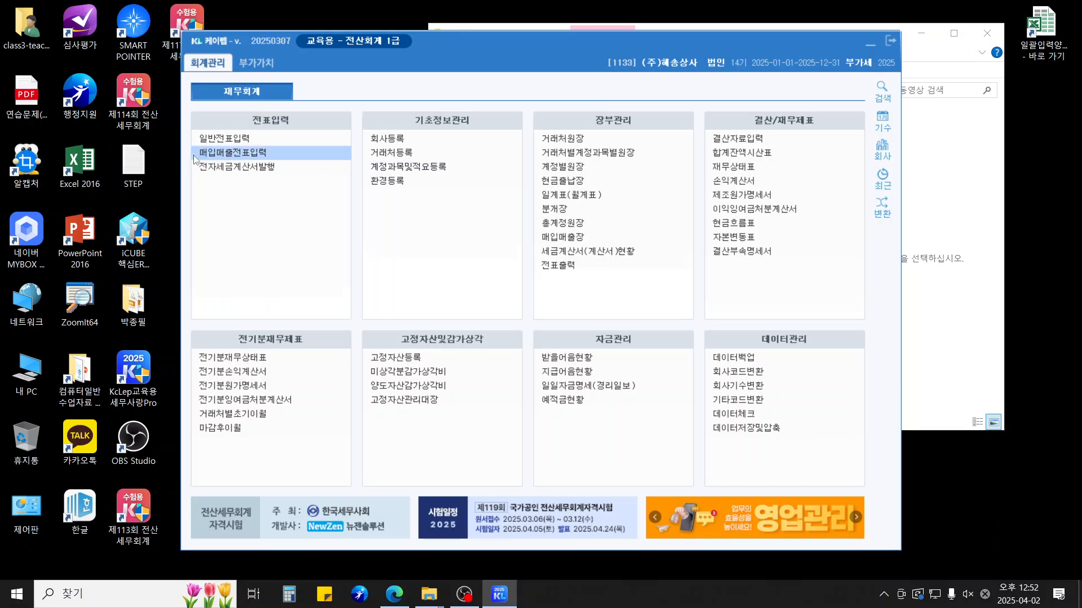
Open 매입매출전표입력 and set the entry date to August 10
{"action": "left_click", "coordinate": [195, 157]}
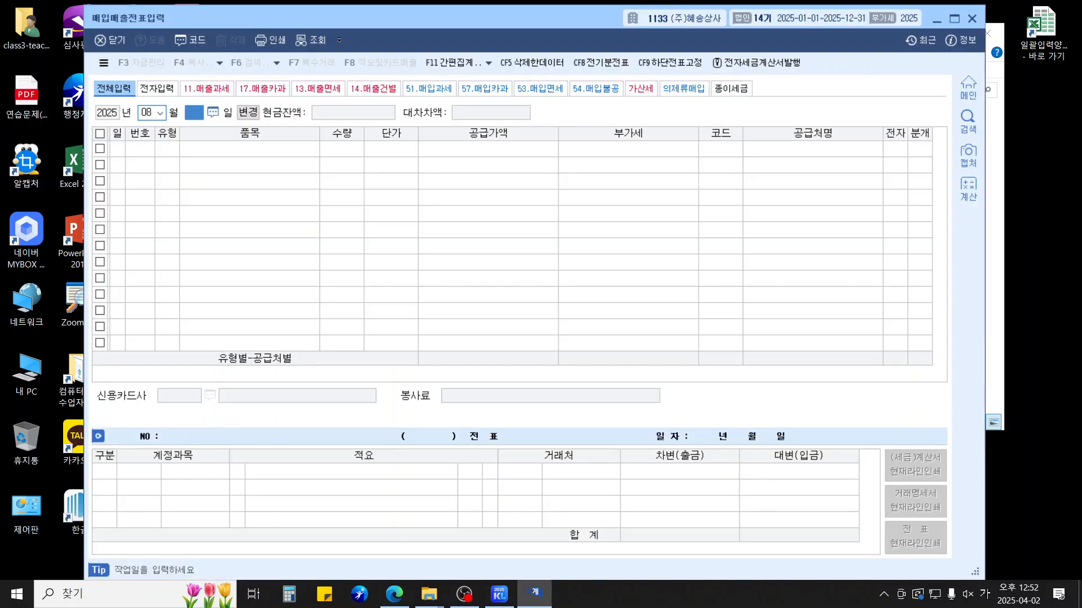
{"action": "type", "text": "10"}
{"action": "key", "text": "Return"}
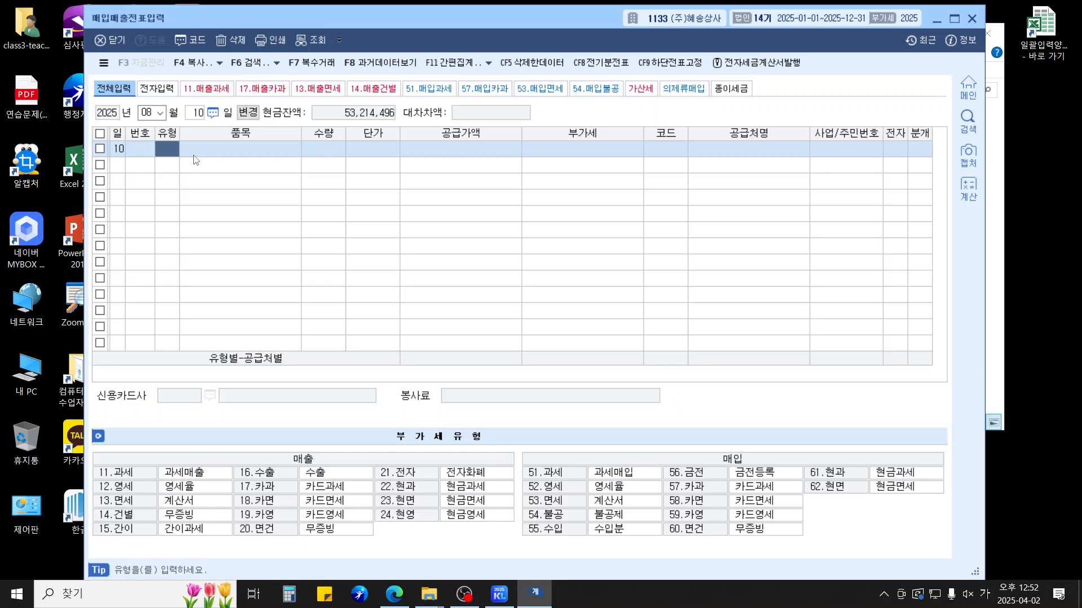
Enter an August 10 taxable purchase line (51.과세) for 소모품 with a supply value of 950,000
{"action": "type", "text": "51"}
{"action": "key", "text": "Return"}
{"action": "type", "text": "소모품"}
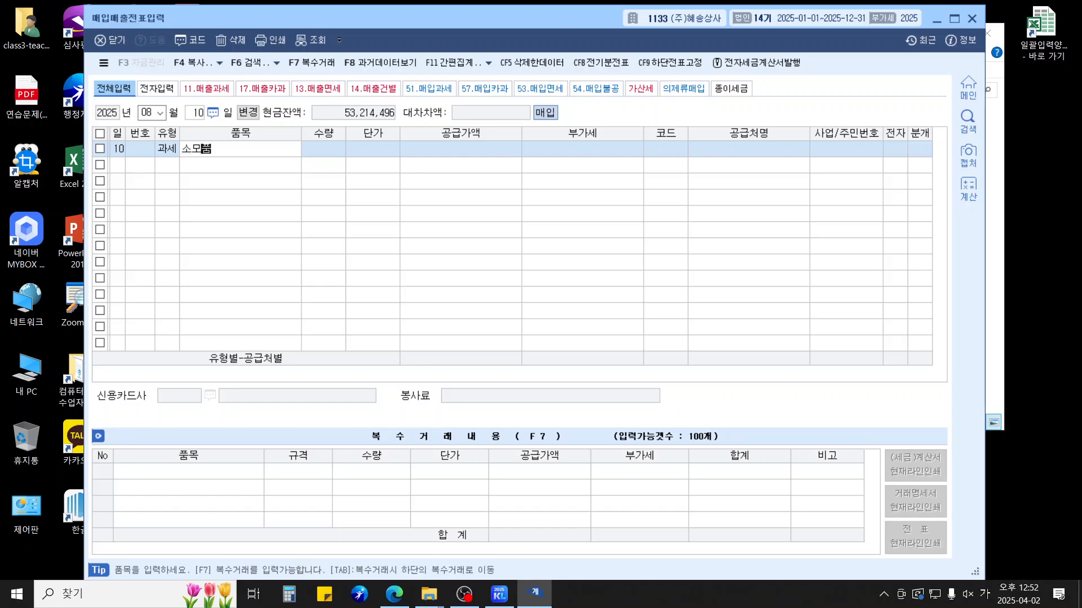
{"action": "key", "text": "Return"}
{"action": "key", "text": "Return"}
{"action": "key", "text": "Return"}
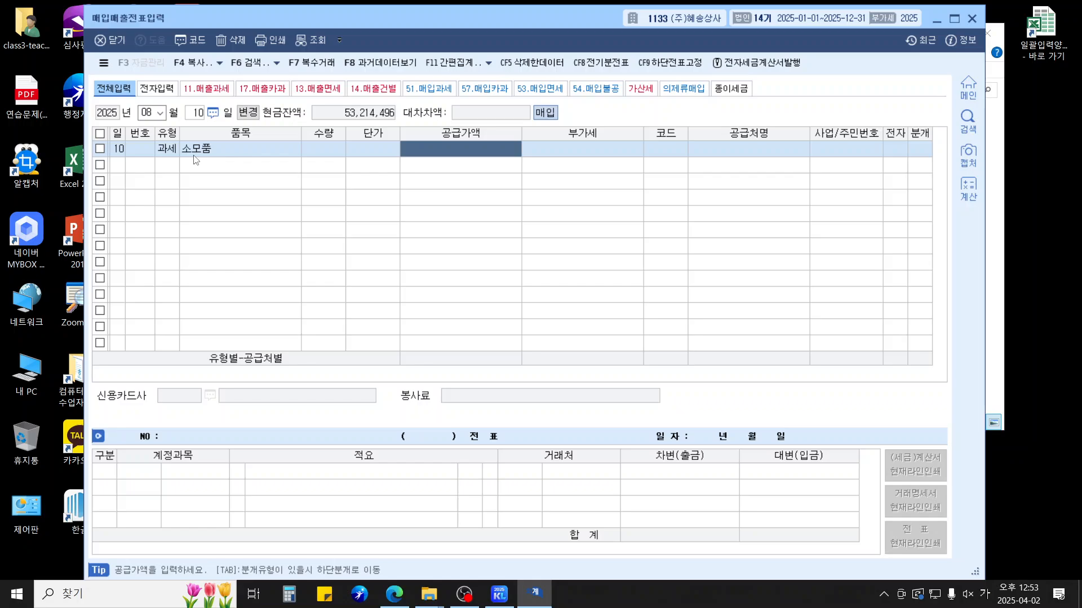
{"action": "type", "text": "950000"}
{"action": "key", "text": "Return"}
{"action": "key", "text": "Return"}
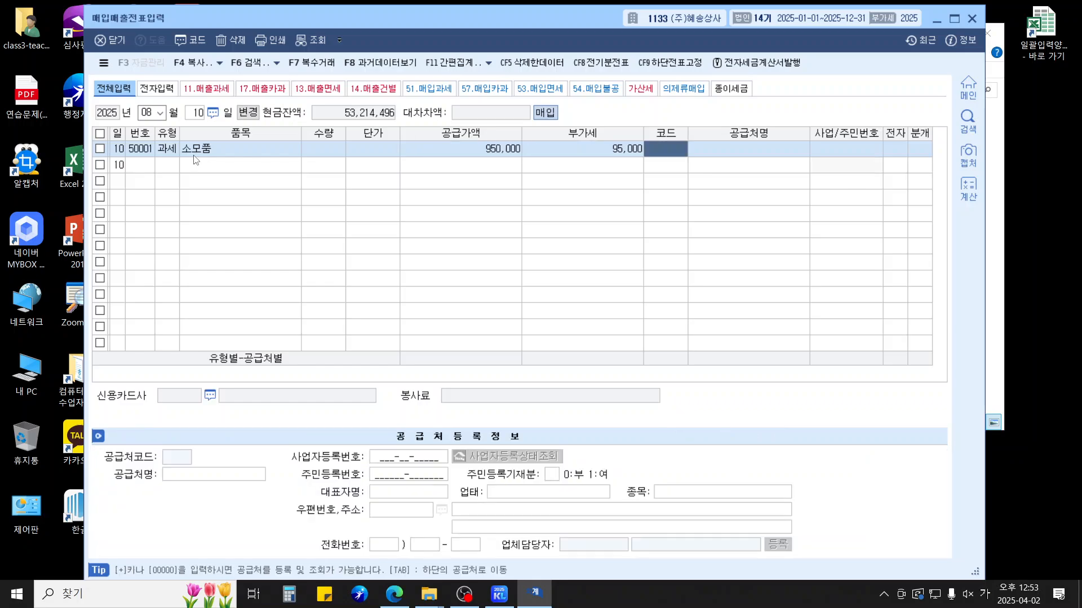
Assign (주)산양산업 (00128) as the supplier of the 소모품 purchase and mark its tax invoice as electronic (여)
{"action": "type", "text": "산양"}
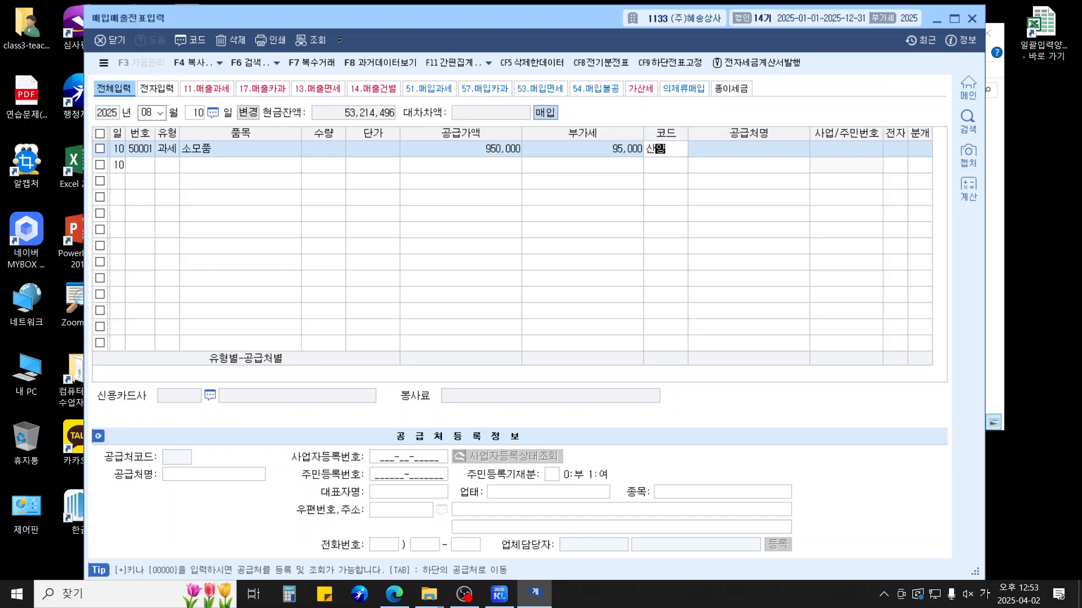
{"action": "key", "text": "Return"}
{"action": "key", "text": "Return"}
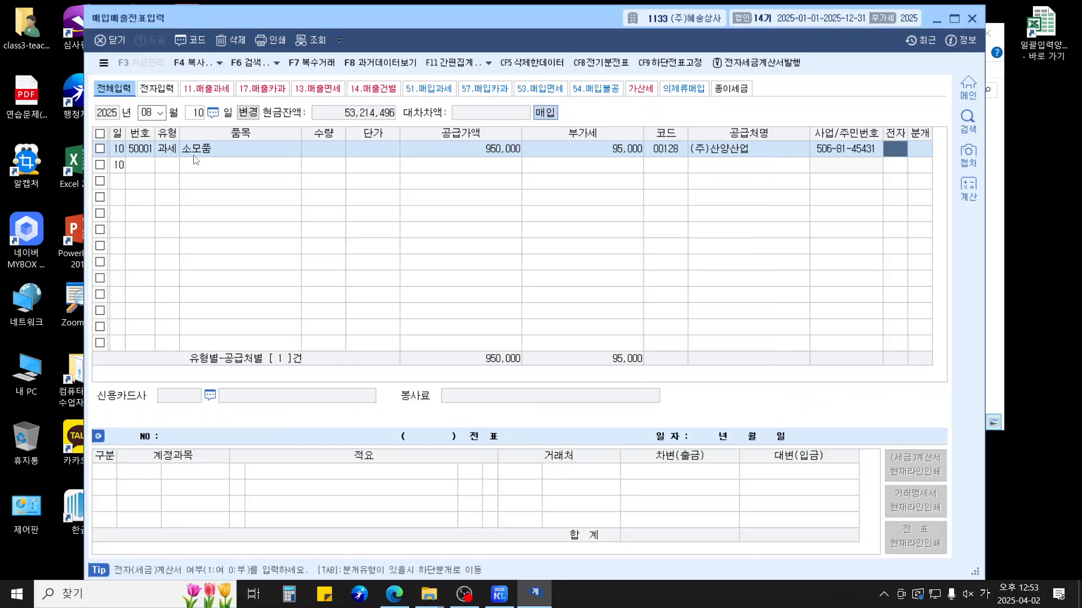
{"action": "type", "text": "1"}
{"action": "key", "text": "Return"}
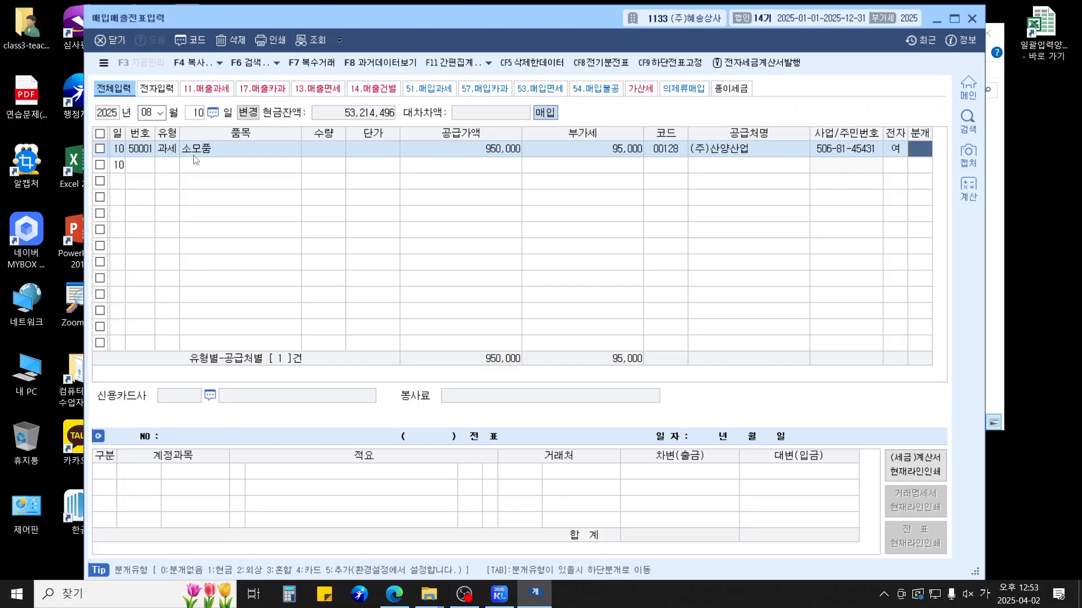
Set the 소모품 purchase's journal type to 현금, and replace the 원재료 account with 소모품 (0173)
{"action": "type", "text": "1"}
{"action": "key", "text": "Return"}
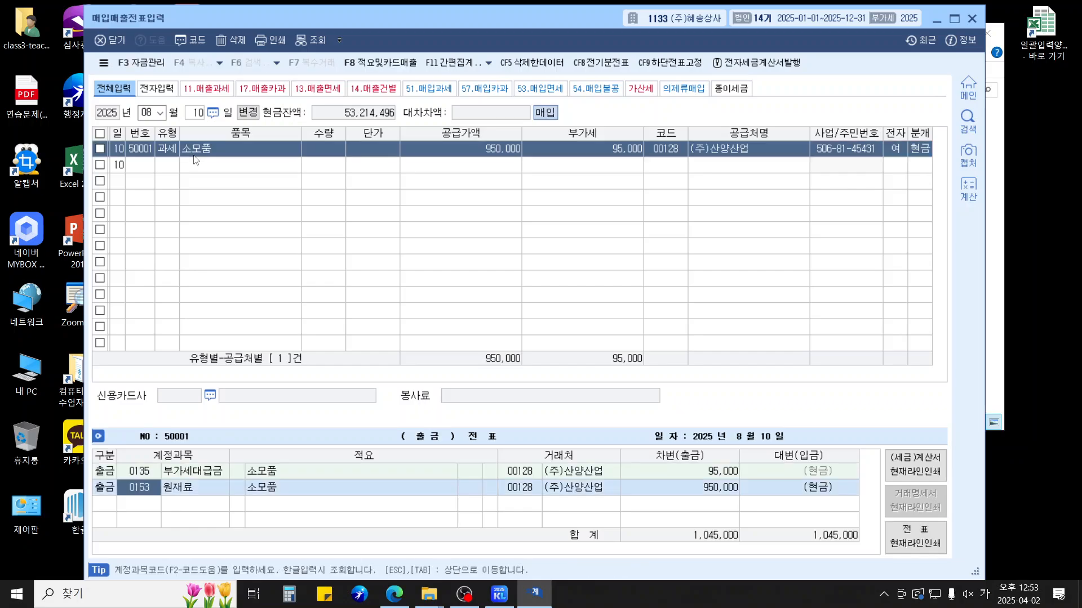
{"action": "type", "text": "0173"}
{"action": "key", "text": "Return"}
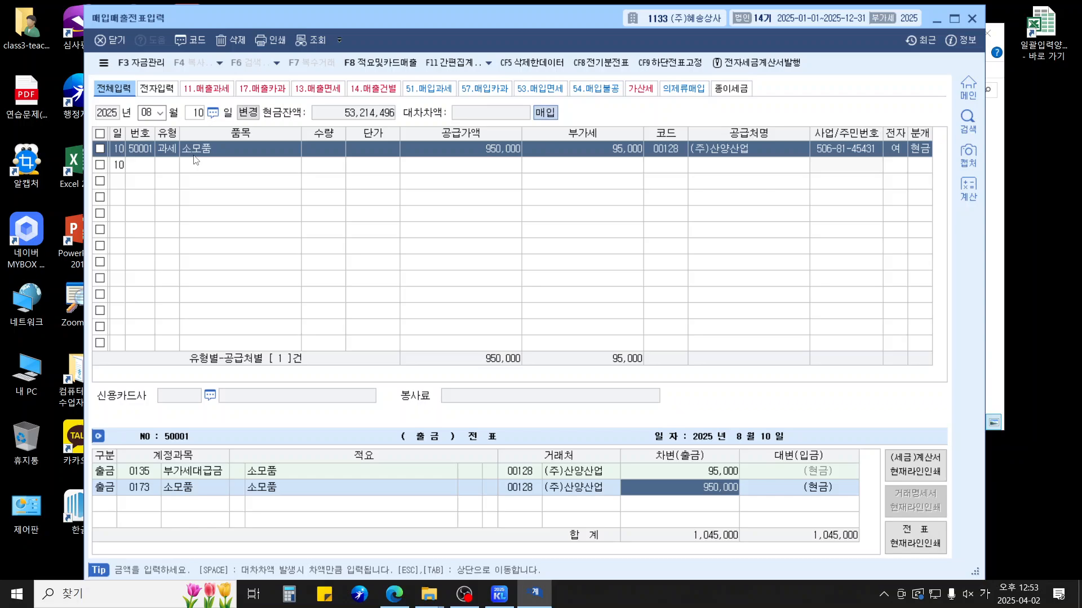
{"action": "key", "text": "Return"}
{"action": "key", "text": "Escape"}
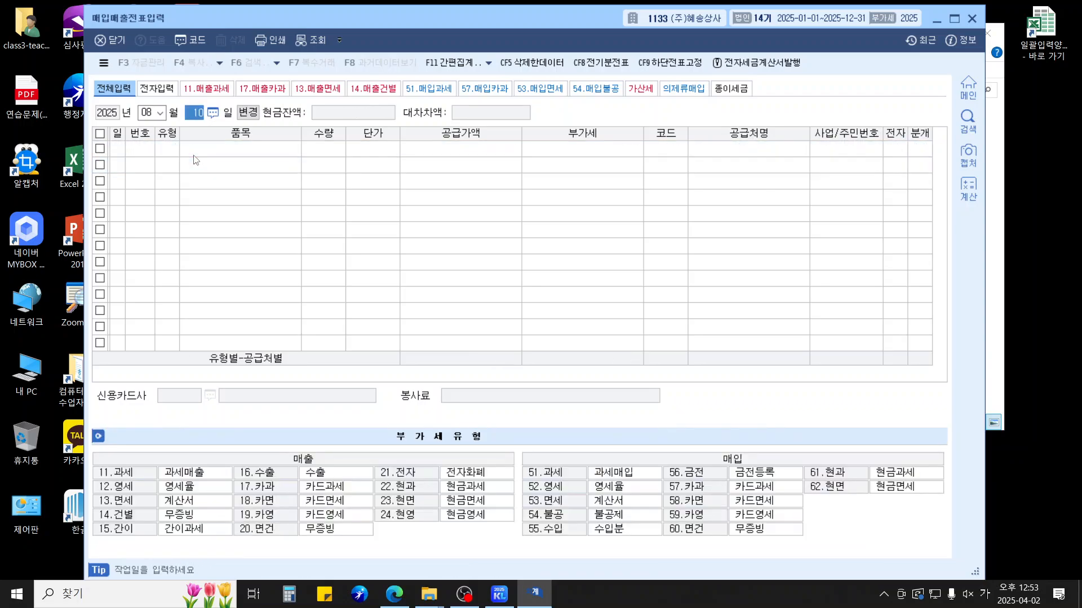
Enter an August 22 zero-rated purchase line (52.영세) for 원재료 with a supply value of 34,000,000
{"action": "type", "text": "22"}
{"action": "key", "text": "Return"}
{"action": "type", "text": "52"}
{"action": "key", "text": "Return"}
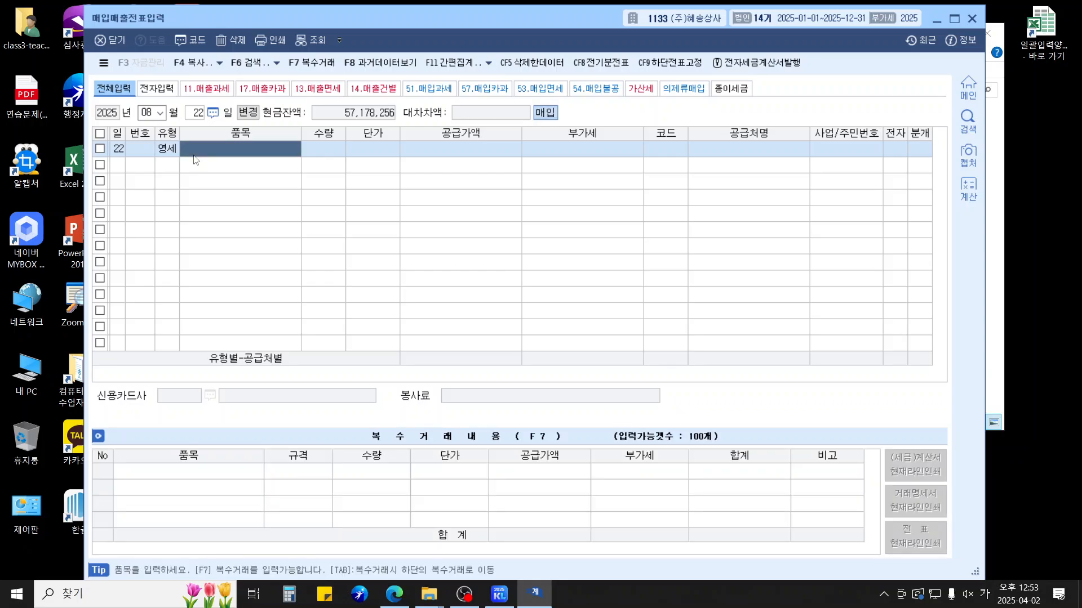
{"action": "type", "text": "원재료"}
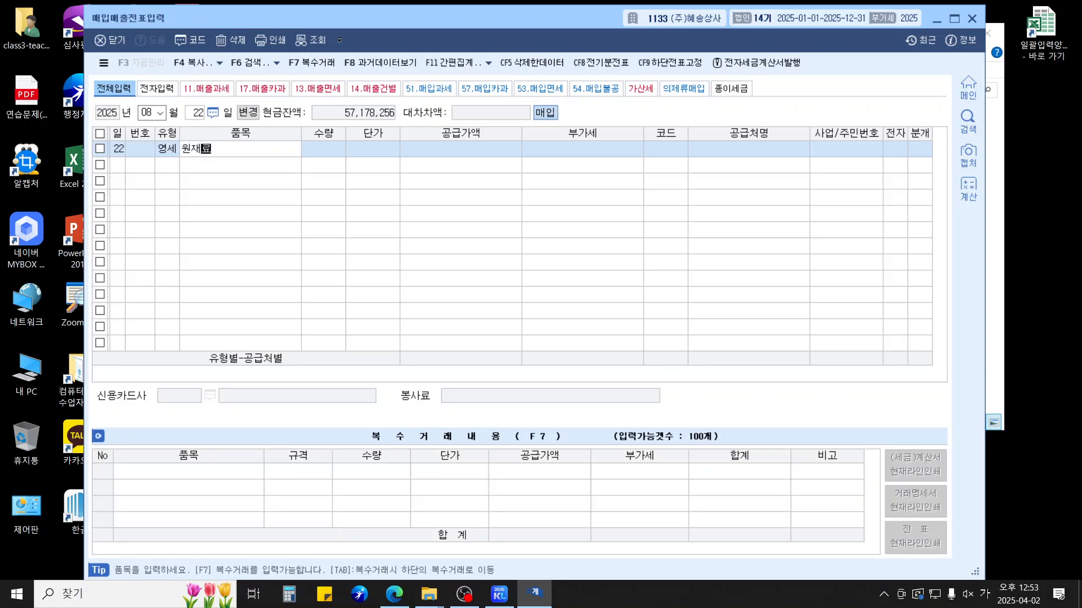
{"action": "key", "text": "Return"}
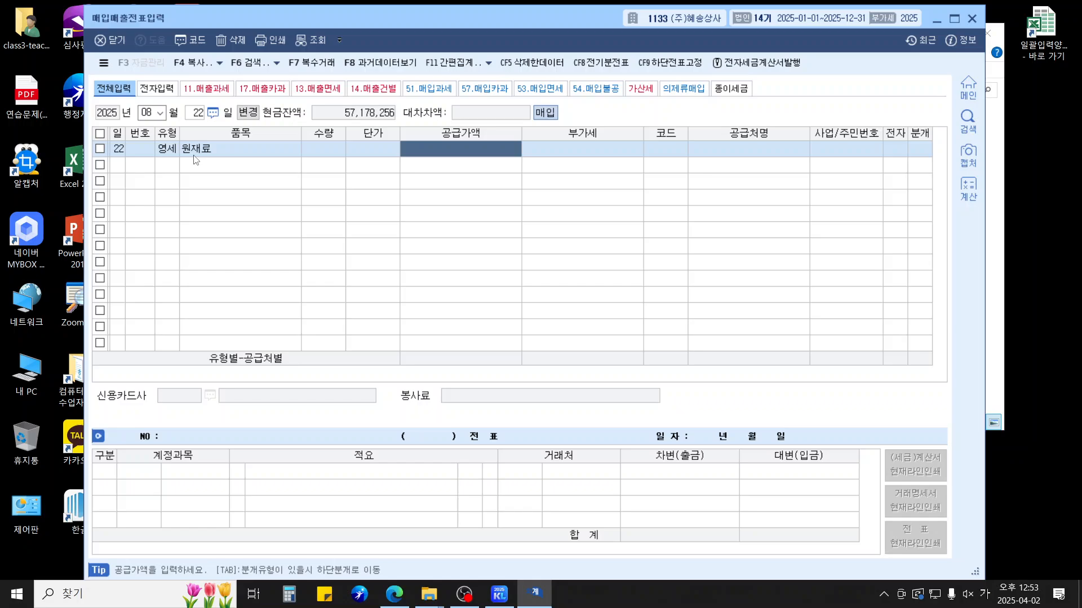
{"action": "type", "text": "34000000"}
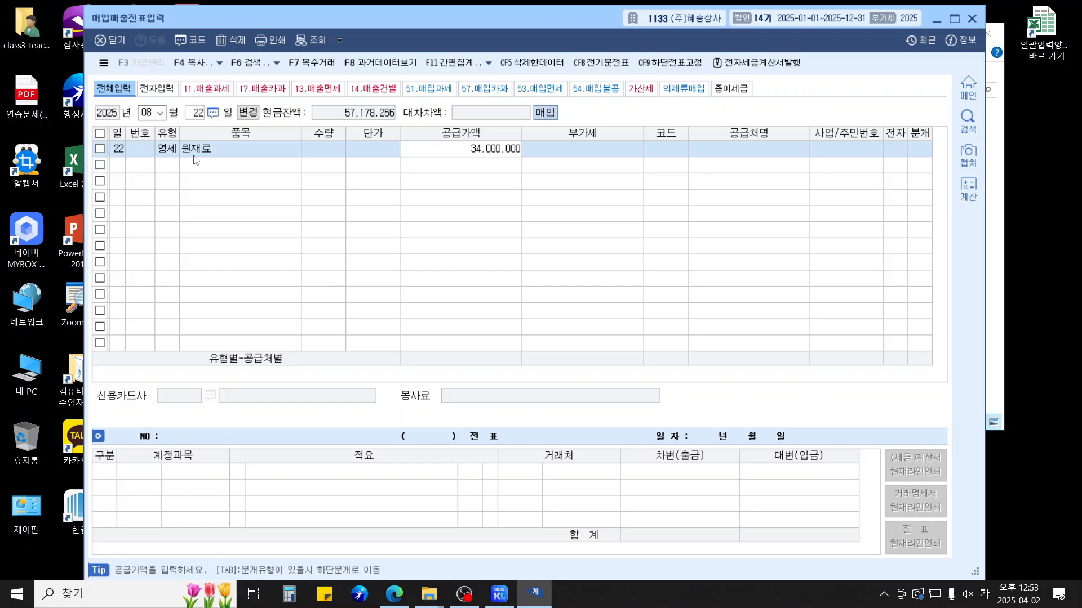
{"action": "key", "text": "Return"}
Assign (주)로띠상사 as the supplier of the 원재료 purchase and mark its tax invoice as electronic (여)
{"action": "type", "text": "로띠"}
{"action": "key", "text": "Return"}
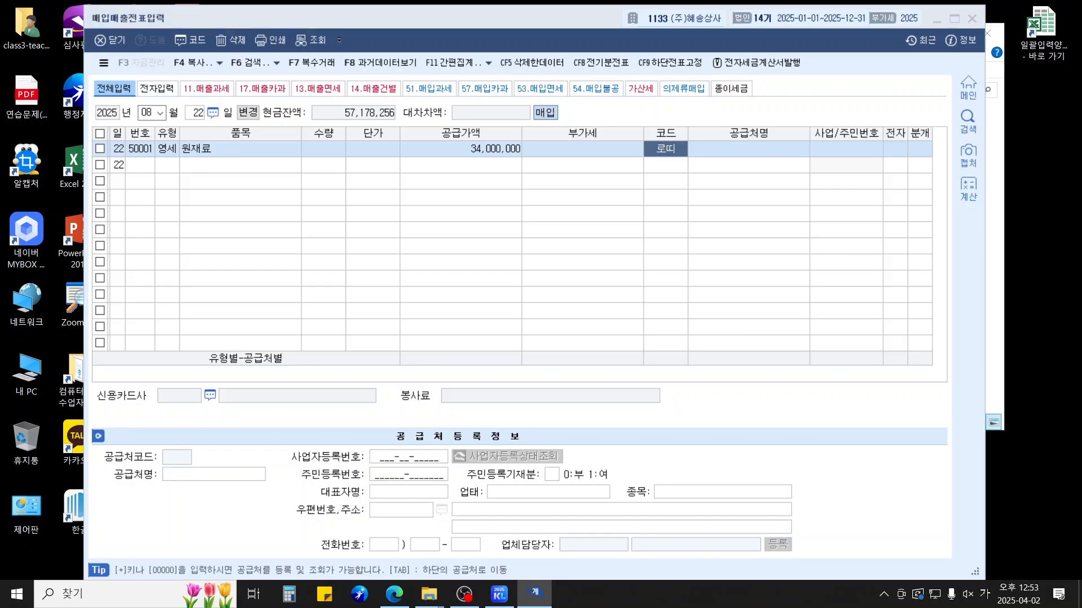
{"action": "key", "text": "Return"}
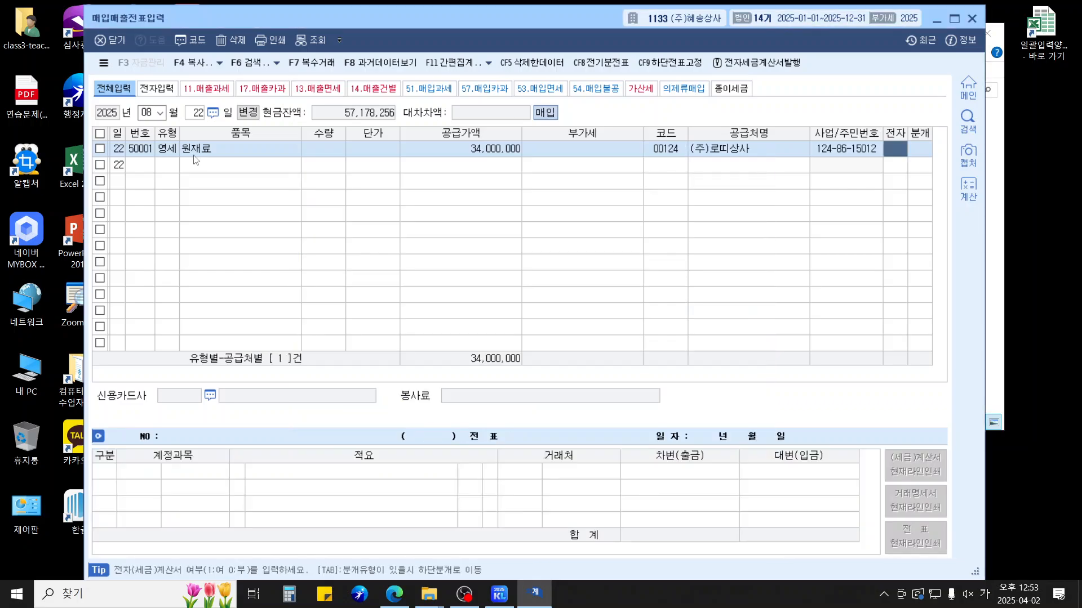
{"action": "type", "text": "1"}
{"action": "key", "text": "Return"}
Set the 원재료 purchase's journal type to 혼합 and credit 지급어음 (0252) for 34,000,000
{"action": "type", "text": "3"}
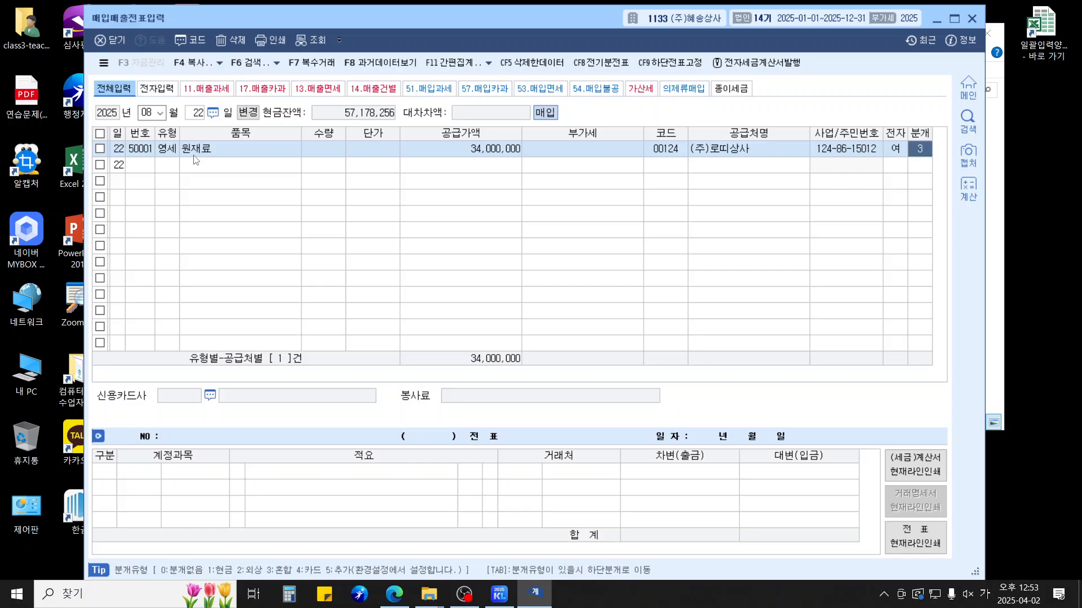
{"action": "key", "text": "Return"}
{"action": "key", "text": "Return"}
{"action": "key", "text": "Return"}
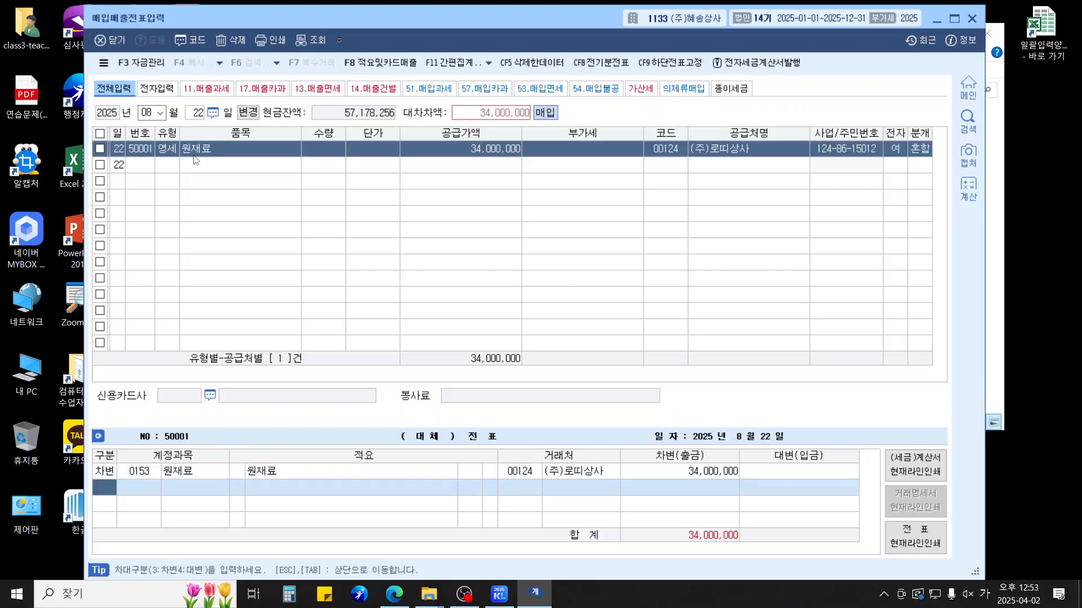
{"action": "type", "text": "4252"}
{"action": "key", "text": "Return"}
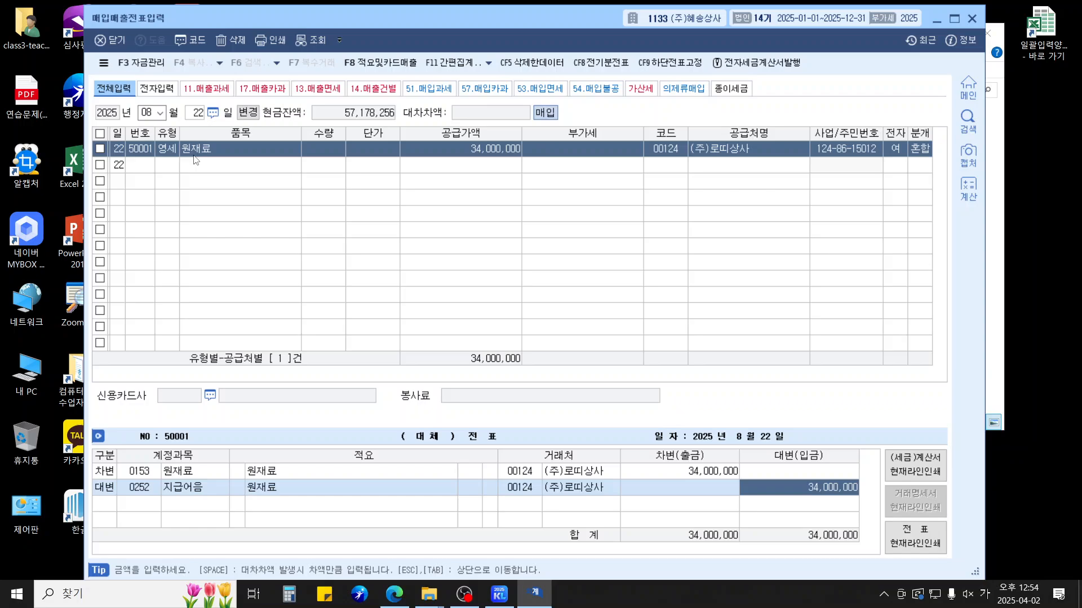
{"action": "key", "text": "Escape"}
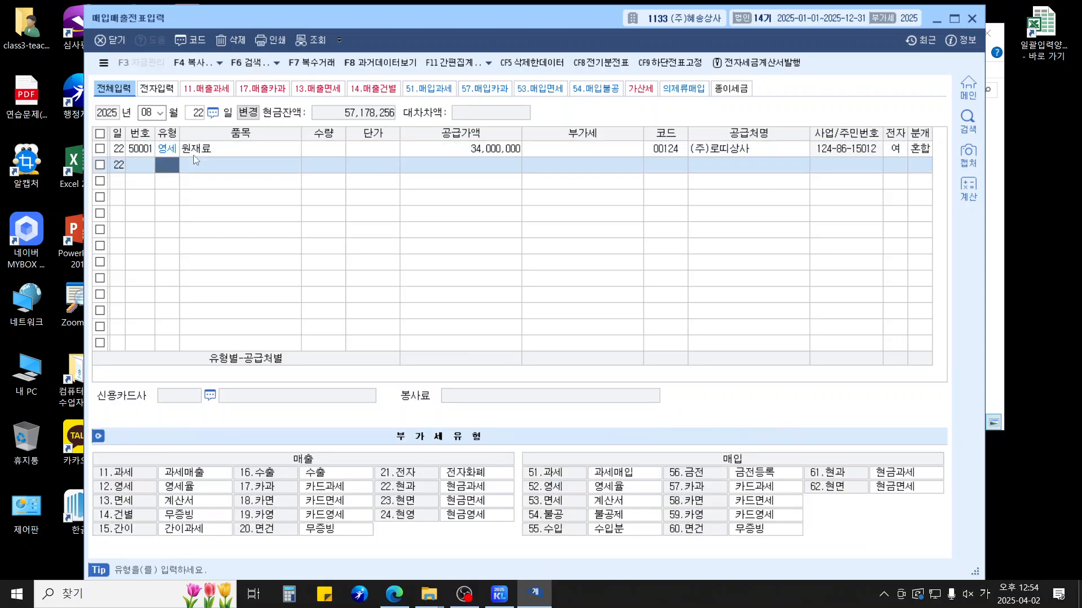
{"action": "key", "text": "Escape"}
Start an August 25 tax-exempt purchase line (53.면세) with 멸치 as the item
{"action": "type", "text": "25"}
{"action": "key", "text": "Return"}
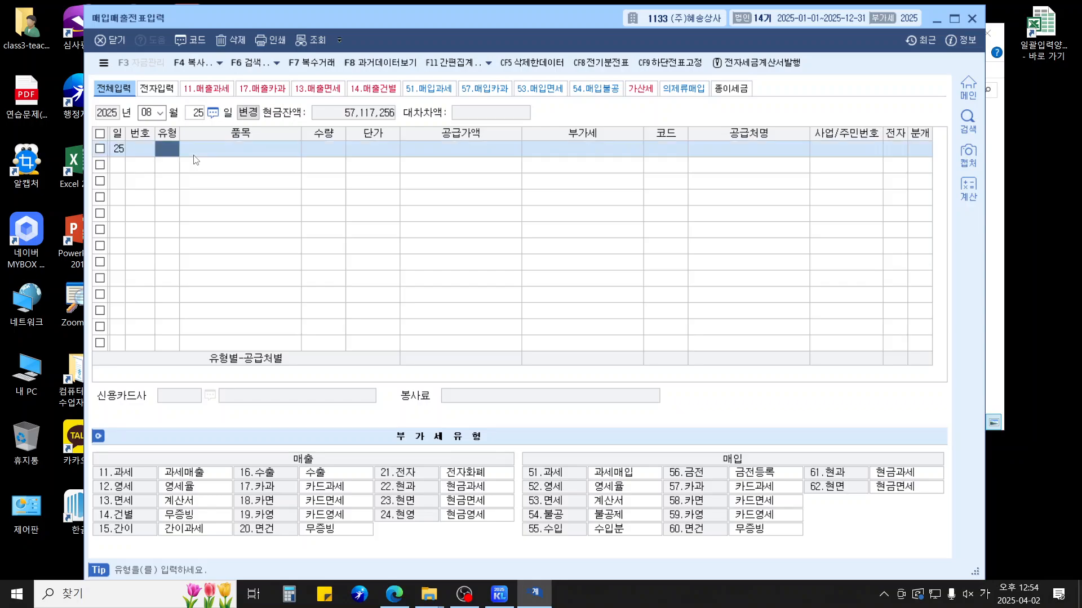
{"action": "type", "text": "53"}
{"action": "key", "text": "Return"}
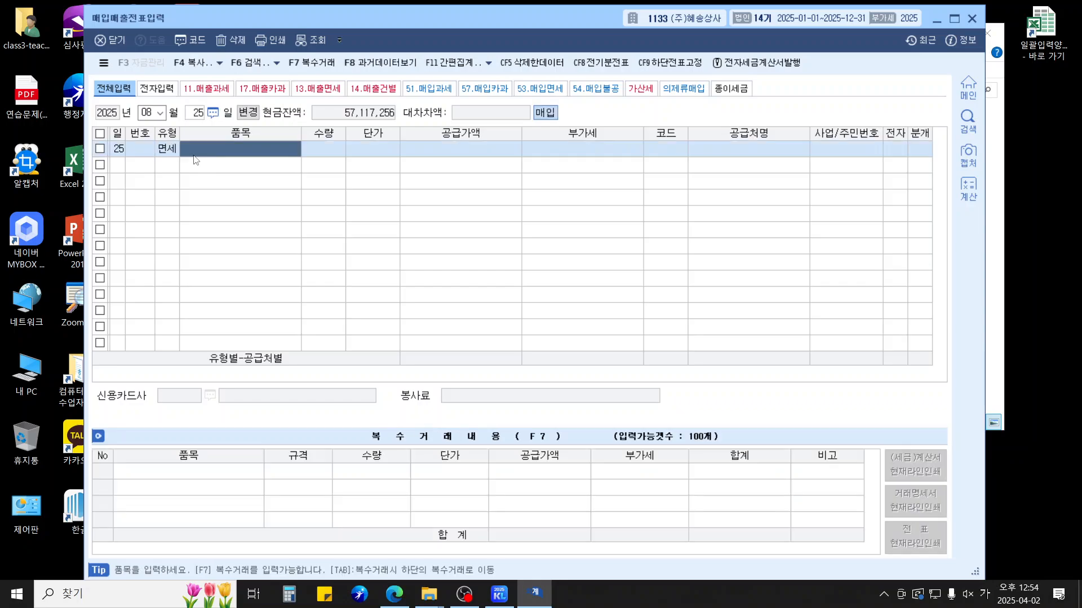
{"action": "type", "text": "멸치"}
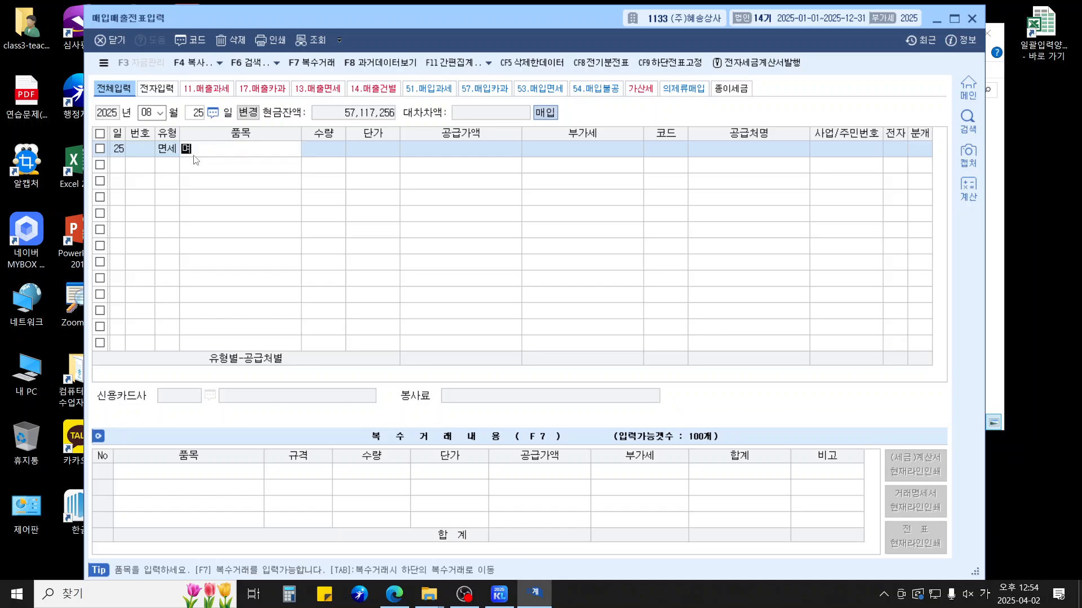
{"action": "key", "text": "Return"}
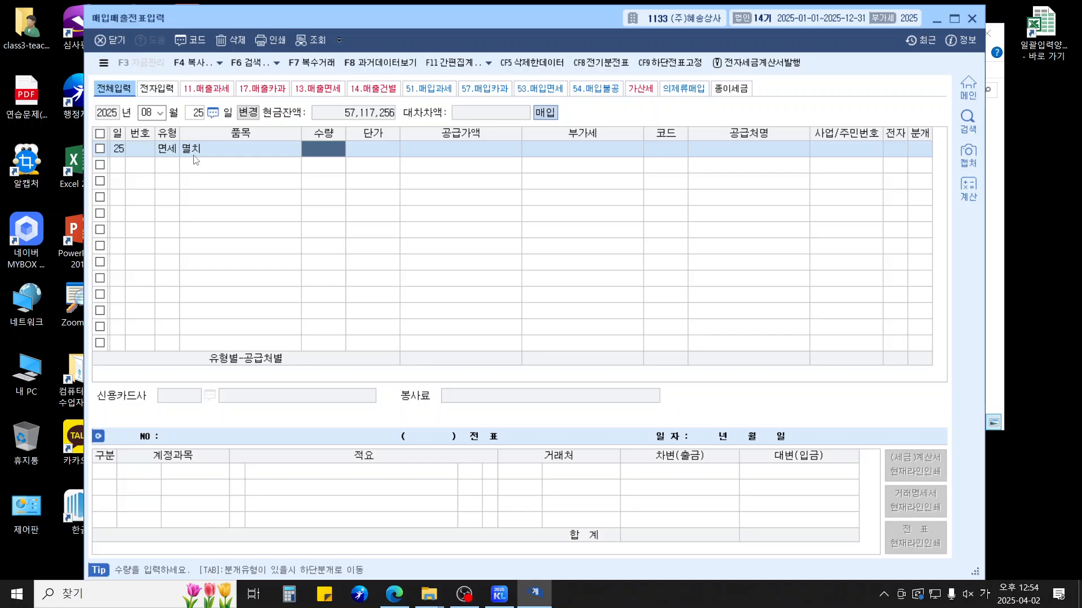
Add a first 복수거래 detail line for 멸치선물세트 with quantity 5 and unit price 100,000
{"action": "left_click", "coordinate": [307, 63]}
{"action": "type", "text": "멸치"}
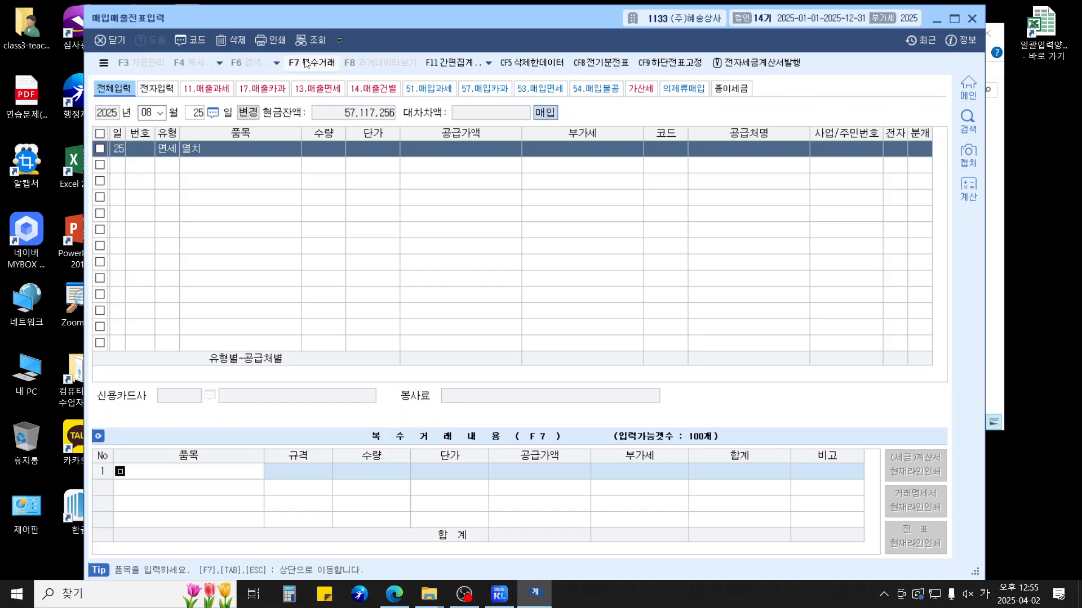
{"action": "type", "text": "선물셑ㅡ"}
{"action": "key", "text": "Return"}
{"action": "key", "text": "Return"}
{"action": "key", "text": "Return"}
{"action": "key", "text": "Left"}
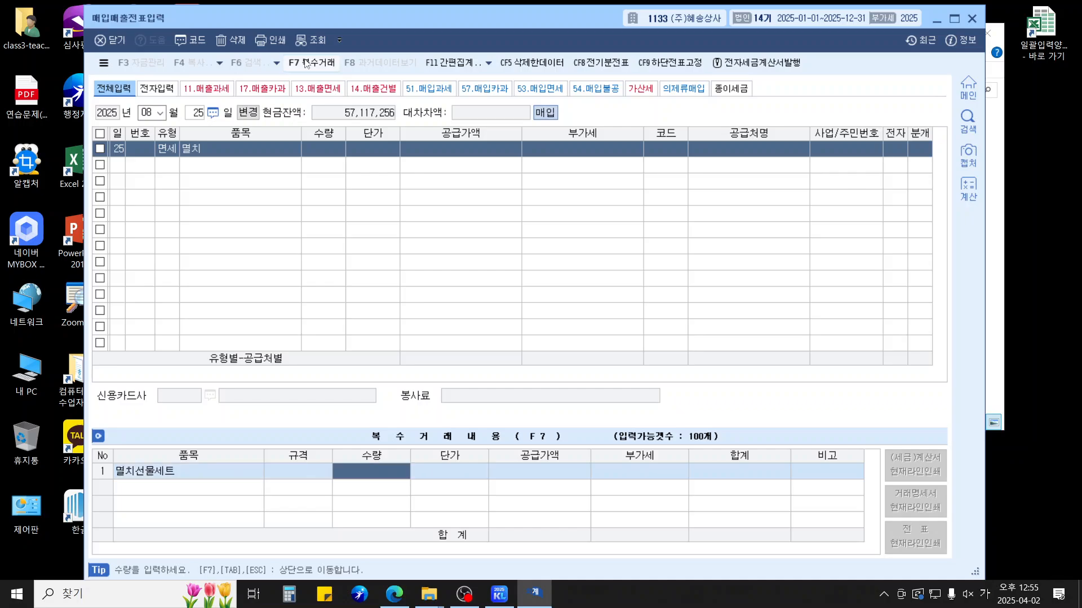
{"action": "type", "text": "5"}
{"action": "key", "text": "Return"}
{"action": "type", "text": "1000000"}
{"action": "key", "text": "Return"}
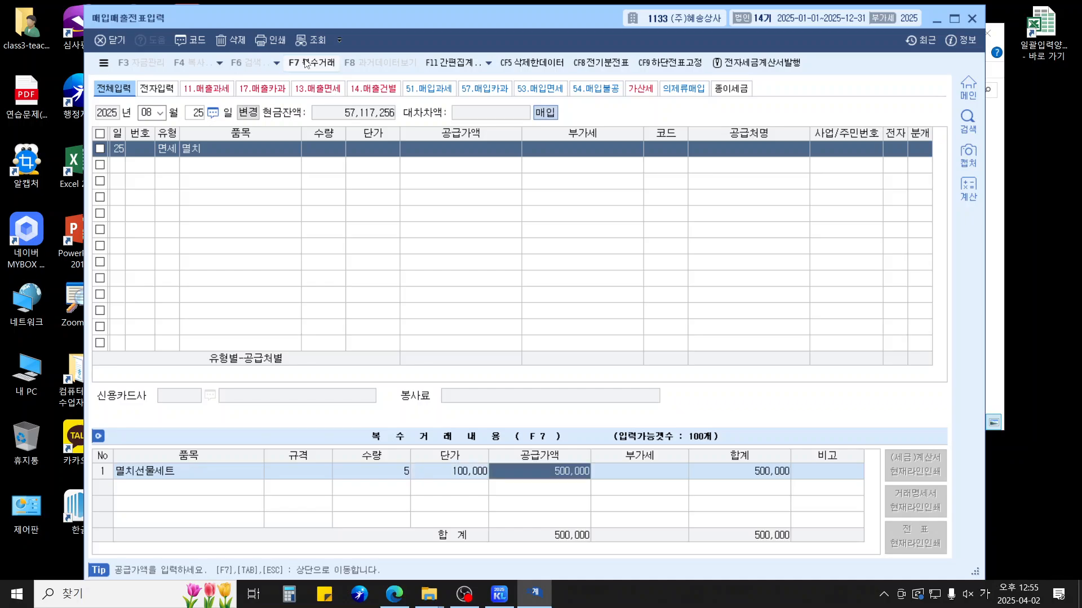
{"action": "key", "text": "Return"}
Add a second 복수거래 detail line for 멸치선물세트 with quantity 3 and unit price 100,000, and return to the purchase line
{"action": "key", "text": "Return"}
{"action": "key", "text": "Return"}
{"action": "type", "text": "3"}
{"action": "key", "text": "Return"}
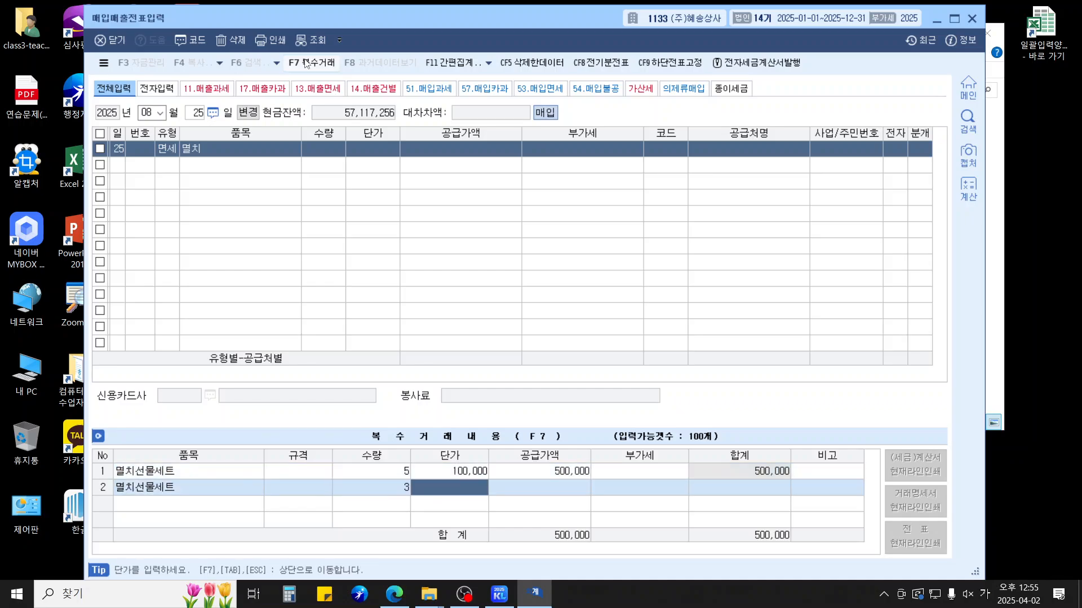
{"action": "type", "text": "100000"}
{"action": "key", "text": "Return"}
{"action": "key", "text": "Left"}
{"action": "type", "text": "10"}
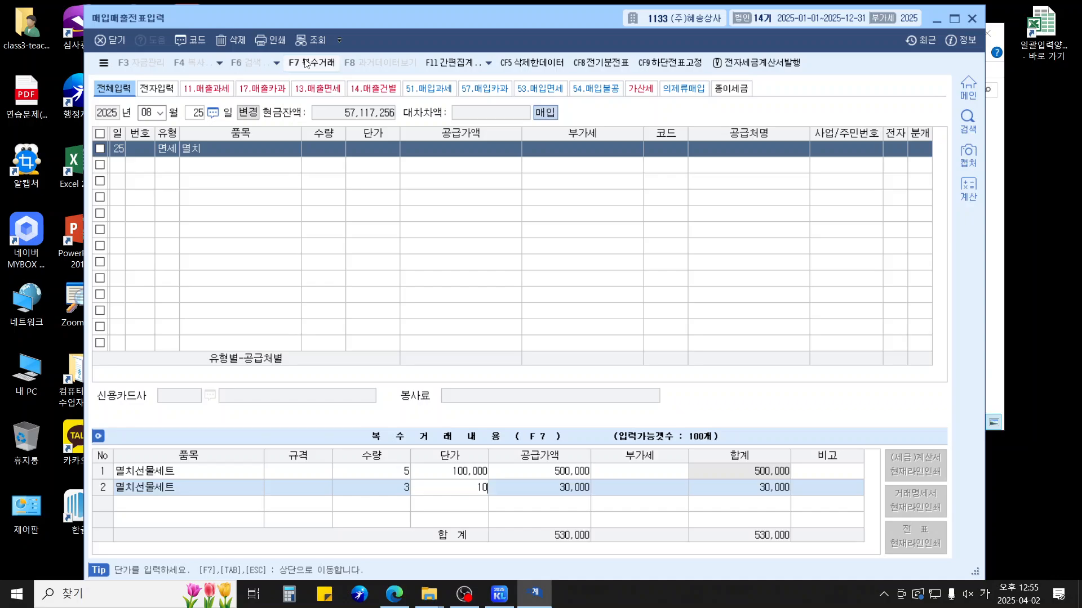
{"action": "type", "text": "0,000"}
{"action": "key", "text": "Return"}
{"action": "key", "text": "Return"}
{"action": "key", "text": "Return"}
{"action": "key", "text": "Escape"}
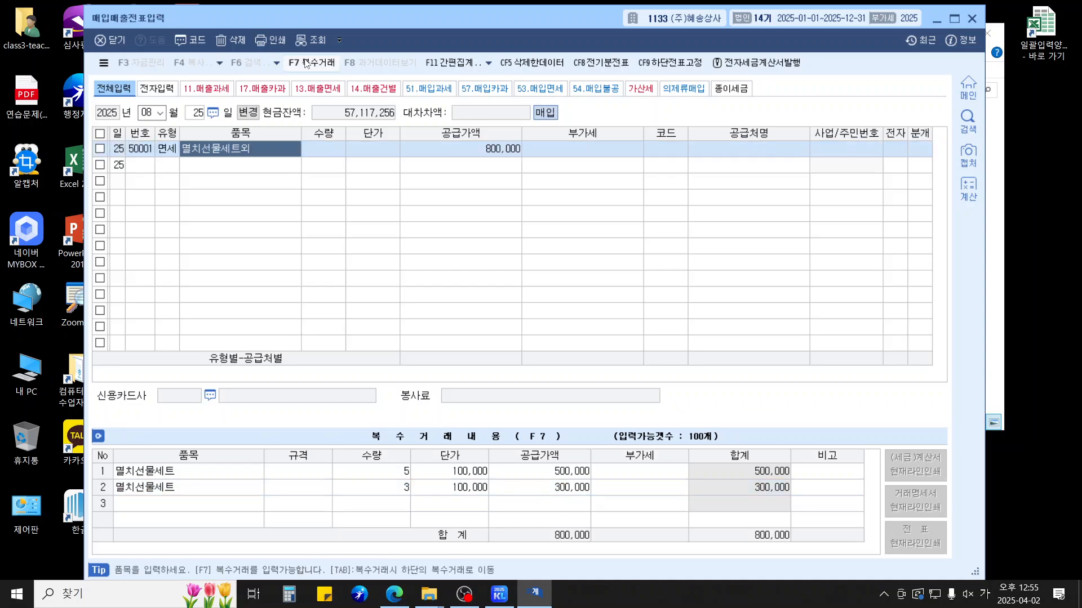
Assign 송강수산 as the supplier of the 멸치선물세트 purchase and mark its invoice as electronic (여)
{"action": "key", "text": "Return"}
{"action": "key", "text": "Return"}
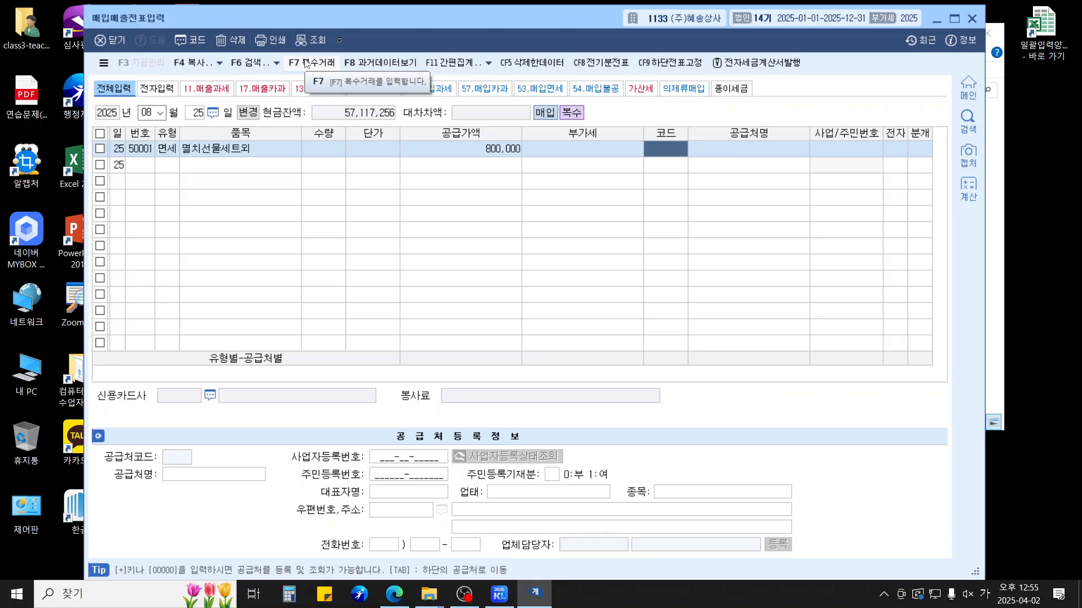
{"action": "type", "text": "송강"}
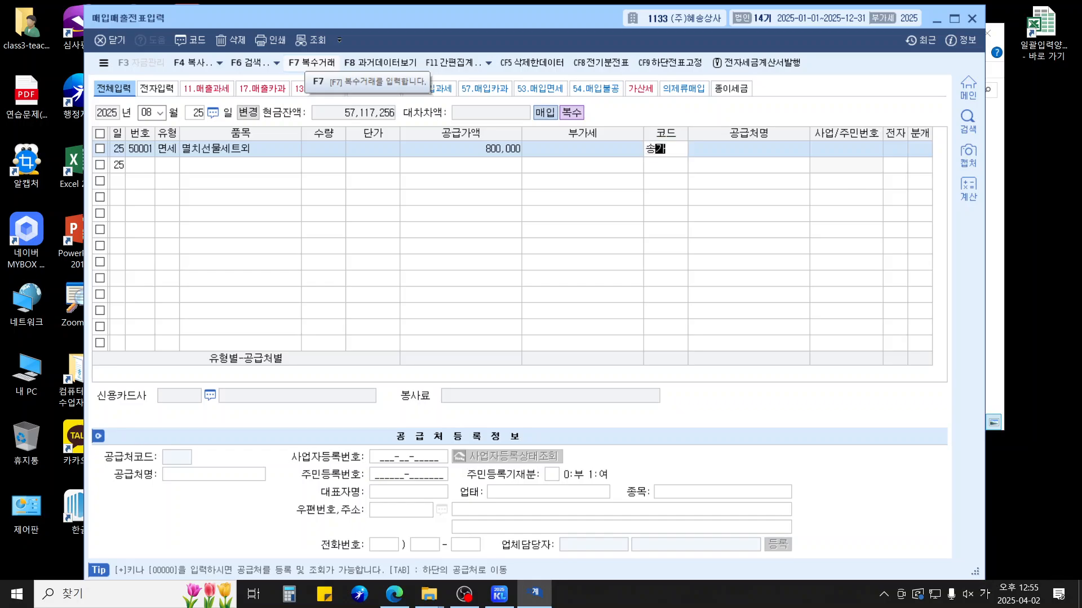
{"action": "key", "text": "Return"}
{"action": "key", "text": "Return"}
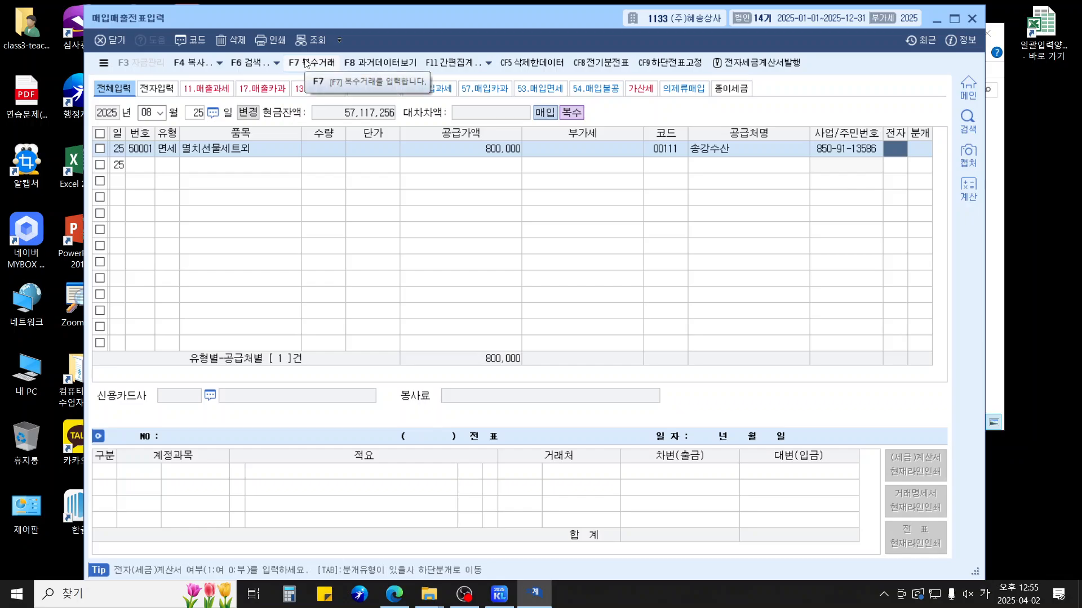
{"action": "type", "text": "1"}
{"action": "key", "text": "Return"}
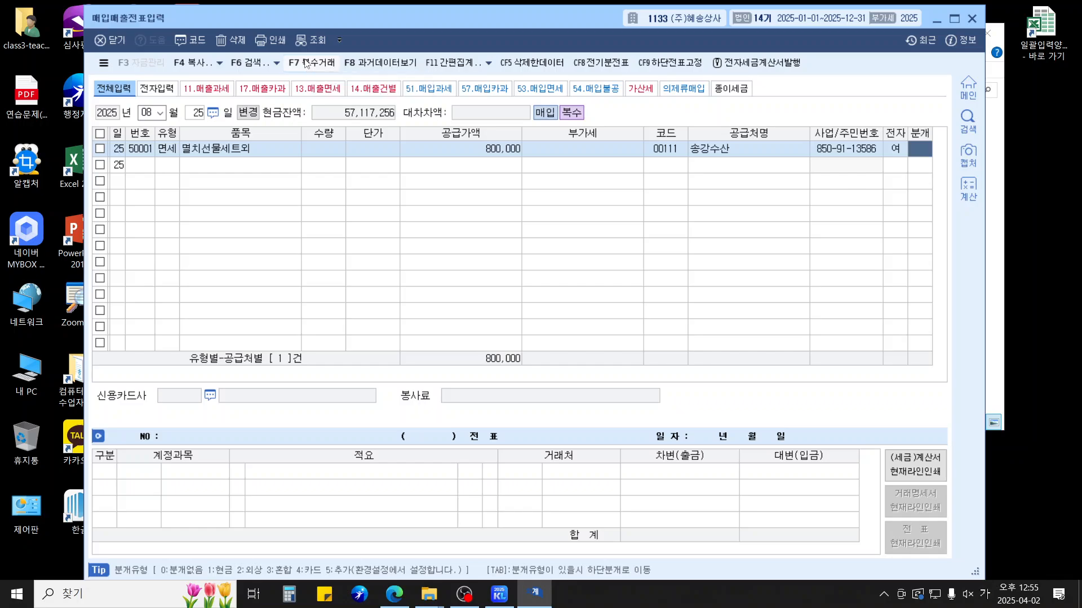
Set the 멸치선물세트 purchase's journal type to 혼합, and replace the 원재료 debit with 복리후생비 (0811) for 500,000
{"action": "type", "text": "3"}
{"action": "key", "text": "Return"}
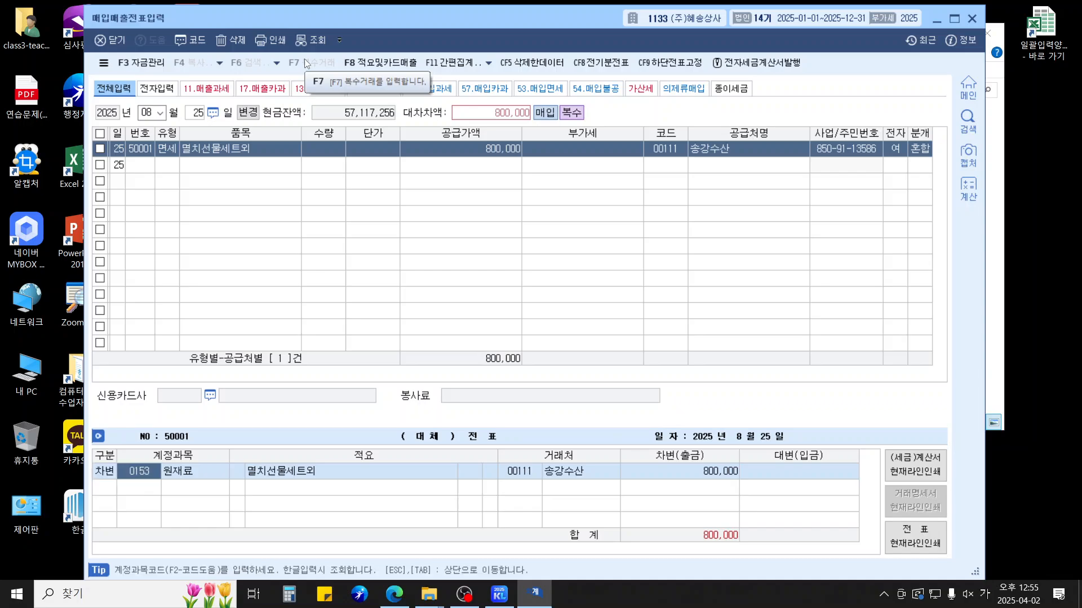
{"action": "type", "text": "0811"}
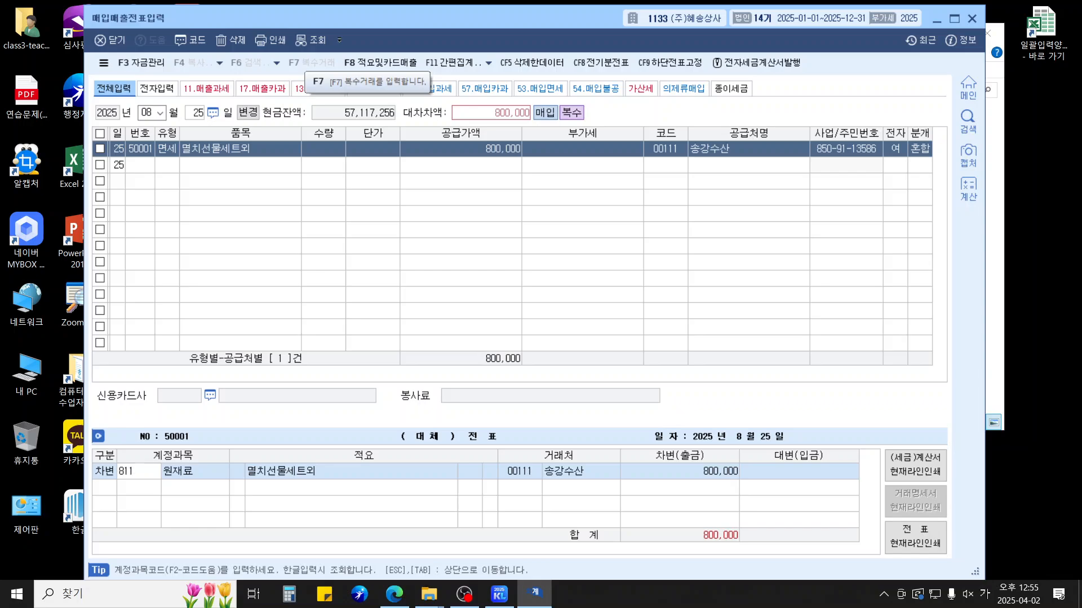
{"action": "key", "text": "Return"}
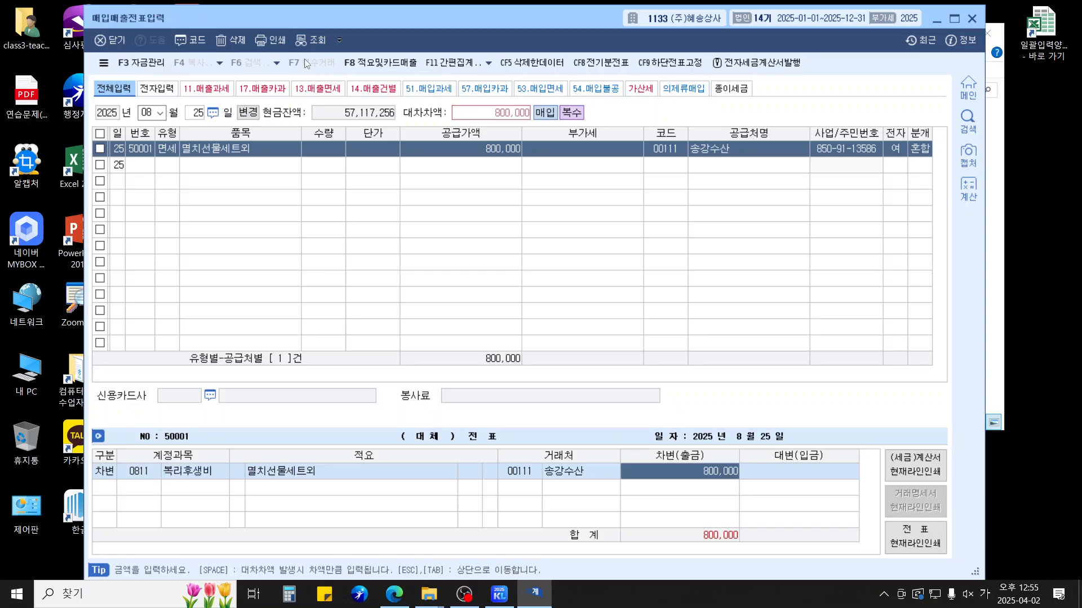
{"action": "type", "text": "500000"}
{"action": "key", "text": "Return"}
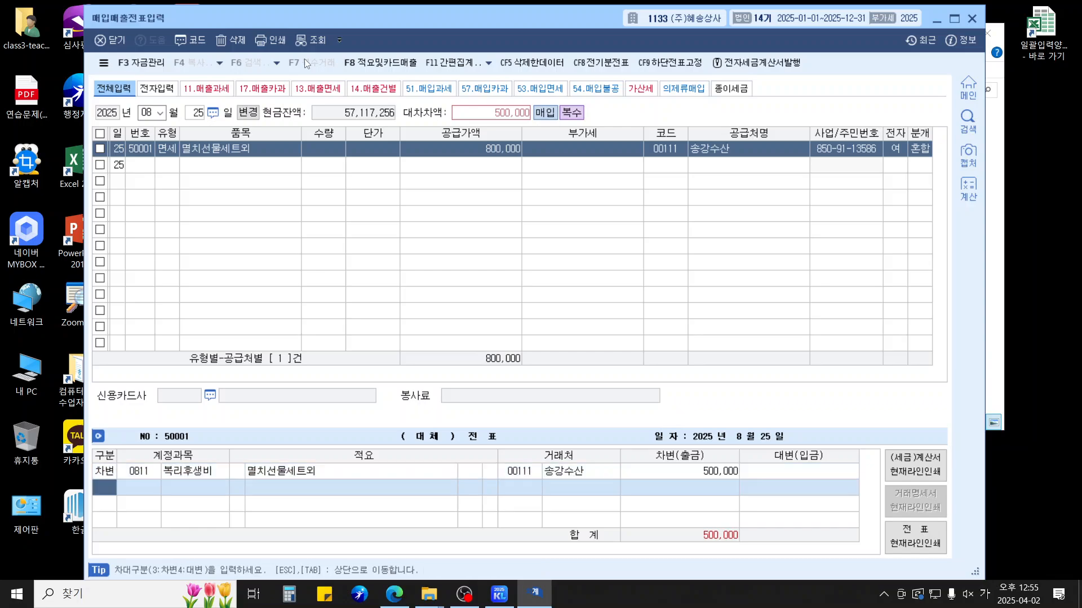
Add a debit line for 기업업무추진비 (0813) of 300,000 to the August 25 voucher
{"action": "type", "text": "3"}
{"action": "key", "text": "Return"}
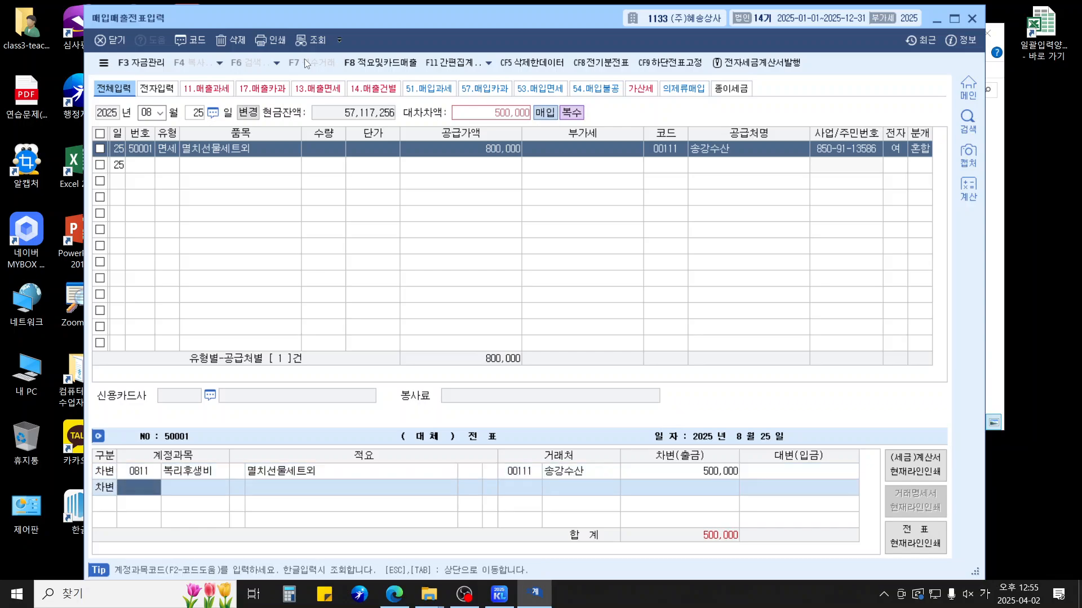
{"action": "type", "text": "813"}
{"action": "key", "text": "Return"}
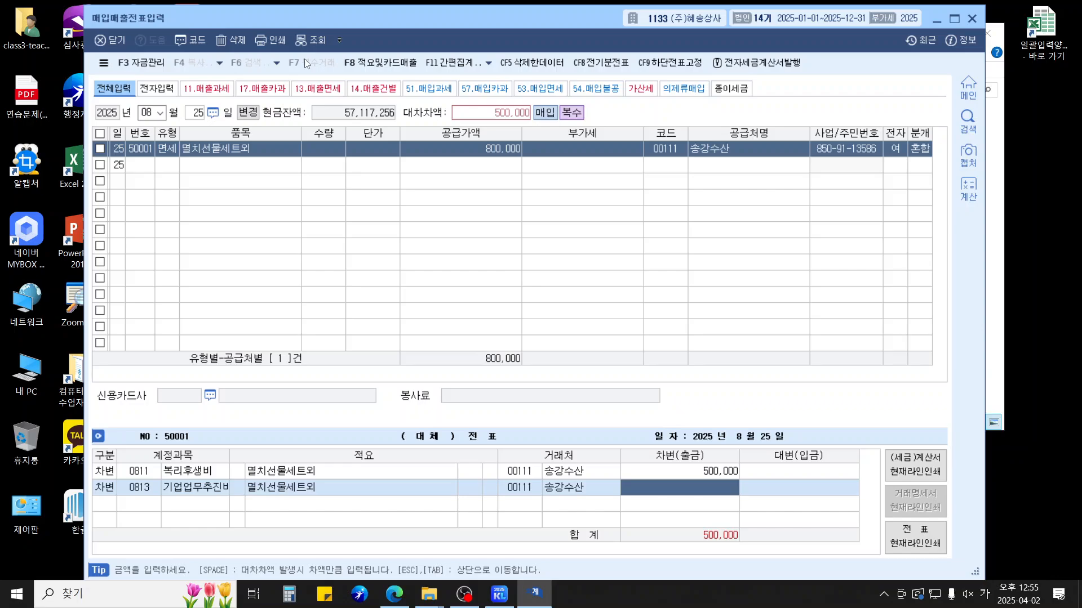
{"action": "type", "text": "3000000"}
{"action": "key", "text": "Return"}
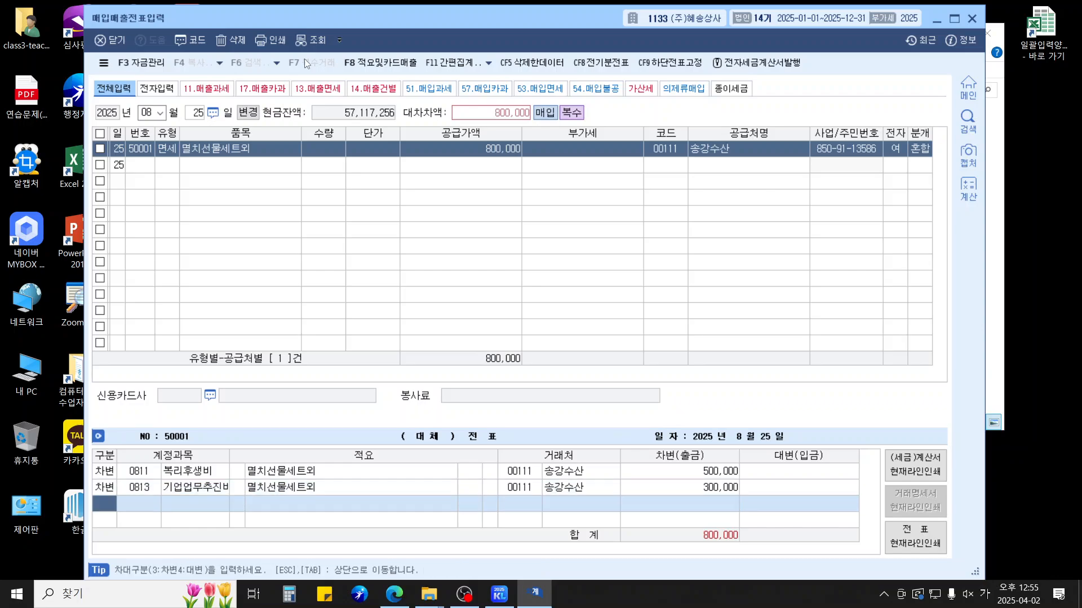
Credit 보통예금 (0103) for 800,000 and close the August 25 voucher
{"action": "type", "text": "103"}
{"action": "key", "text": "Return"}
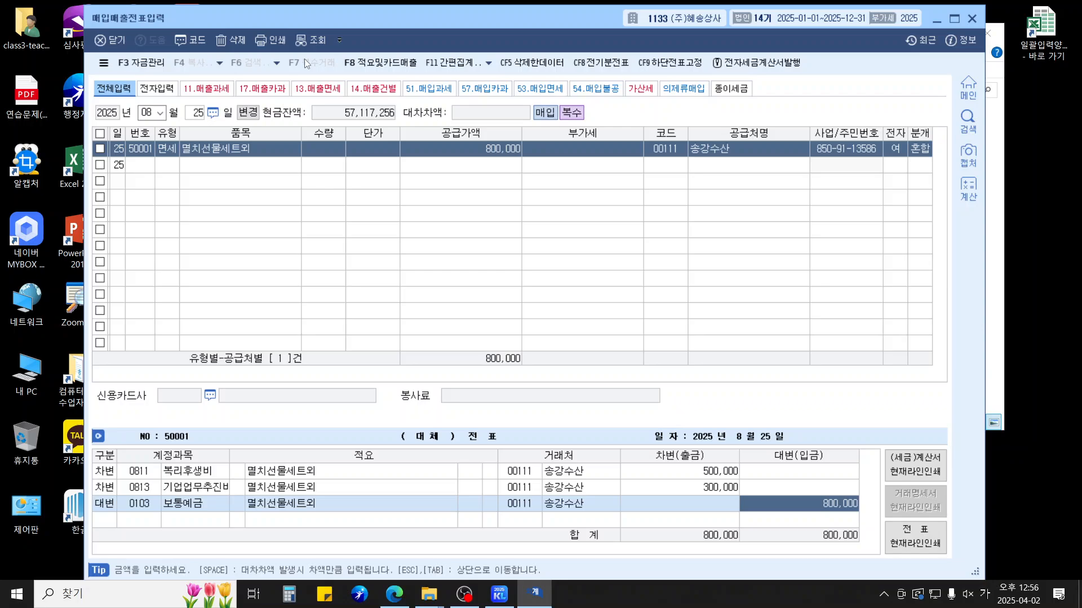
{"action": "key", "text": "Escape"}
{"action": "key", "text": "Escape"}
{"action": "key", "text": "Escape"}
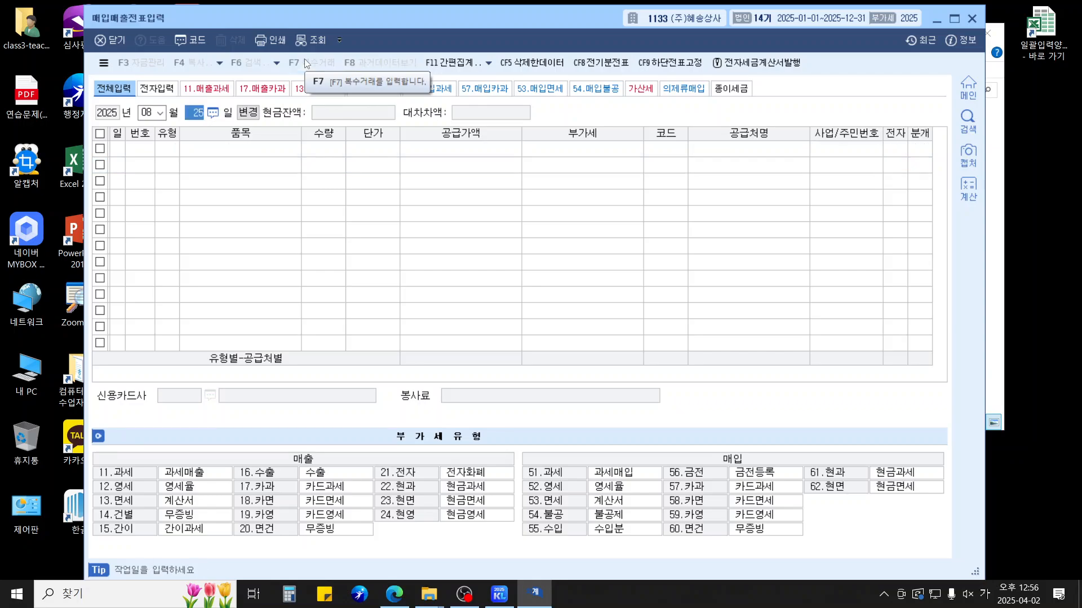
Start an October 16 voucher of type 불공 (54) for 노트북 with a supply value of 2,100,000 and 210,000 VAT
{"action": "type", "text": "1016"}
{"action": "key", "text": "Return"}
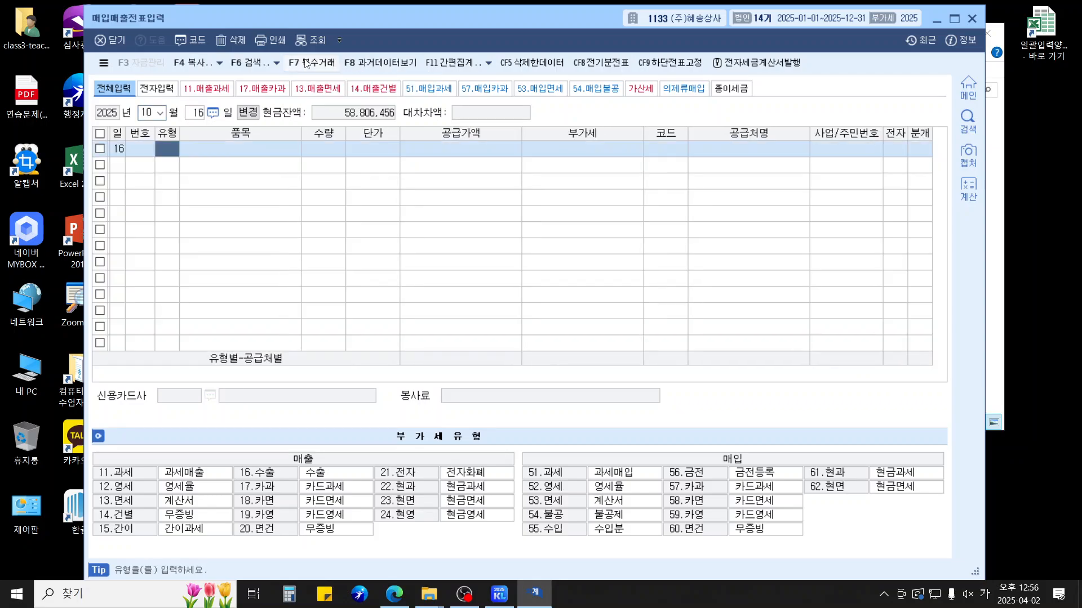
{"action": "type", "text": "54"}
{"action": "key", "text": "Return"}
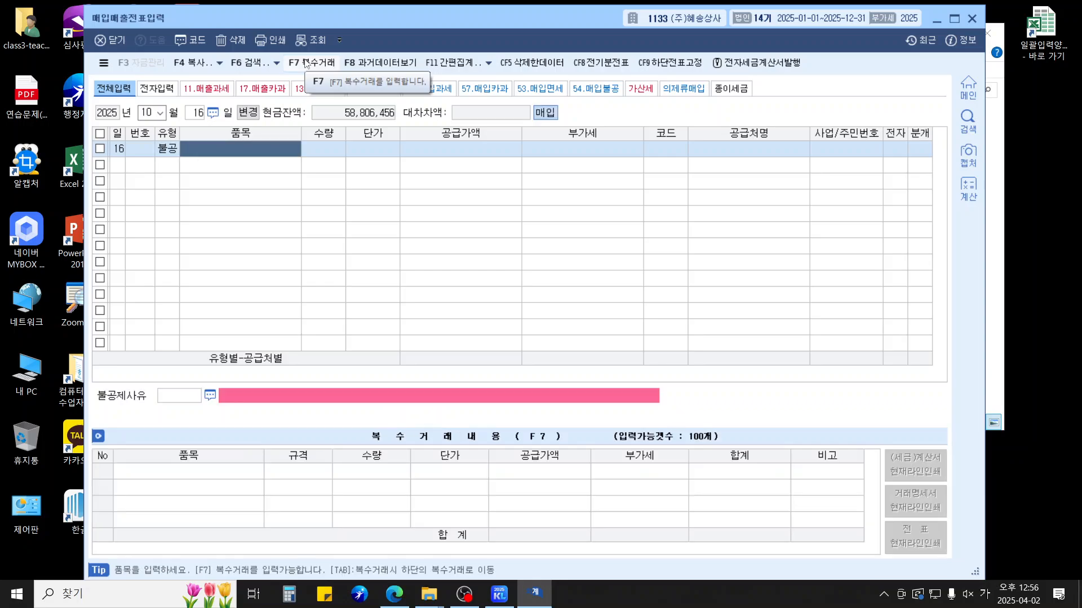
{"action": "type", "text": "노트북"}
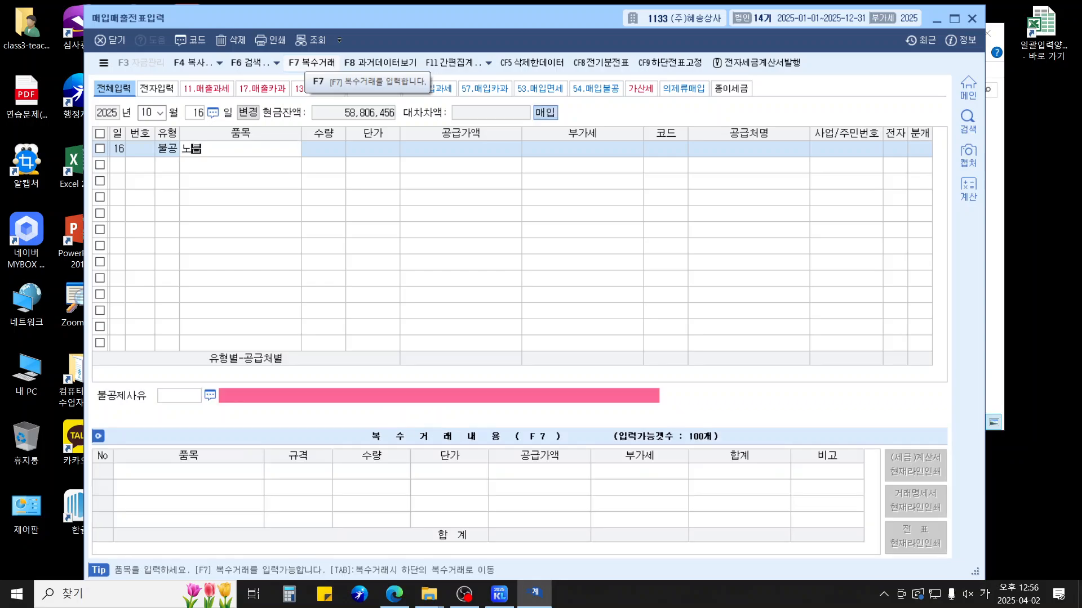
{"action": "key", "text": "Return"}
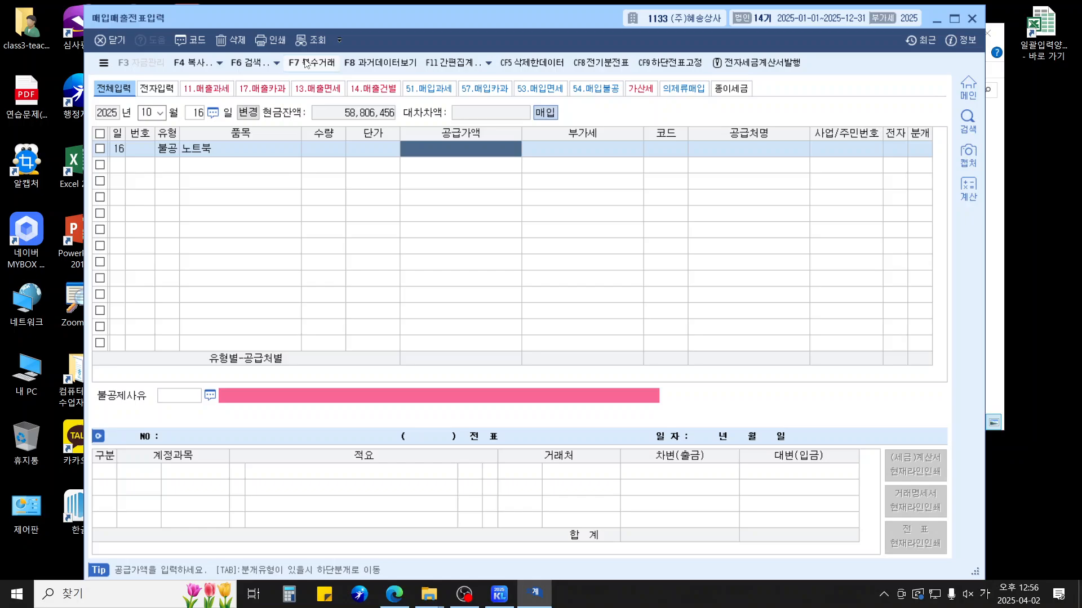
{"action": "type", "text": "2100000"}
{"action": "key", "text": "Return"}
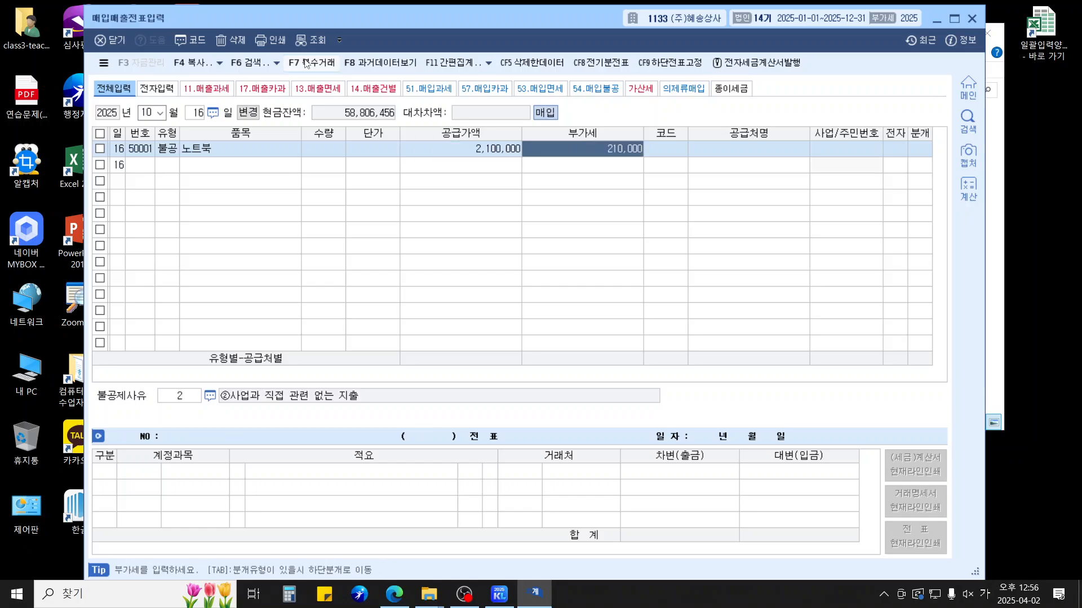
{"action": "key", "text": "Return"}
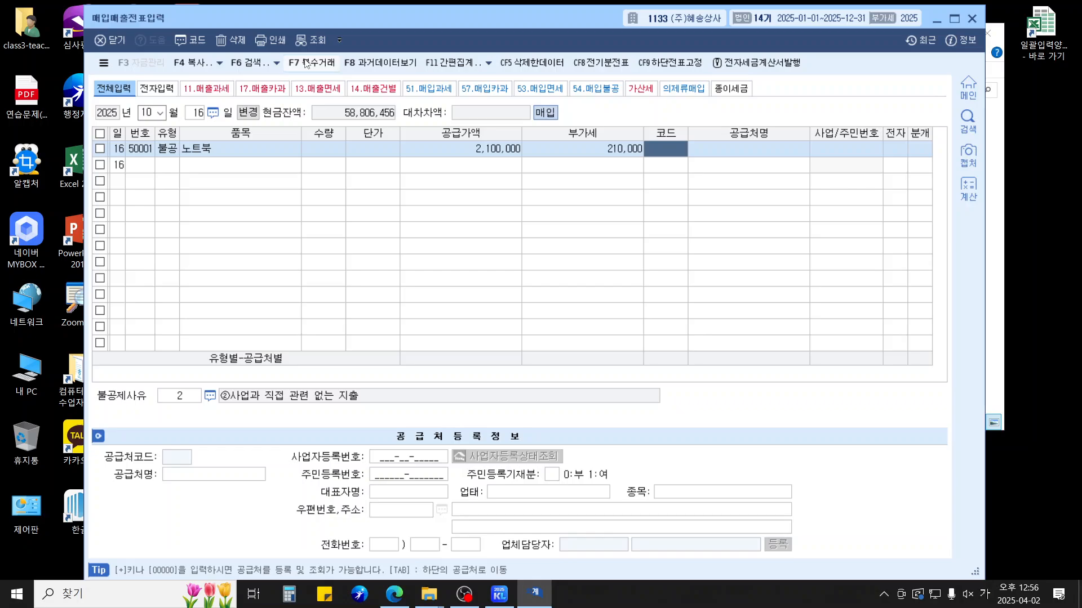
Assign 상해전자(주) as the 노트북 supplier, mark the invoice as electronic (여), and accept non-deductible reason 2 (사업과 직접 관련 없는 지출)
{"action": "type", "text": "00137"}
{"action": "key", "text": "Return"}
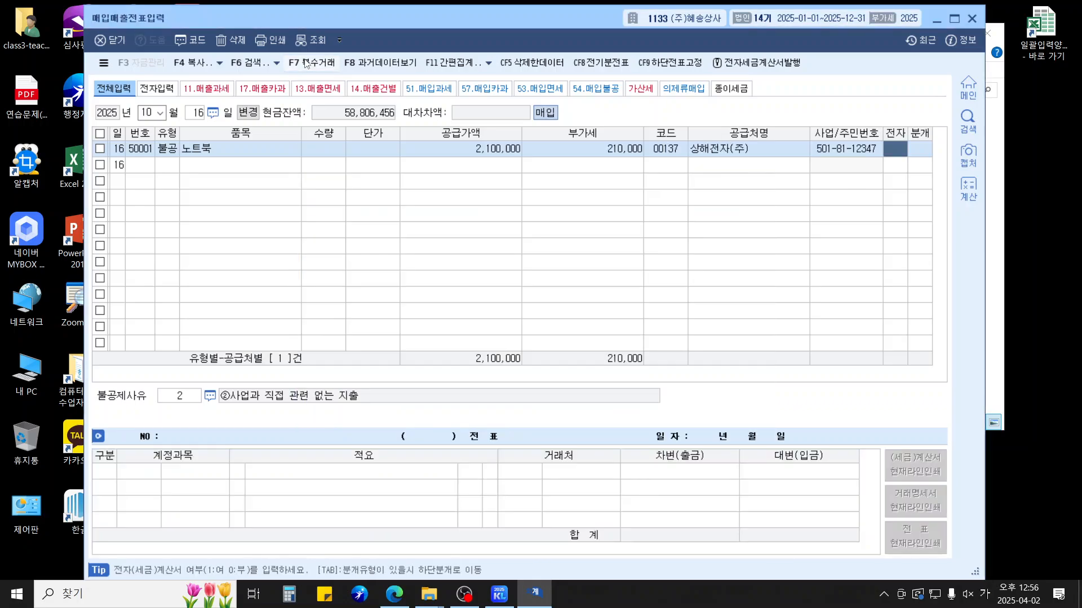
{"action": "type", "text": "1"}
{"action": "key", "text": "Return"}
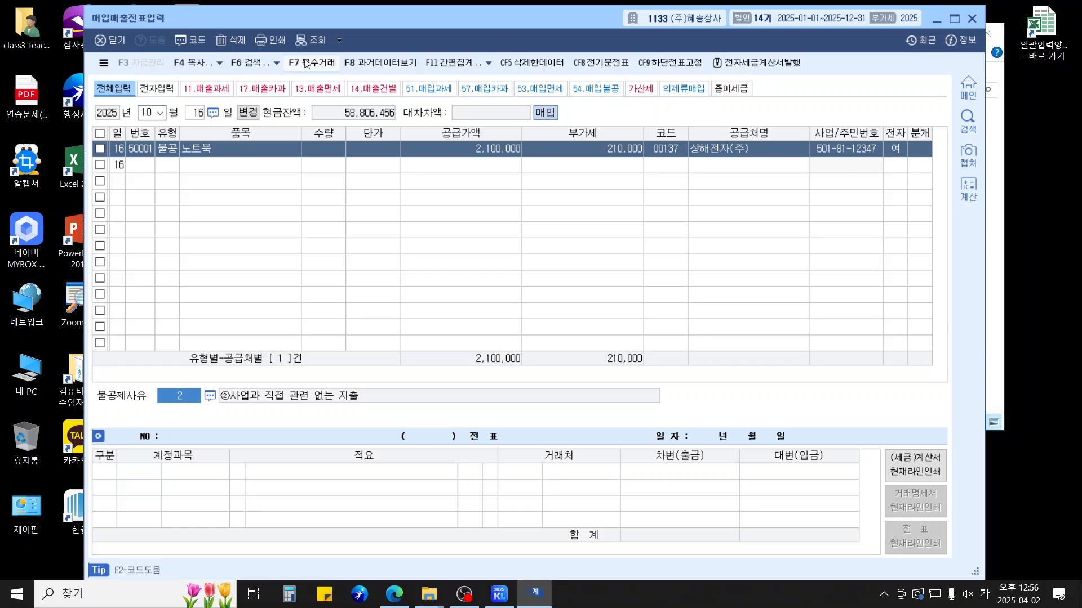
{"action": "key", "text": "Return"}
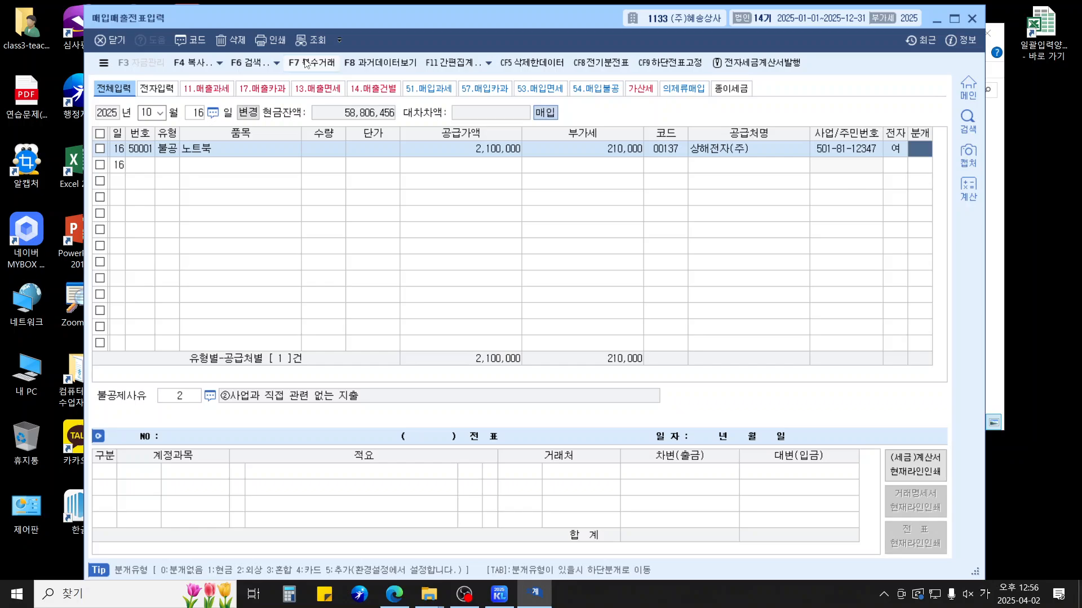
Set the 노트북 purchase's journal type to 혼합 and replace the 원재료 debit account with 가지급금 (0134)
{"action": "type", "text": "3"}
{"action": "key", "text": "Return"}
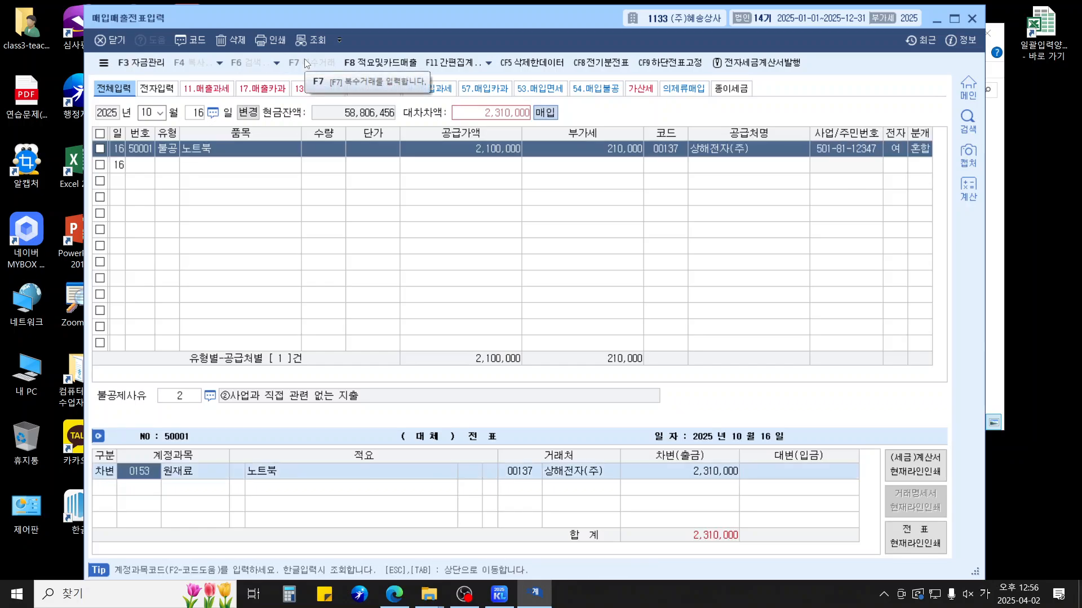
{"action": "type", "text": "134"}
{"action": "key", "text": "Return"}
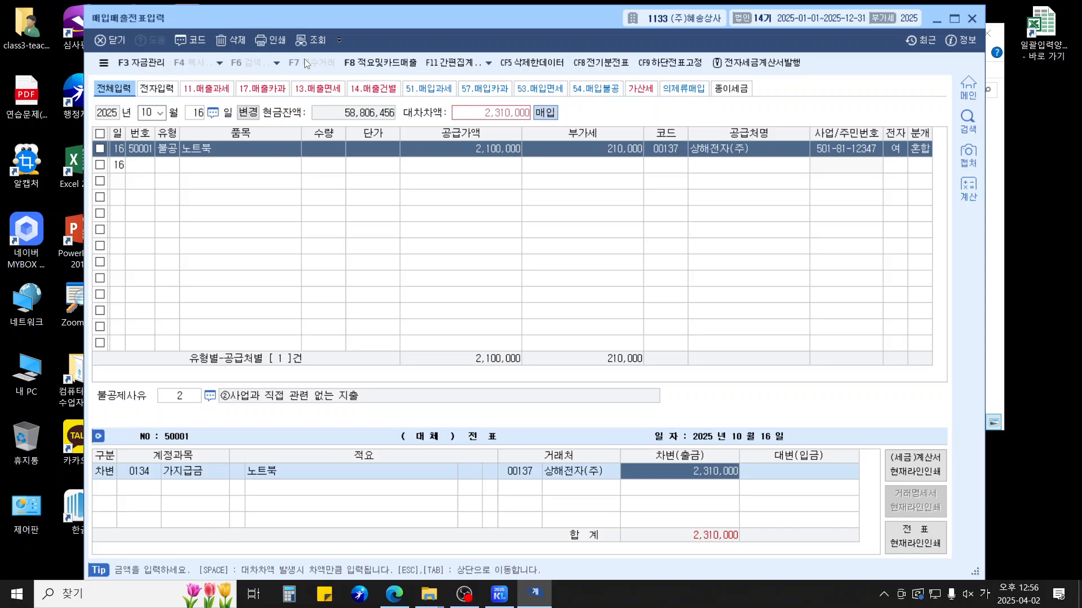
Replace the counterparty on the 가지급금 debit line with the individual who received the laptop, keeping the amount at 2,310,000
{"action": "left_click", "coordinate": [513, 475]}
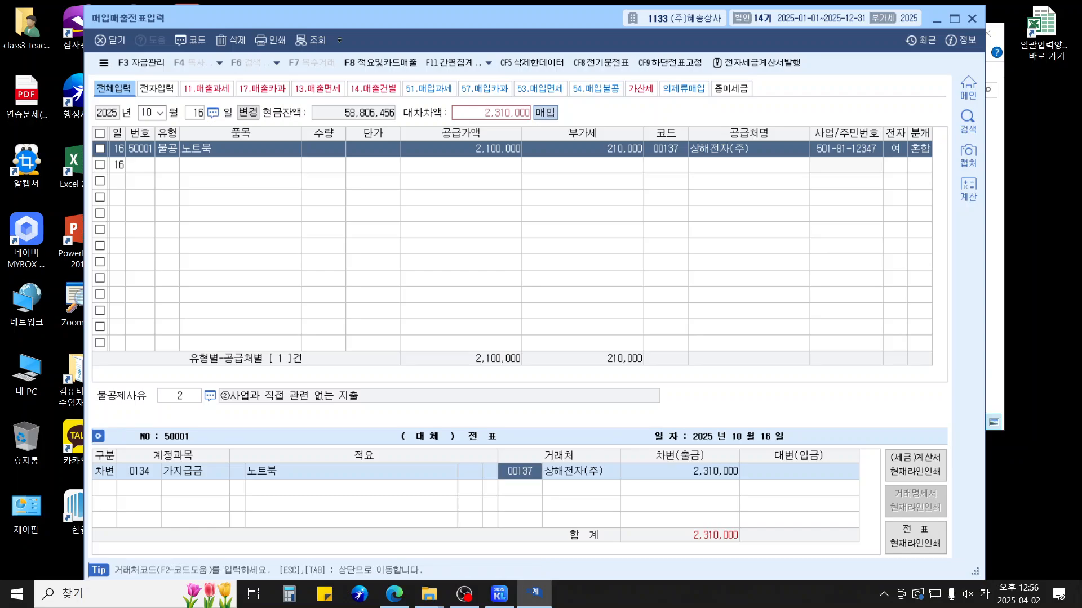
{"action": "key", "text": "Delete"}
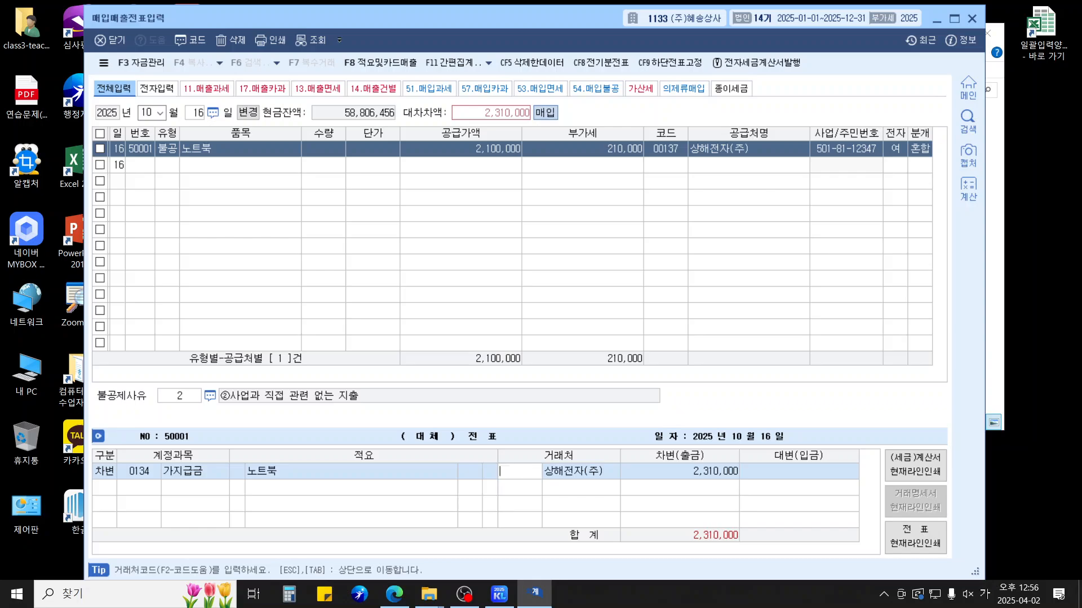
{"action": "type", "text": "황동"}
{"action": "key", "text": "Return"}
{"action": "key", "text": "Return"}
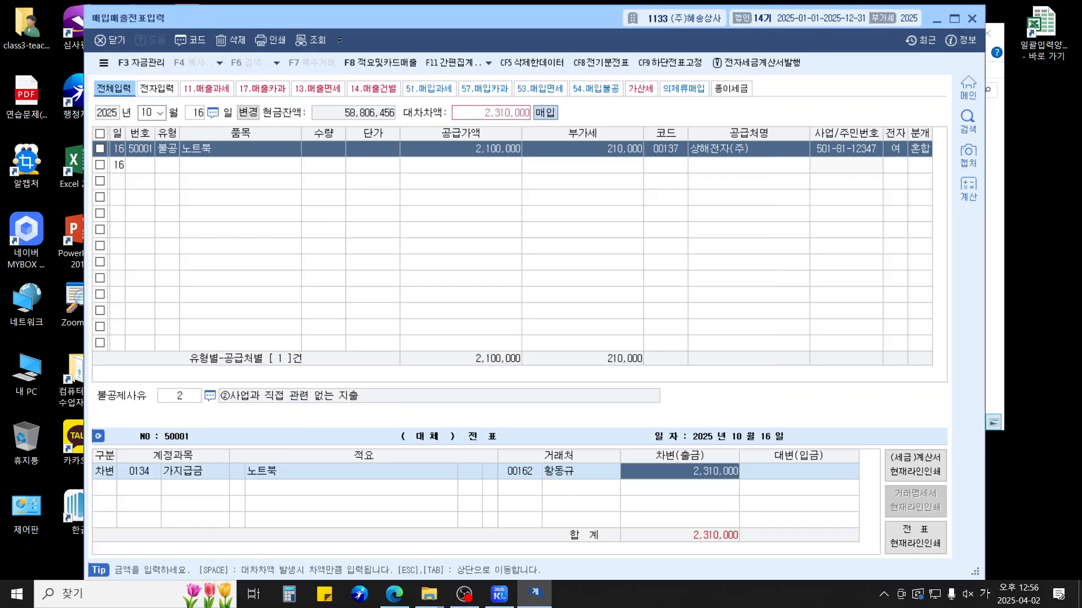
{"action": "key", "text": "Return"}
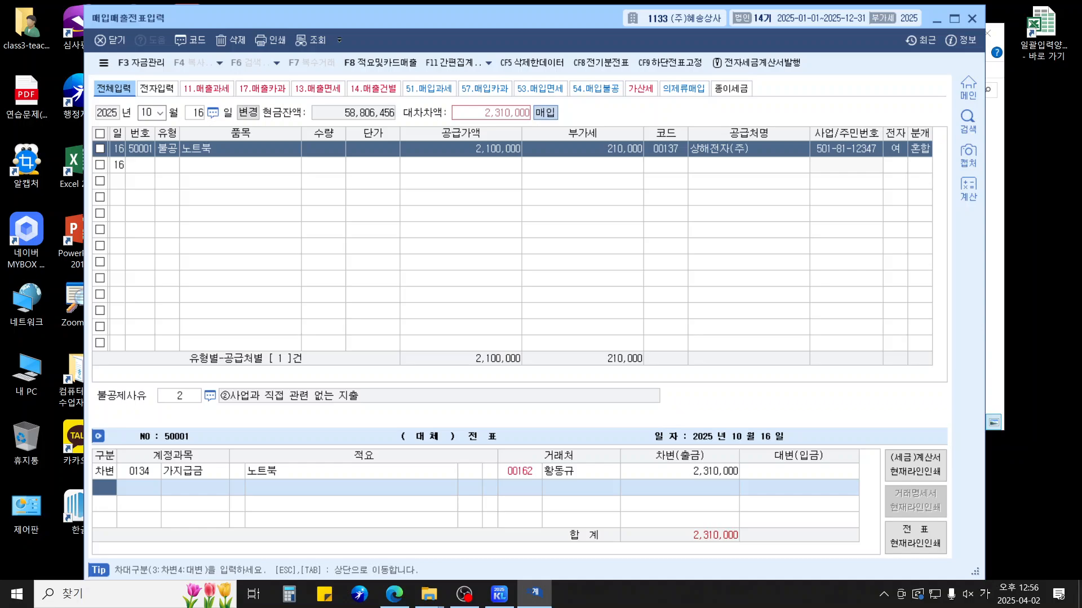
Credit 미지급금 (0253) to 상해전자(주) for 2,310,000 and close the October 16 journal entry
{"action": "type", "text": "4"}
{"action": "key", "text": "Return"}
{"action": "type", "text": "253"}
{"action": "key", "text": "Return"}
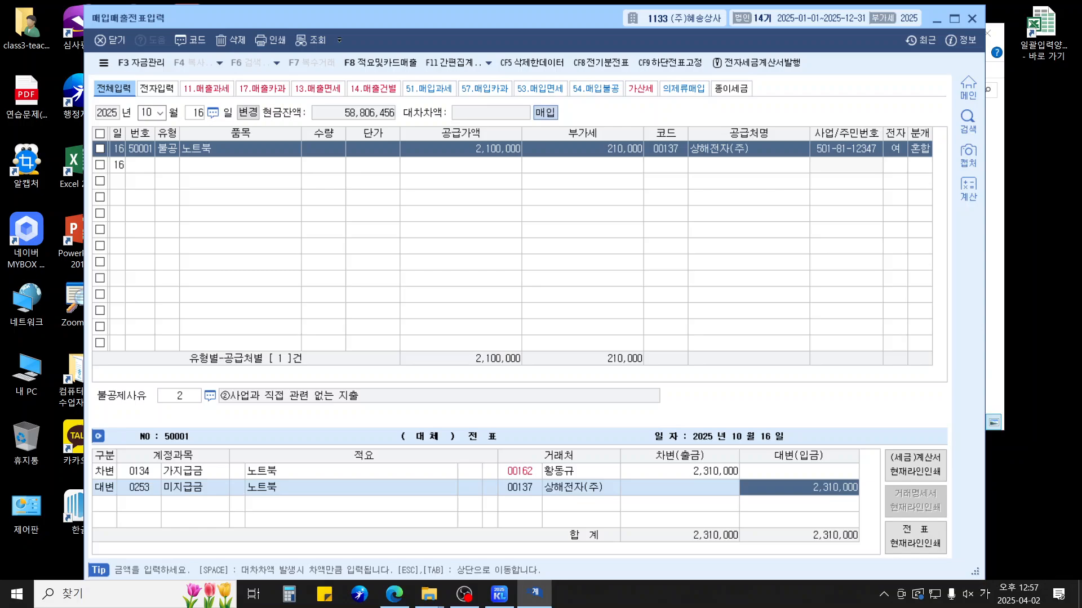
{"action": "key", "text": "Return"}
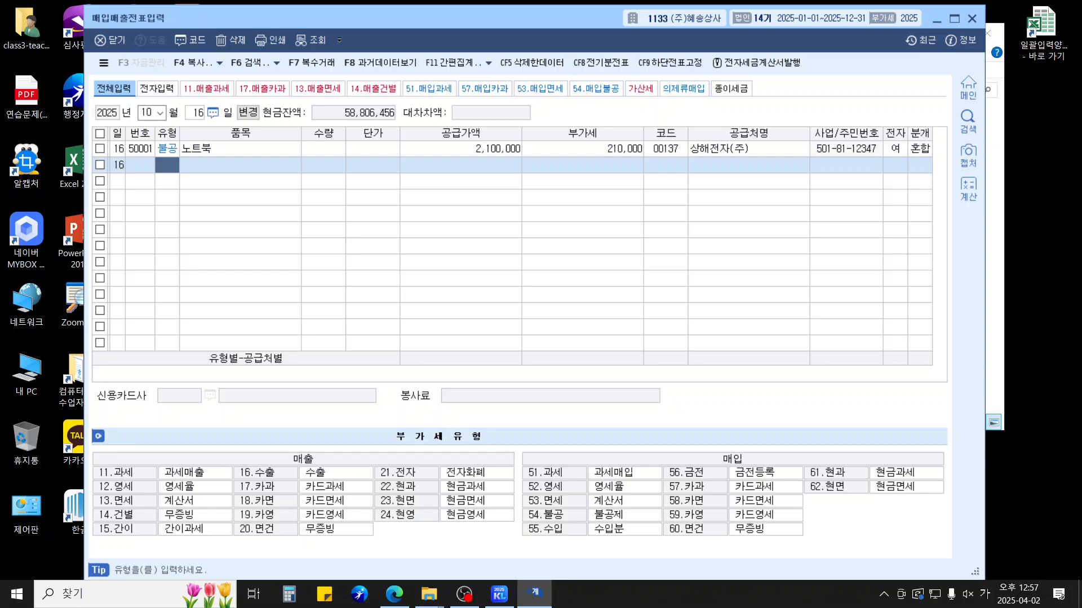
Change the voucher entry date to November 4
{"action": "key", "text": "Escape"}
{"action": "key", "text": "Escape"}
{"action": "type", "text": "11"}
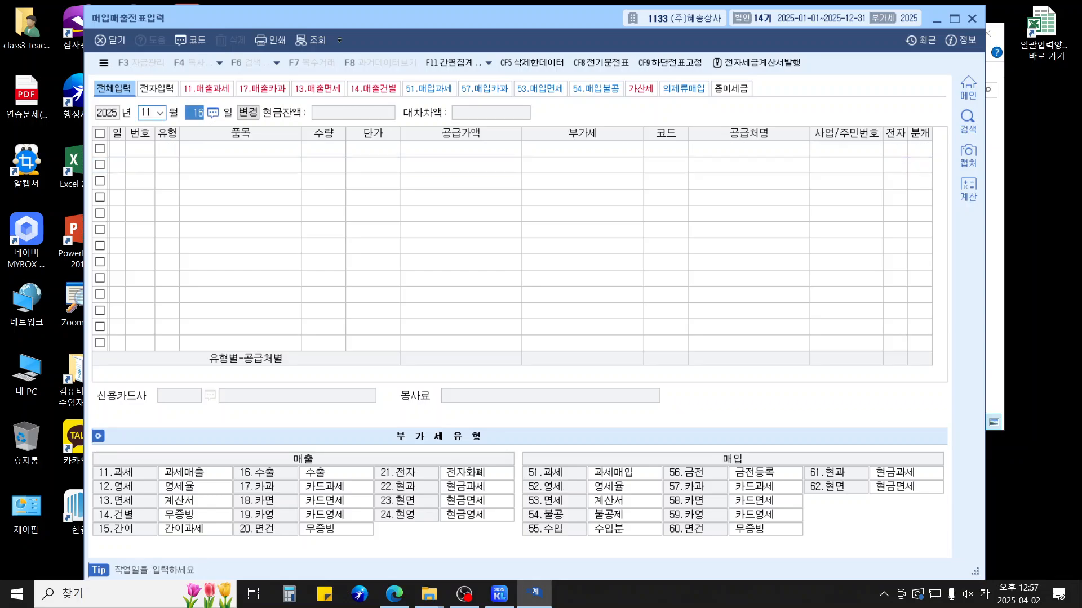
{"action": "type", "text": "4"}
{"action": "key", "text": "Return"}
{"action": "key", "text": "Return"}
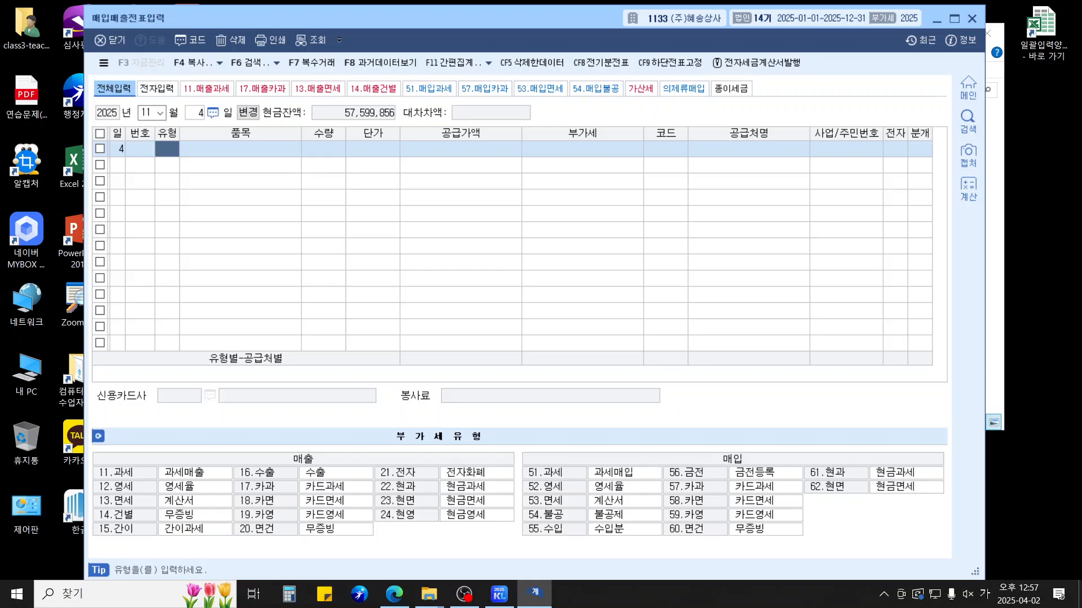
Enter a 카과 (17) sale of 제품 with a VAT-inclusive total of 770,000
{"action": "type", "text": "17"}
{"action": "key", "text": "Return"}
{"action": "type", "text": "제품"}
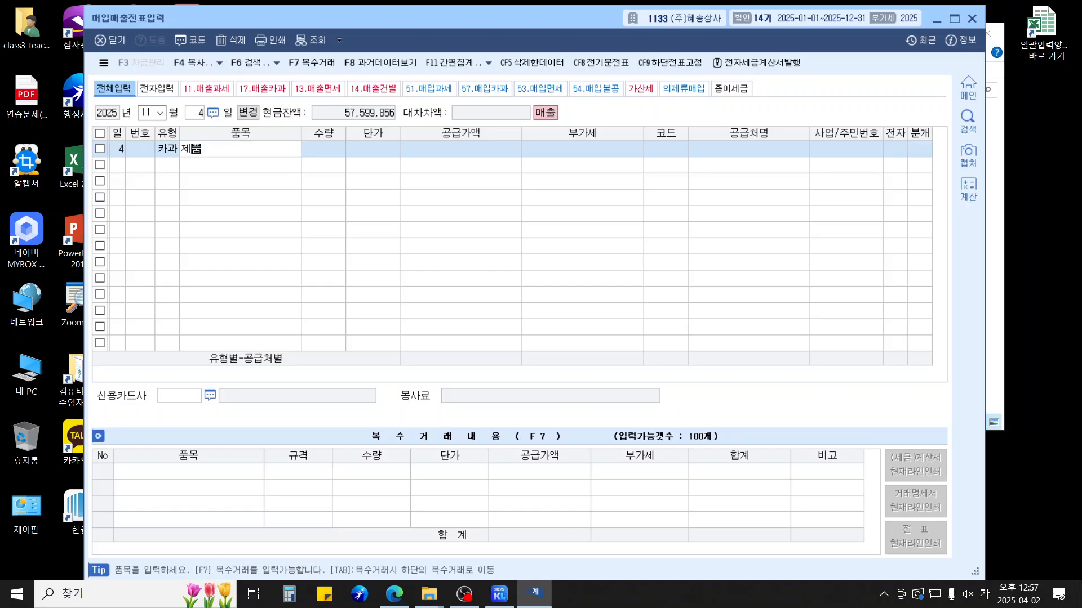
{"action": "key", "text": "Return"}
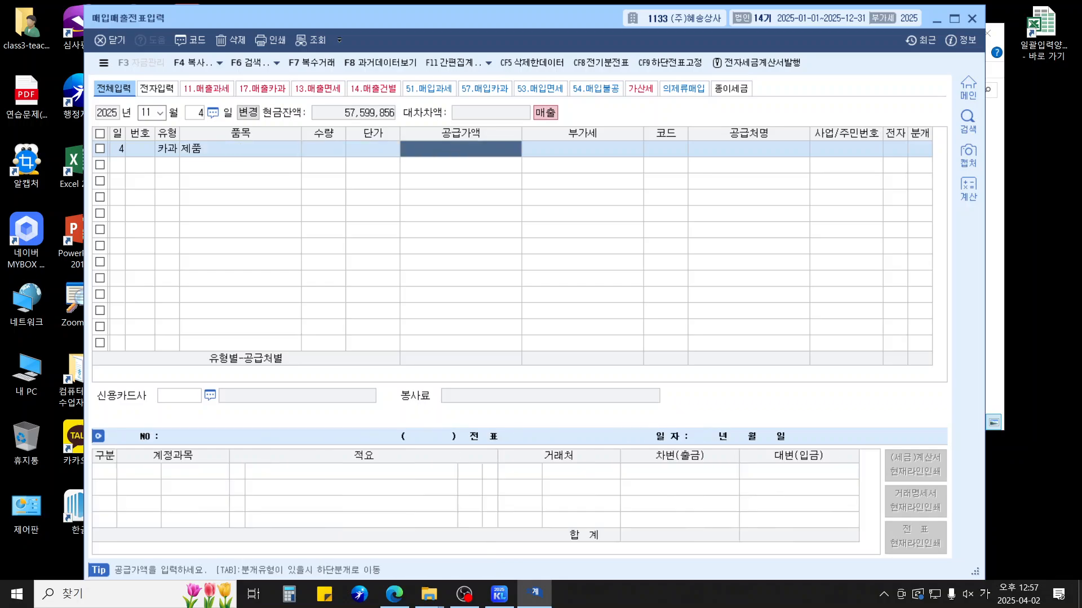
{"action": "type", "text": "7700000"}
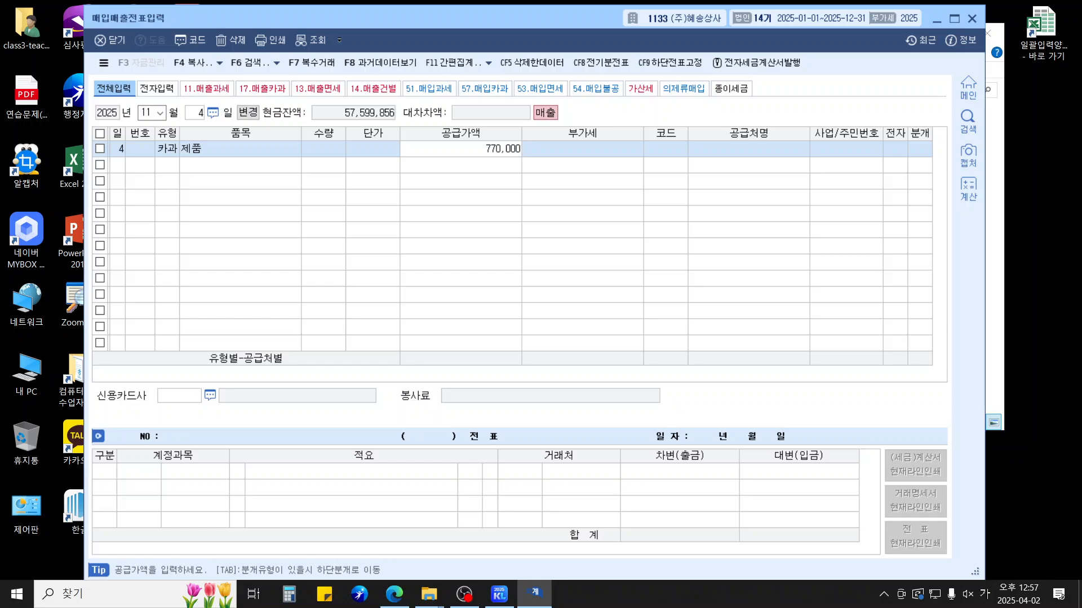
{"action": "key", "text": "Return"}
{"action": "key", "text": "Return"}
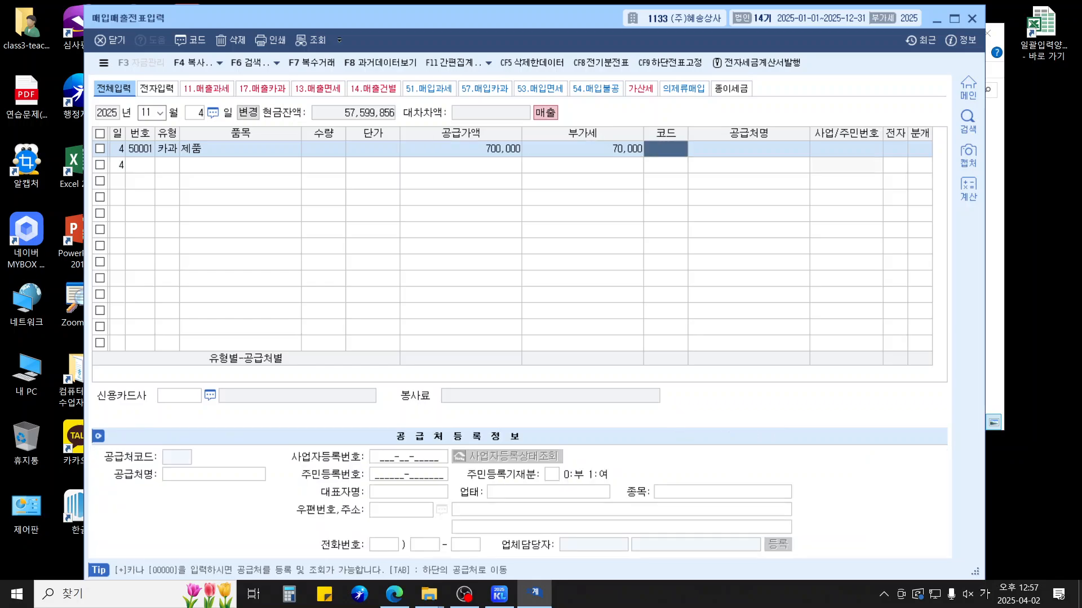
{"action": "type", "text": "김은"}
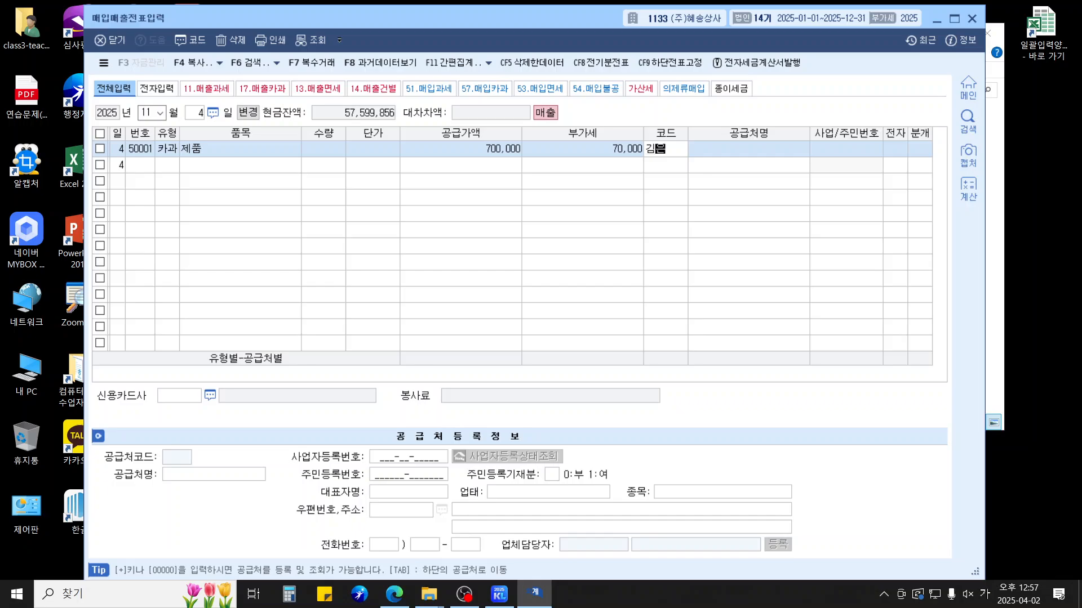
{"action": "key", "text": "Return"}
{"action": "key", "text": "Return"}
{"action": "key", "text": "Left"}
{"action": "key", "text": "Left"}
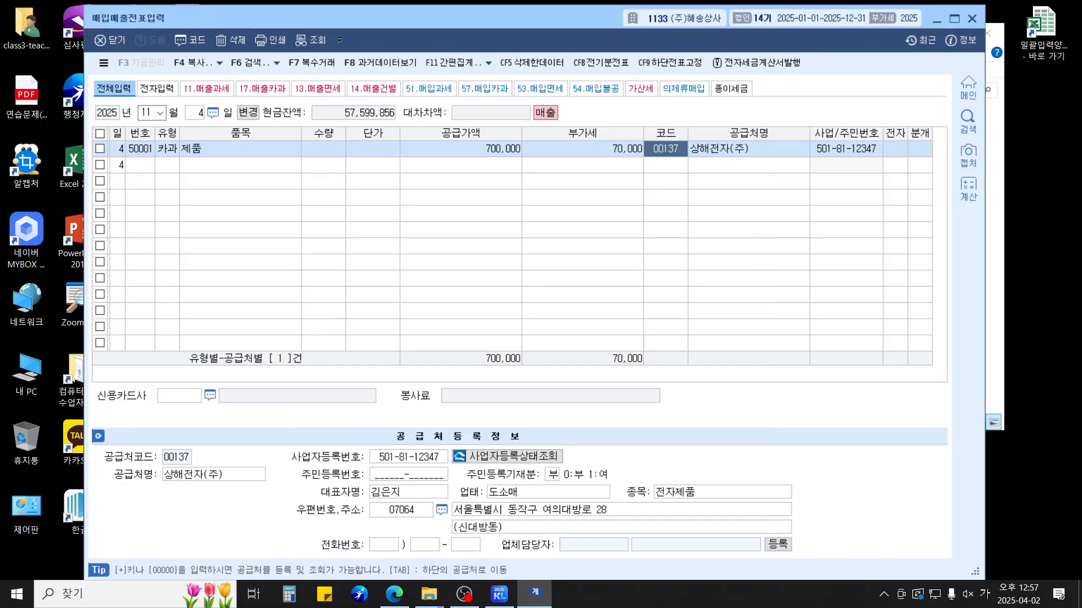
Search the business partners by the individual customer's name and assign that customer, not 상해전자(주), to the 제품 sale
{"action": "type", "text": "김은"}
{"action": "key", "text": "Return"}
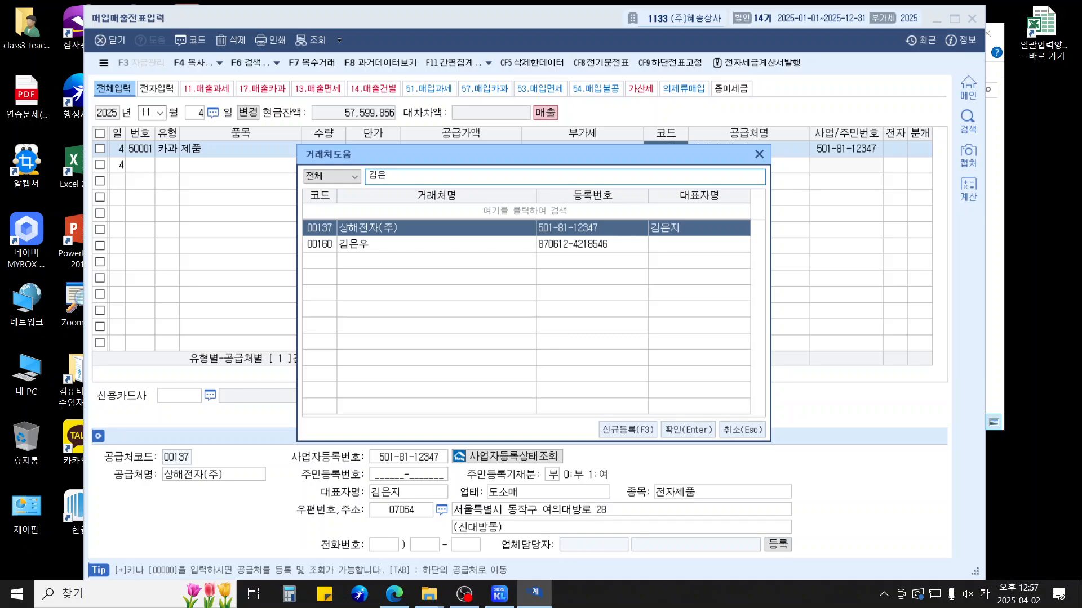
{"action": "key", "text": "Down"}
{"action": "key", "text": "Return"}
{"action": "key", "text": "Return"}
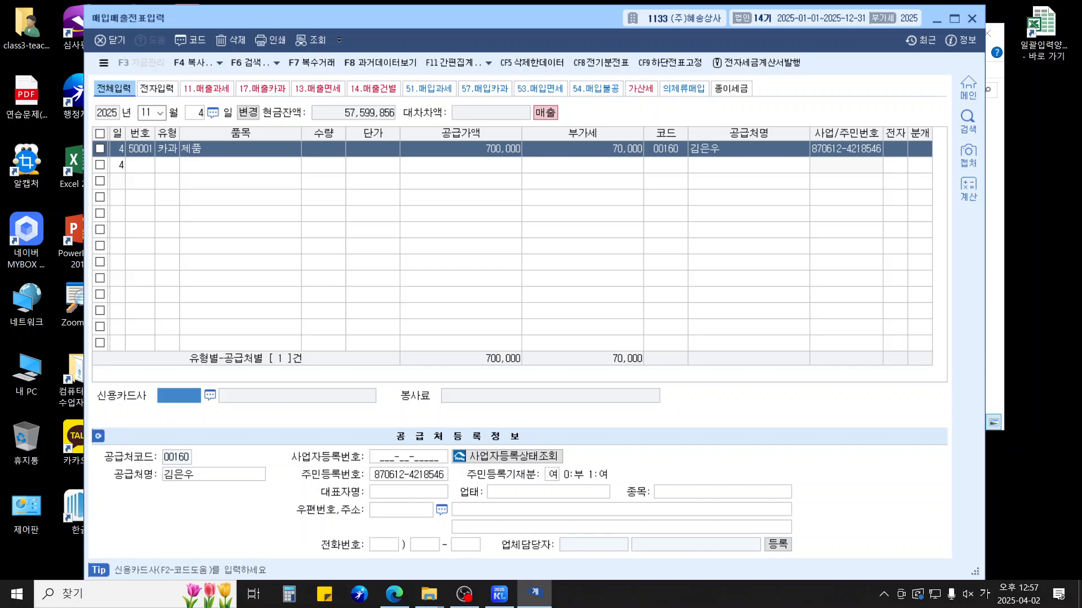
Select 신한카드 as the sale's credit card company, set the journal type to 카드, and accept the generated journal lines
{"action": "key", "text": "F2"}
{"action": "key", "text": "Return"}
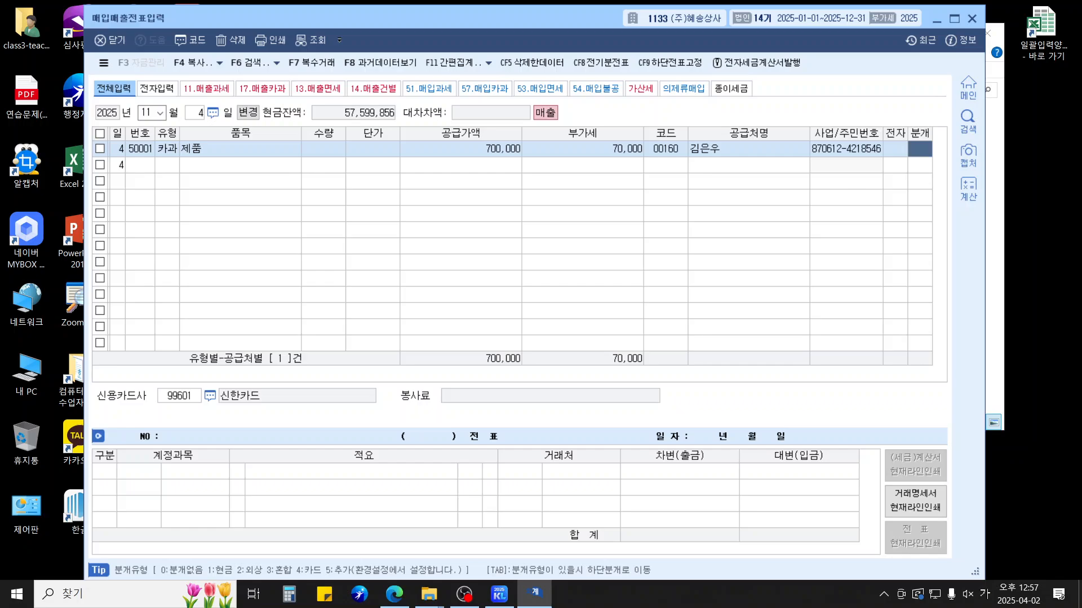
{"action": "type", "text": "4"}
{"action": "key", "text": "Return"}
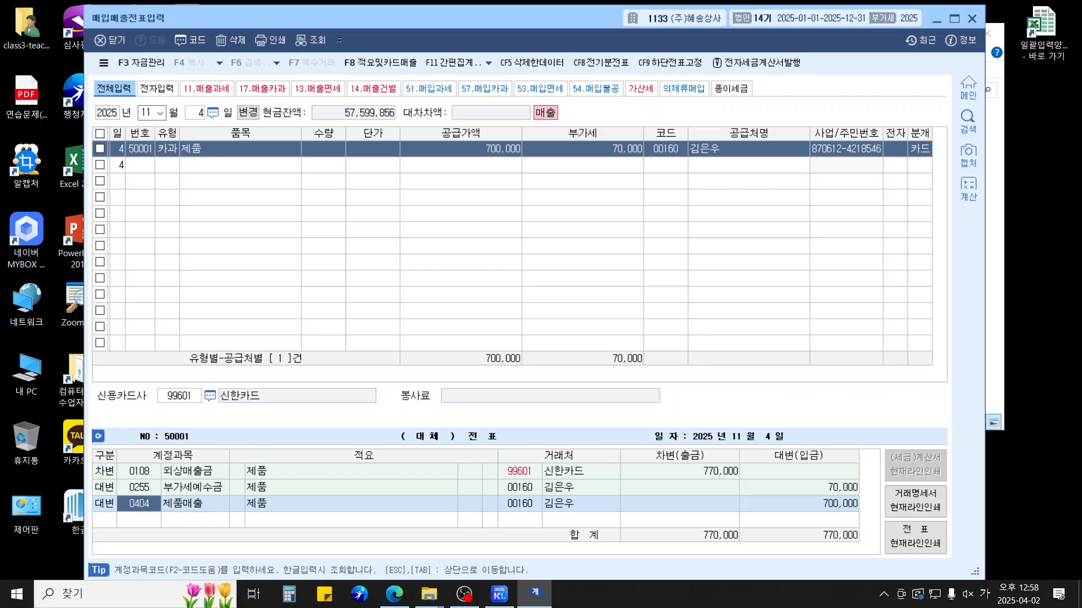
{"action": "key", "text": "Return"}
{"action": "key", "text": "Return"}
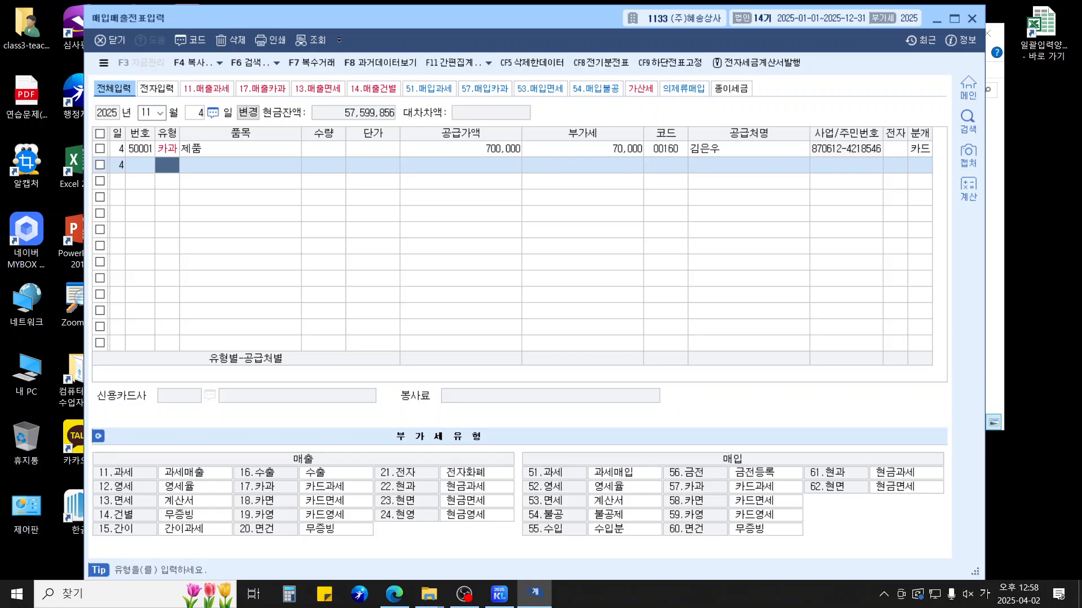
Change the voucher entry date to December 4
{"action": "key", "text": "Escape"}
{"action": "key", "text": "Escape"}
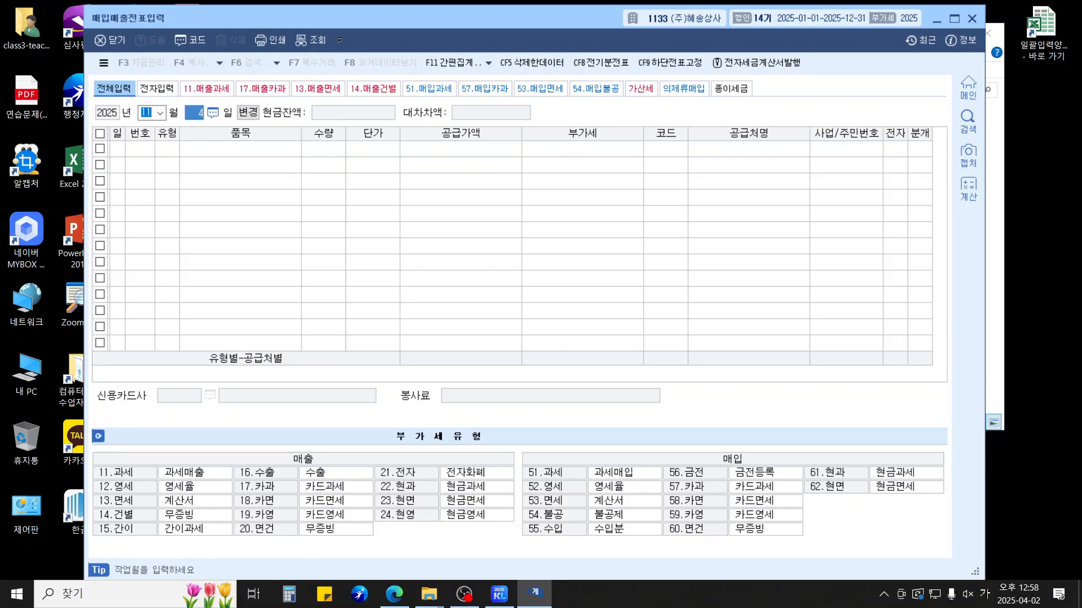
{"action": "type", "text": "12"}
{"action": "key", "text": "Return"}
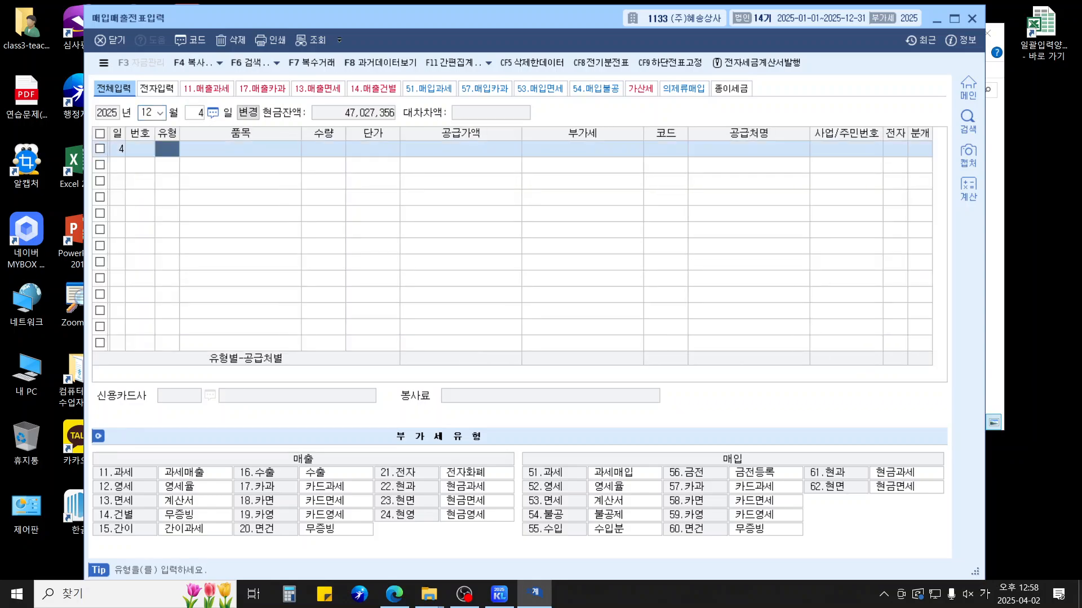
Enter a 카과 (57) purchase of 수리비 with a VAT-inclusive total of 880,000
{"action": "type", "text": "57"}
{"action": "key", "text": "Return"}
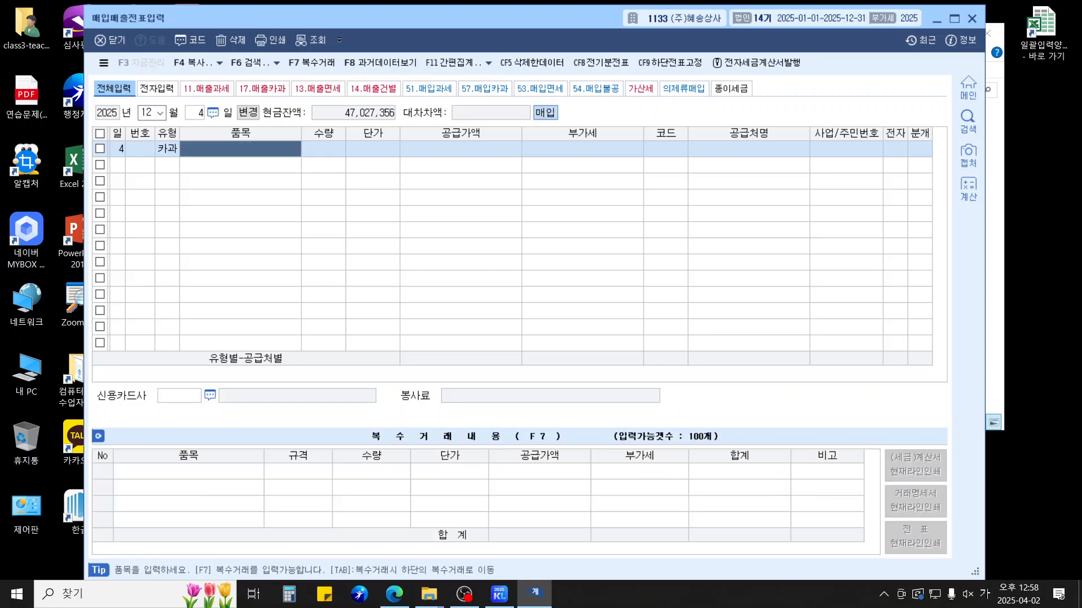
{"action": "type", "text": "수리비"}
{"action": "key", "text": "Return"}
{"action": "key", "text": "Return"}
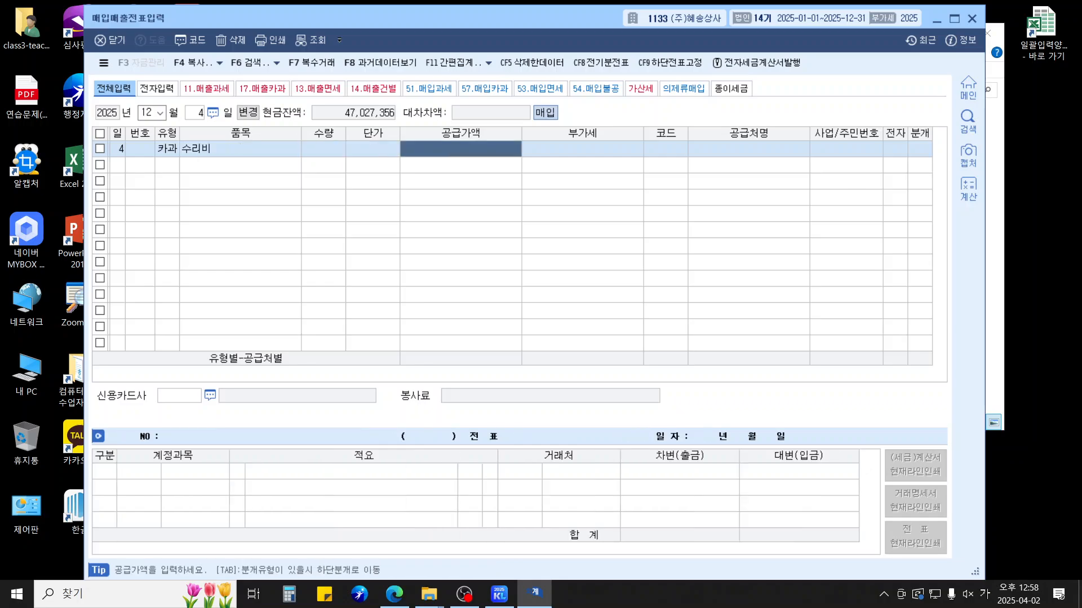
{"action": "type", "text": "8800000"}
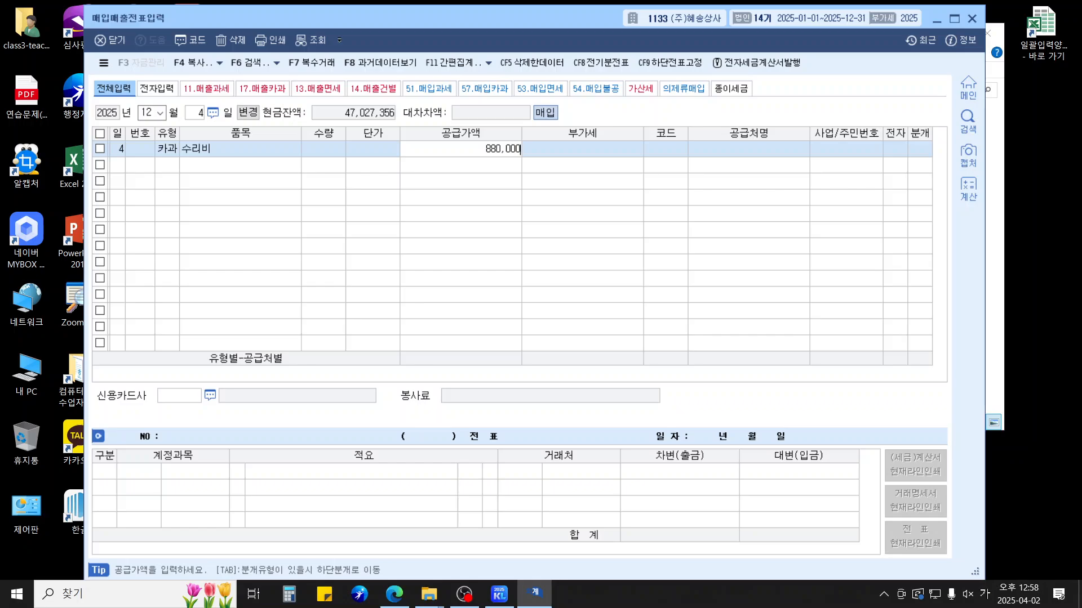
{"action": "key", "text": "Return"}
{"action": "key", "text": "Return"}
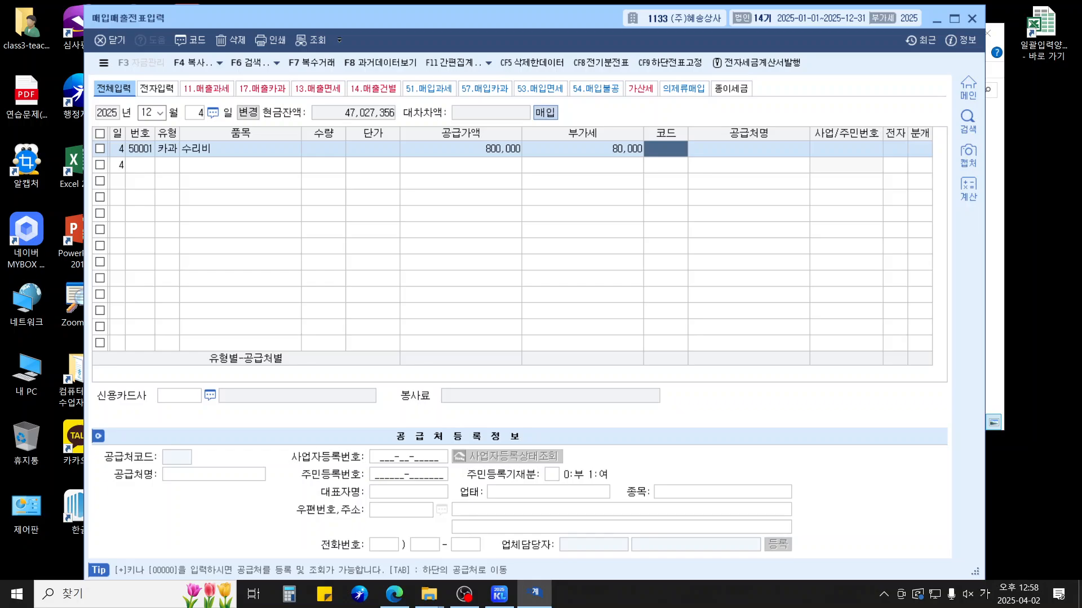
Assign (주)뚝딱수선 as the supplier of the 수리비 purchase and select 하나카드 as its credit card company
{"action": "type", "text": "뚝떡"}
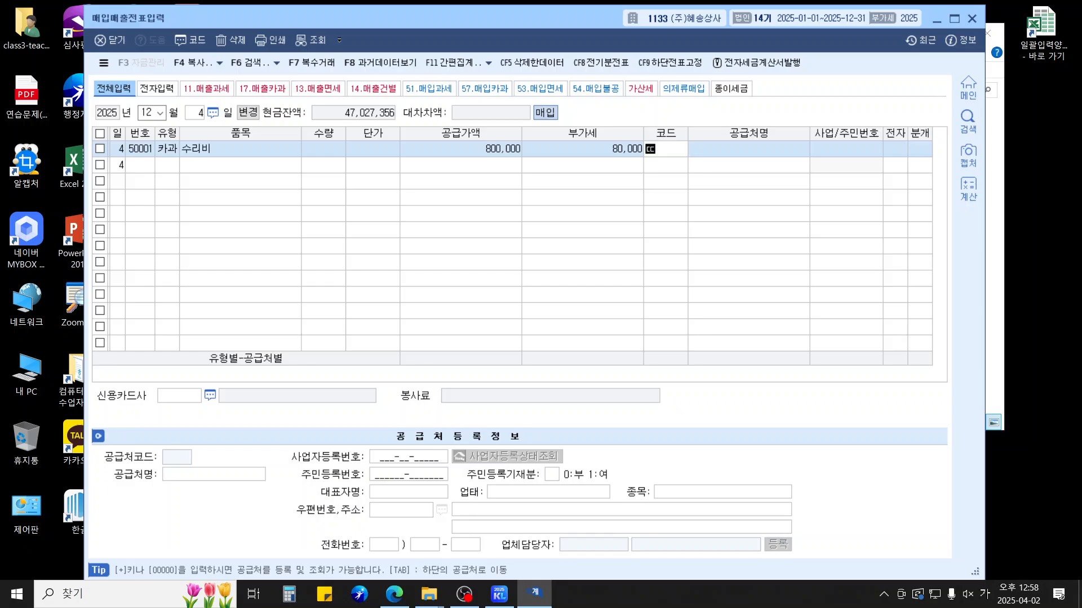
{"action": "key", "text": "Return"}
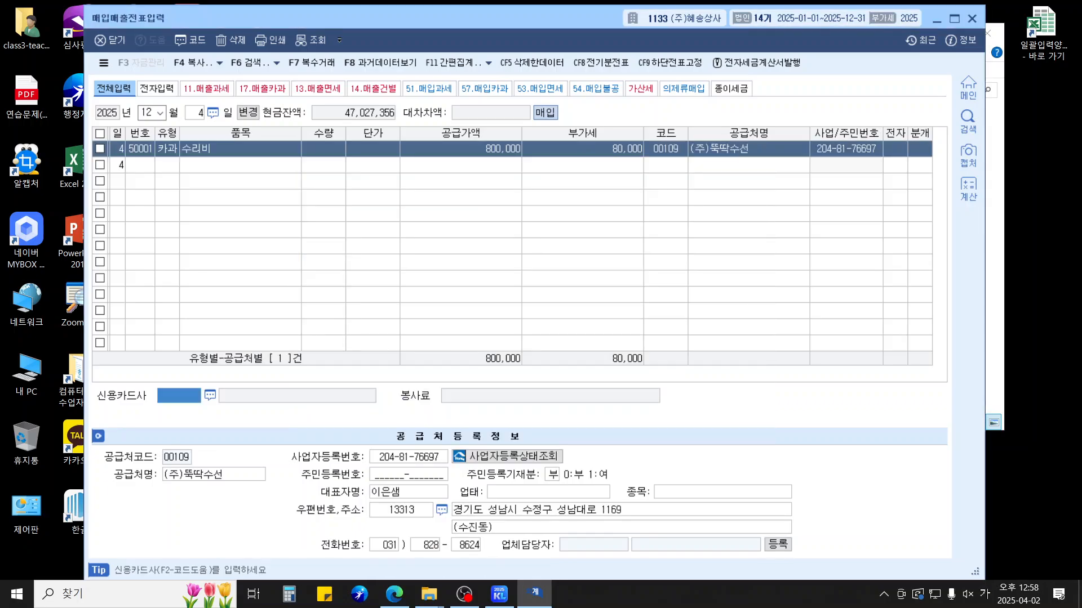
{"action": "key", "text": "F2"}
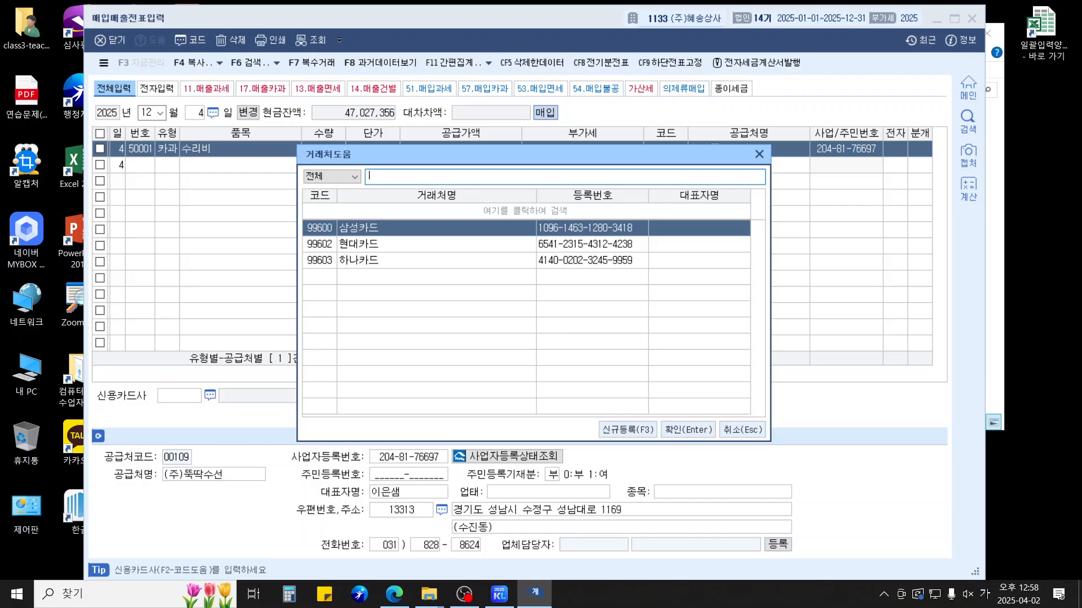
{"action": "key", "text": "Down"}
{"action": "key", "text": "Down"}
{"action": "key", "text": "Return"}
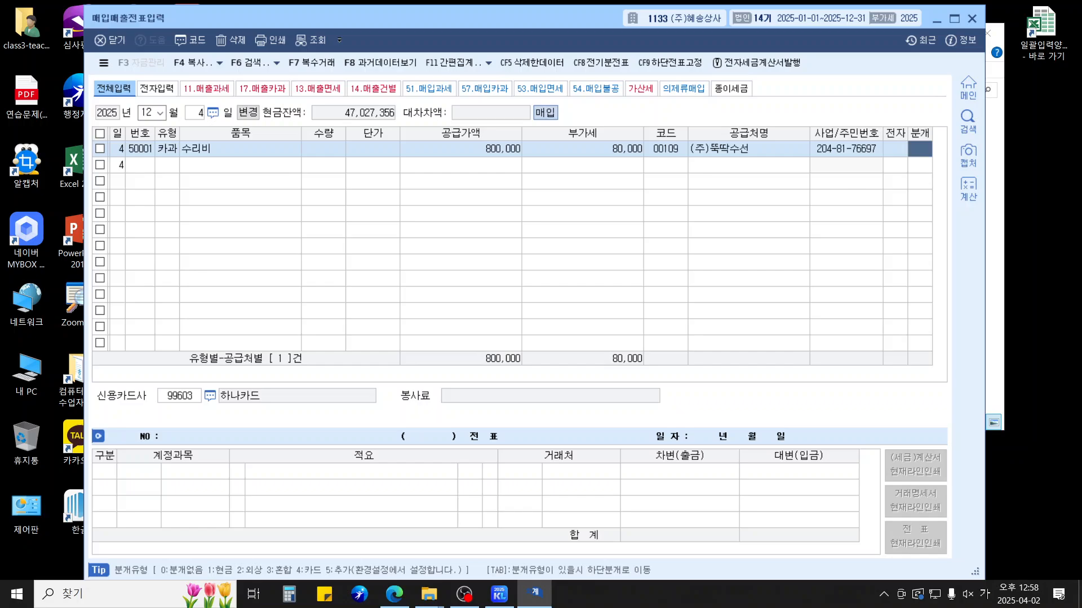
Set the 수리비 purchase's journal type to 카드 and change the 원재료 debit account to 0520 수선비
{"action": "type", "text": "4"}
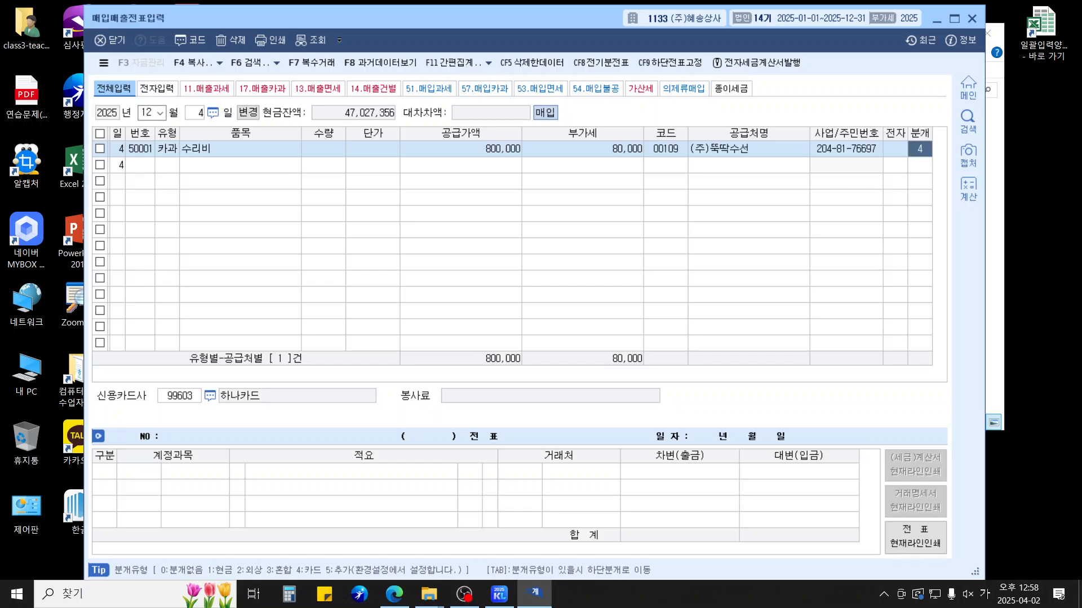
{"action": "key", "text": "Return"}
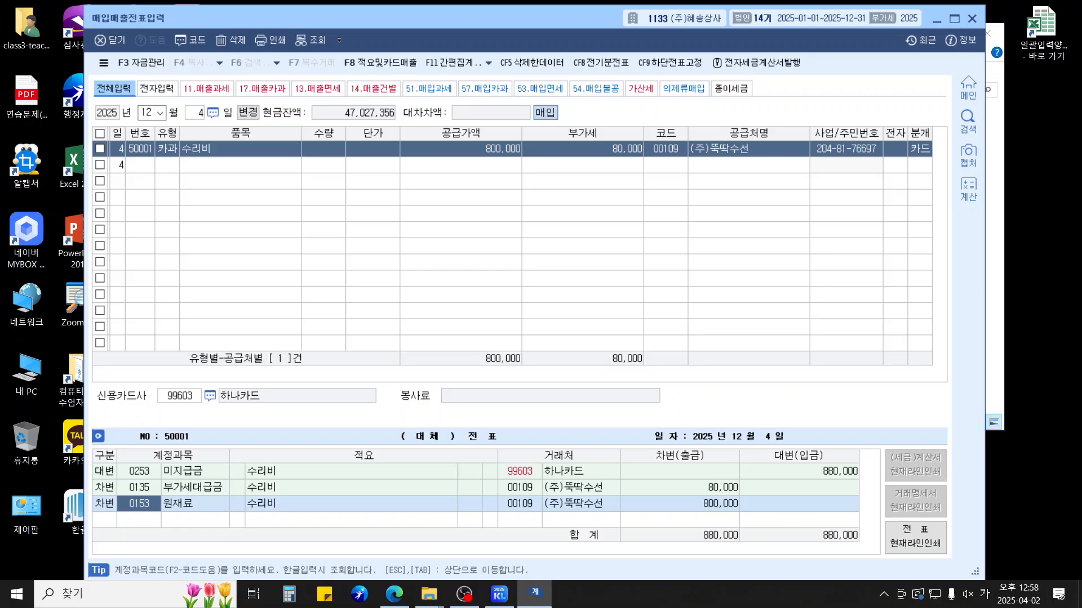
{"action": "type", "text": "0520"}
{"action": "key", "text": "Return"}
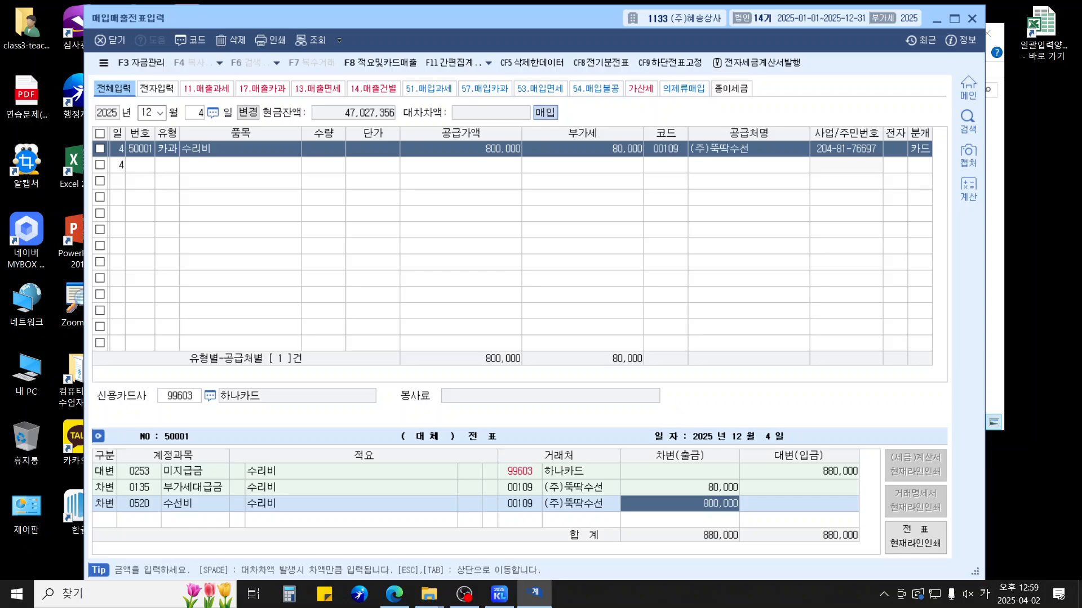
{"action": "key", "text": "Return"}
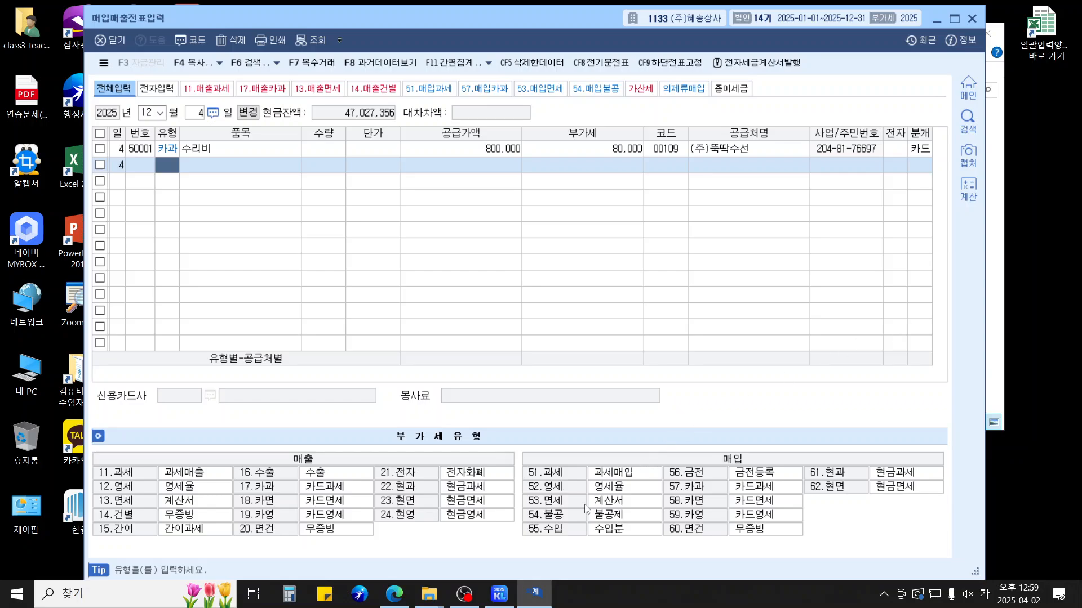
Open 일반전표입력 and set the 장기차입금 credit amount in the September 9 voucher to 3,000,000
{"action": "left_click", "coordinate": [501, 597]}
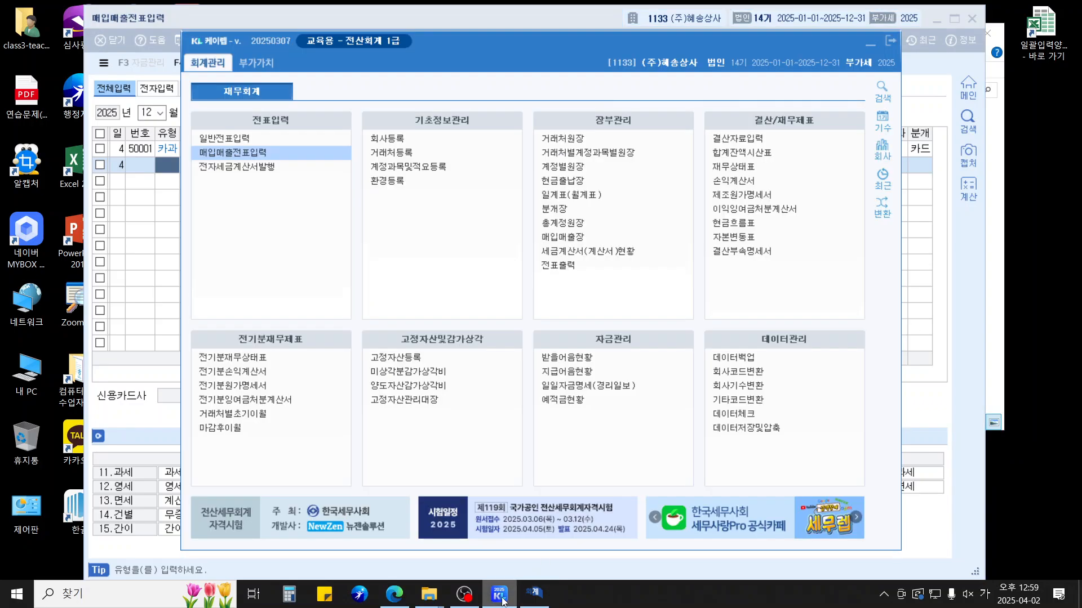
{"action": "left_click", "coordinate": [281, 138]}
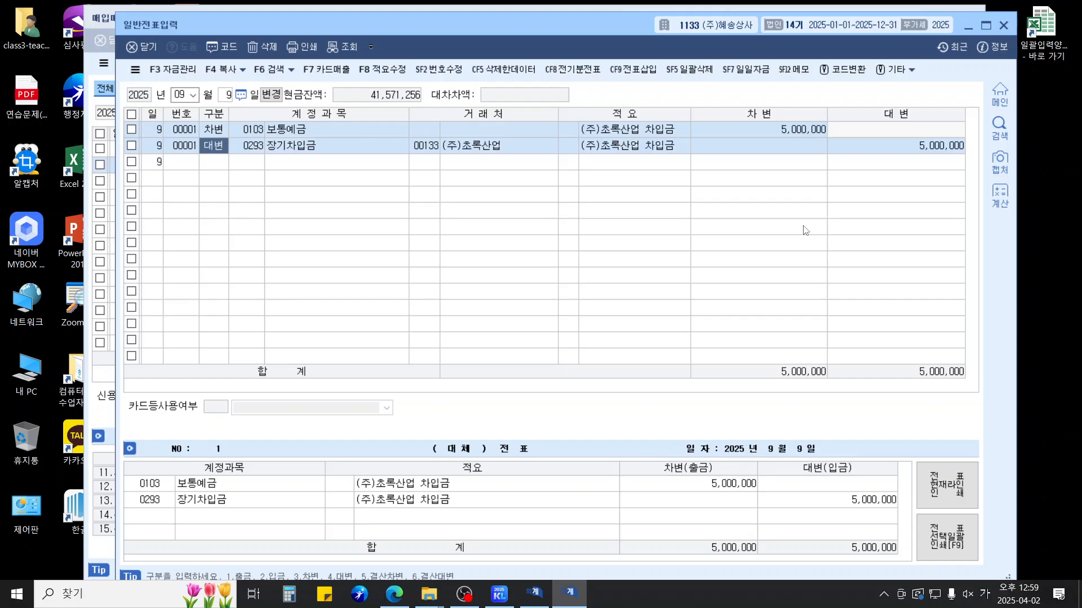
{"action": "key", "text": "Return"}
{"action": "key", "text": "Return"}
{"action": "key", "text": "Return"}
{"action": "key", "text": "Return"}
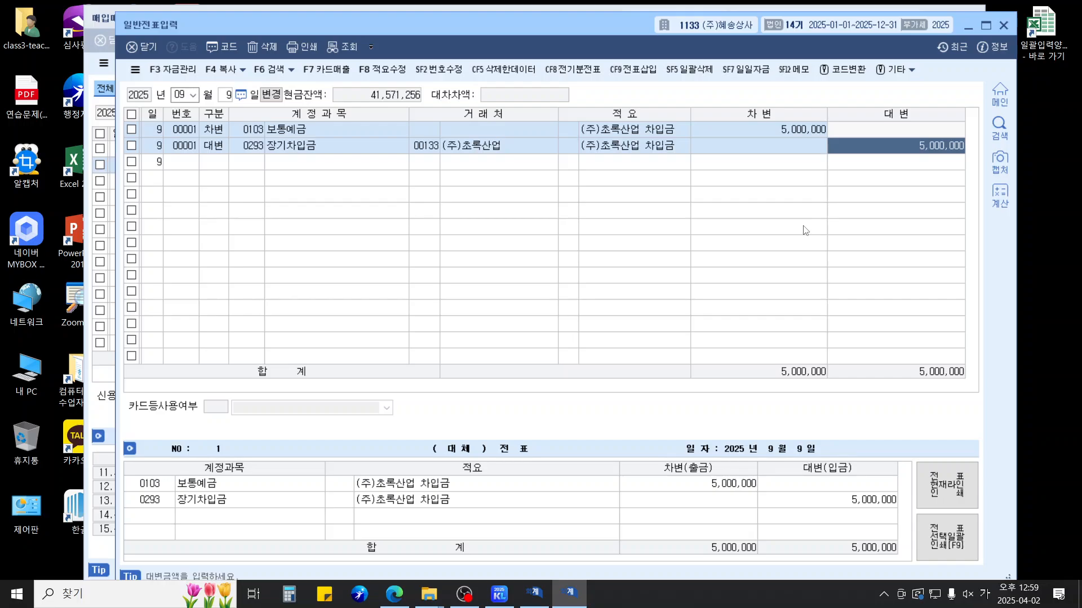
{"action": "type", "text": "3000000"}
{"action": "key", "text": "Return"}
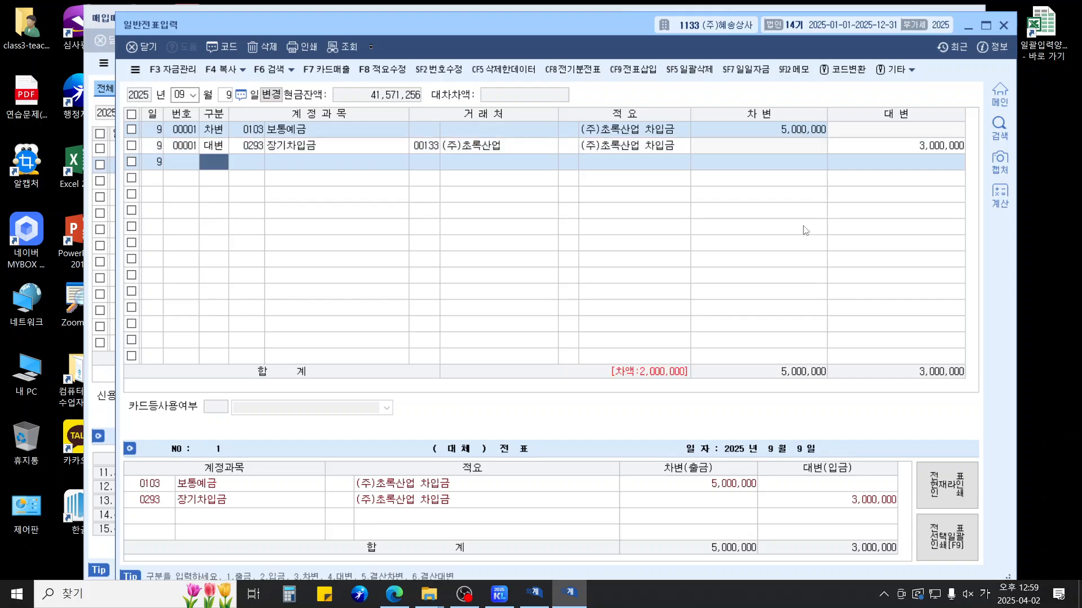
Add a 2,000,000 credit line for 0260 단기차입금 with partner 133 (주)초록산업 to the September 9 voucher
{"action": "type", "text": "4"}
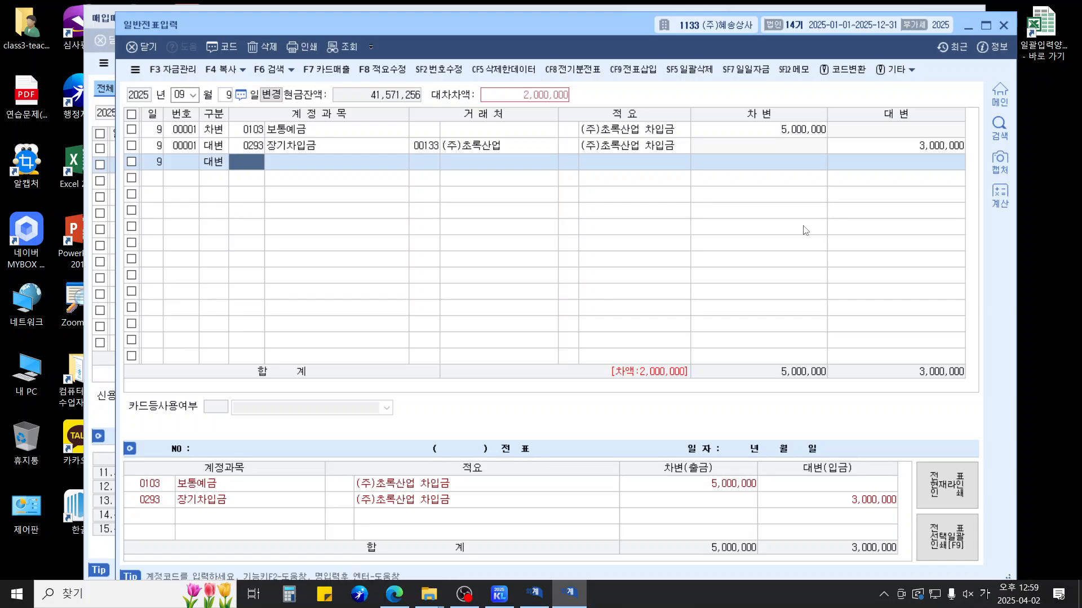
{"action": "type", "text": "260"}
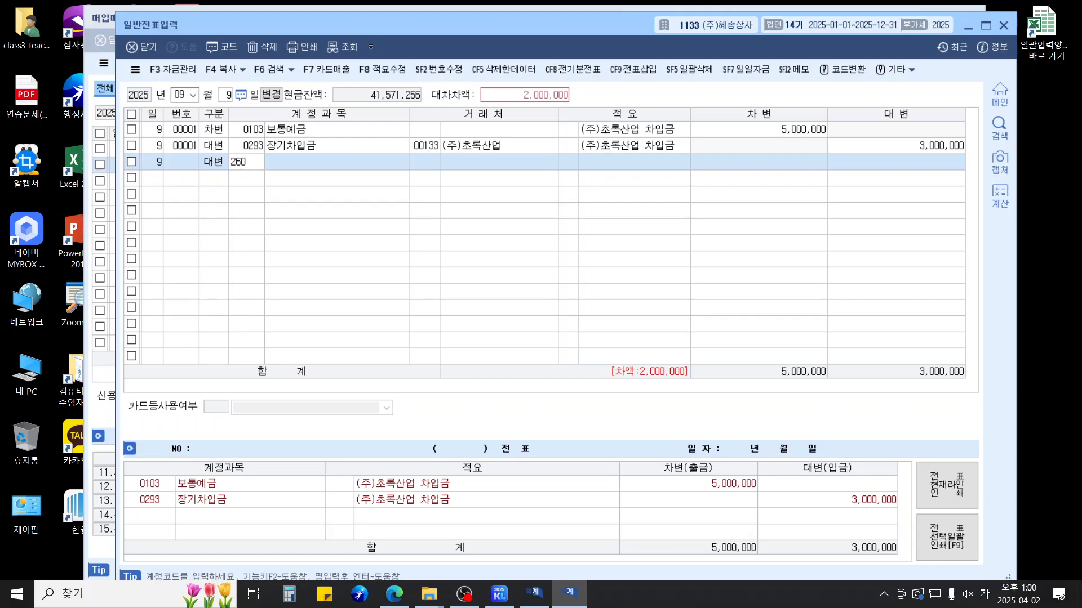
{"action": "key", "text": "Return"}
{"action": "type", "text": "133"}
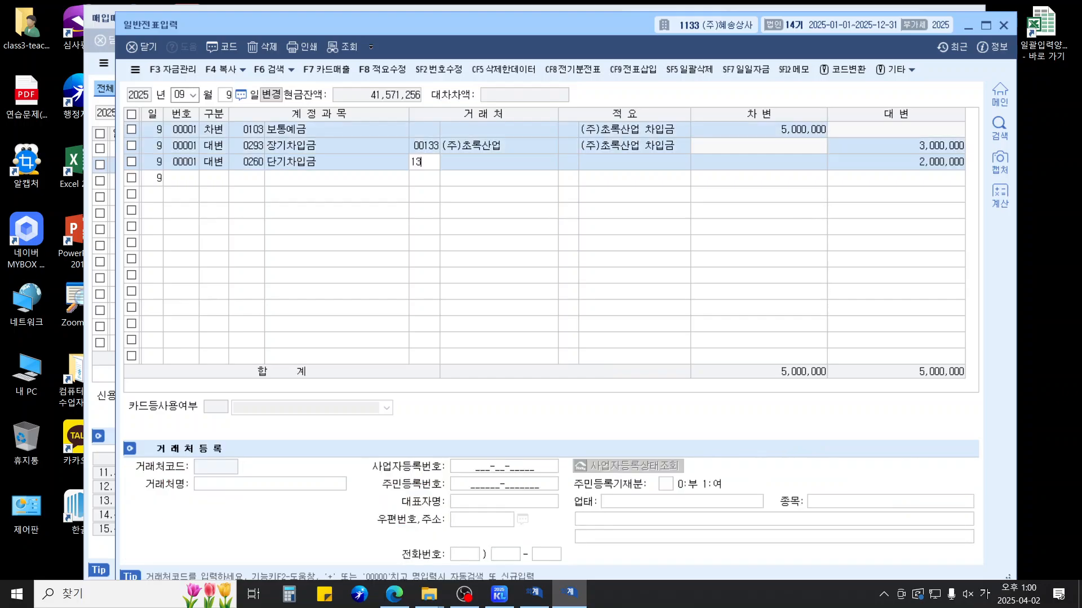
{"action": "key", "text": "Return"}
{"action": "key", "text": "Return"}
{"action": "key", "text": "Return"}
{"action": "key", "text": "Up"}
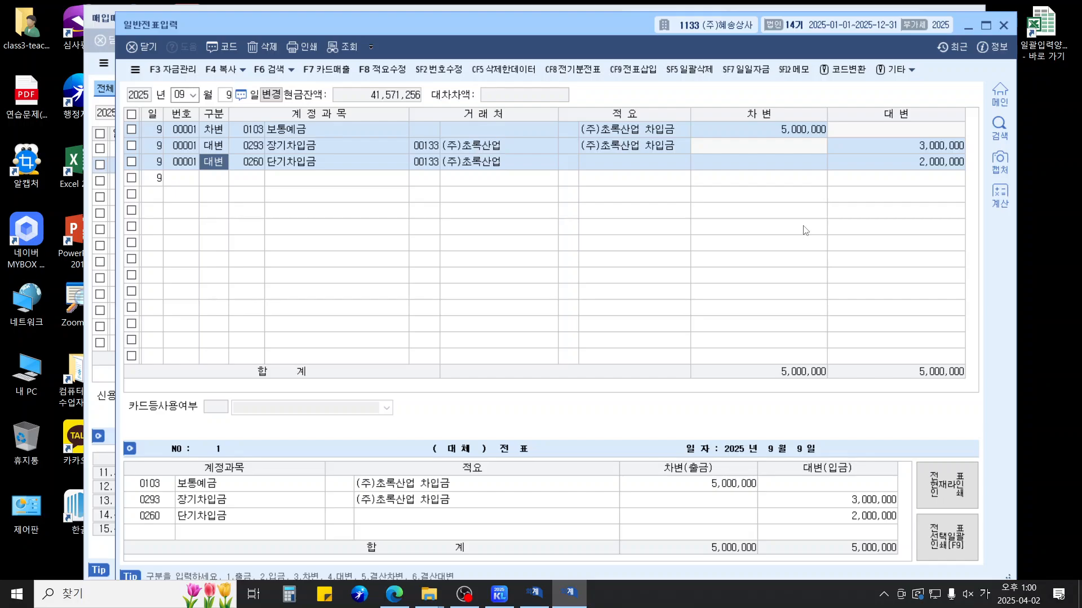
Delete the October 15 general voucher for 영업팀 영업용차량 수리 and close 일반전표입력
{"action": "key", "text": "Escape"}
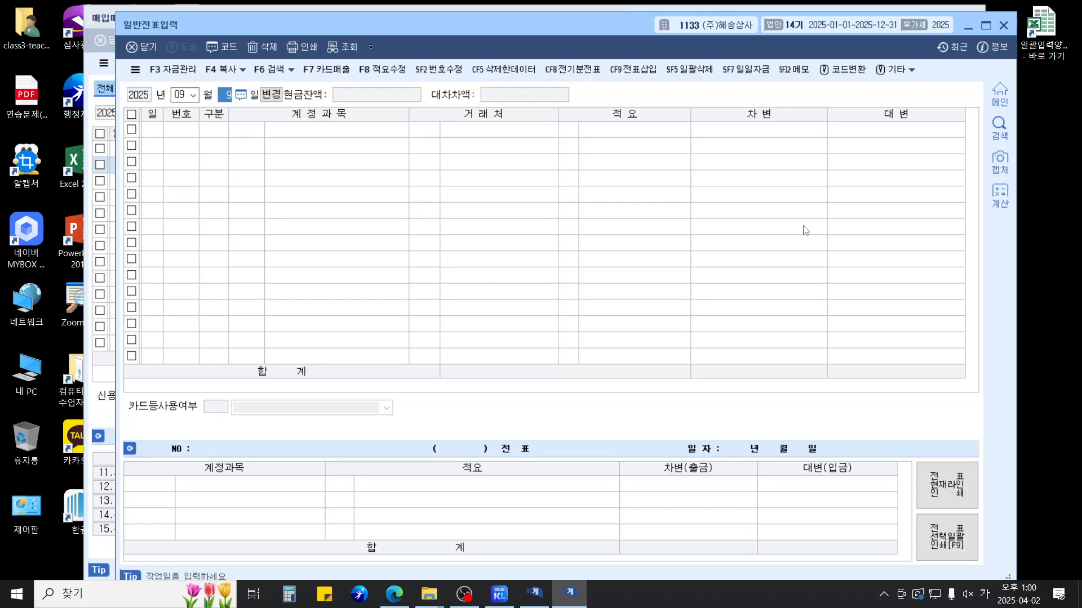
{"action": "key", "text": "shift+Tab"}
{"action": "type", "text": "10"}
{"action": "key", "text": "Return"}
{"action": "type", "text": "15"}
{"action": "key", "text": "Return"}
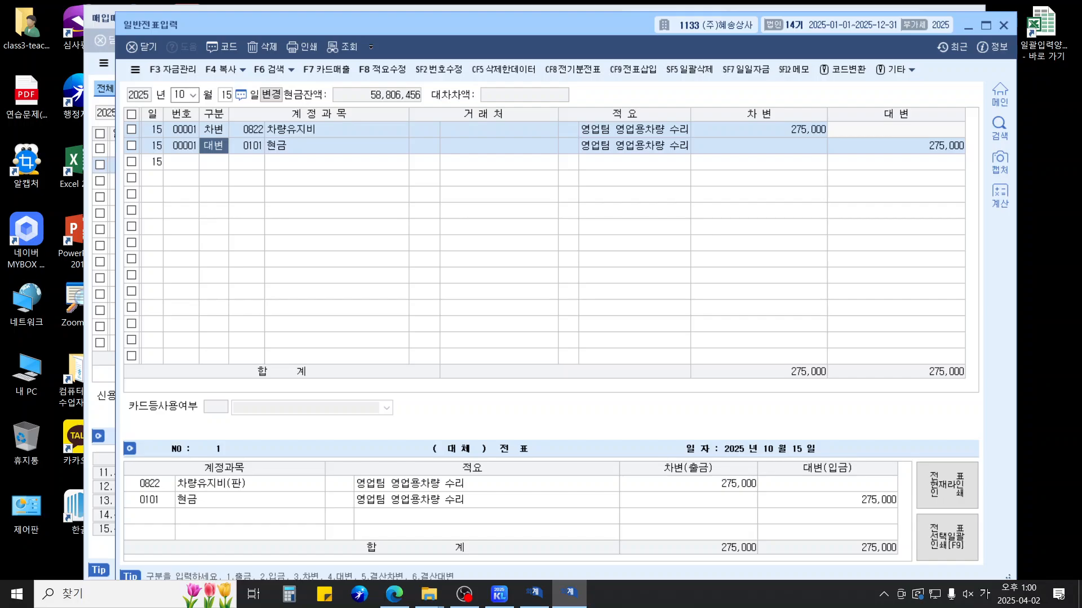
{"action": "left_click", "coordinate": [133, 130]}
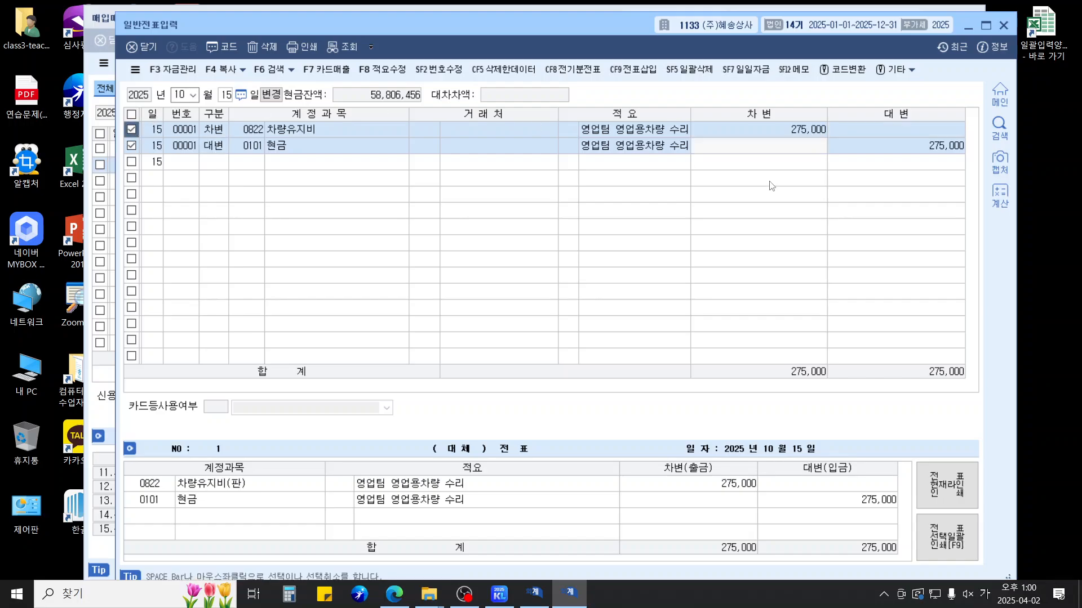
{"action": "key", "text": "F5"}
{"action": "key", "text": "Return"}
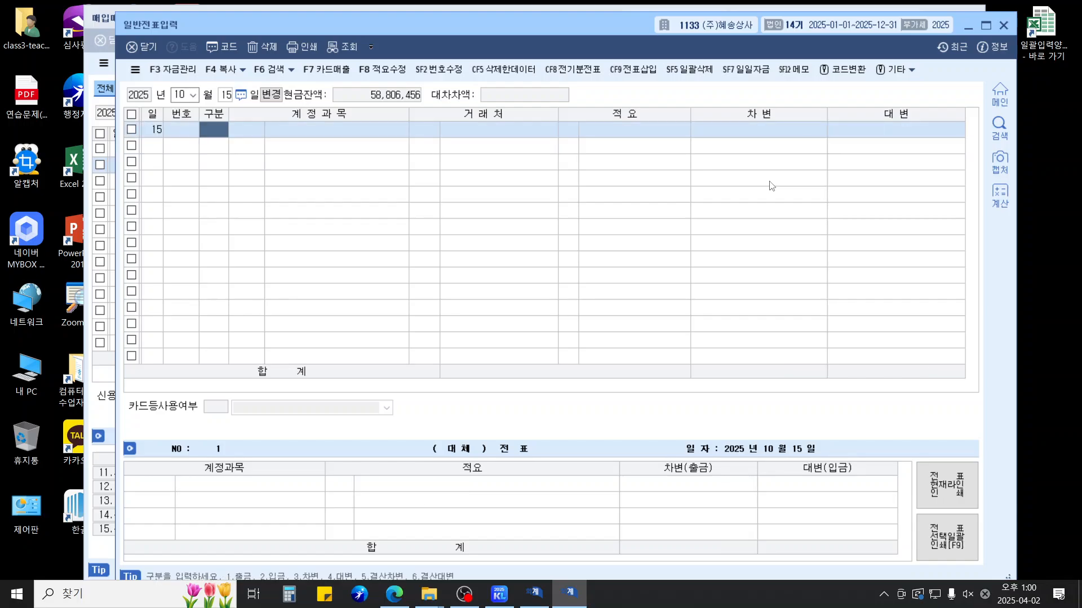
{"action": "key", "text": "Escape"}
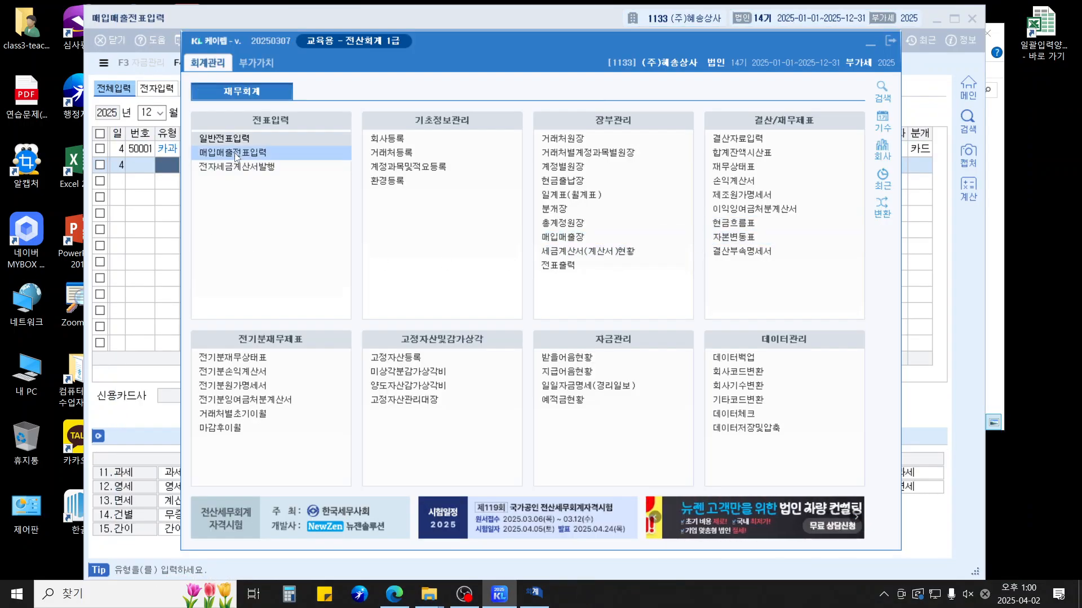
Return to 매입매출전표입력 and change the voucher entry date to October 15
{"action": "left_click", "coordinate": [234, 153]}
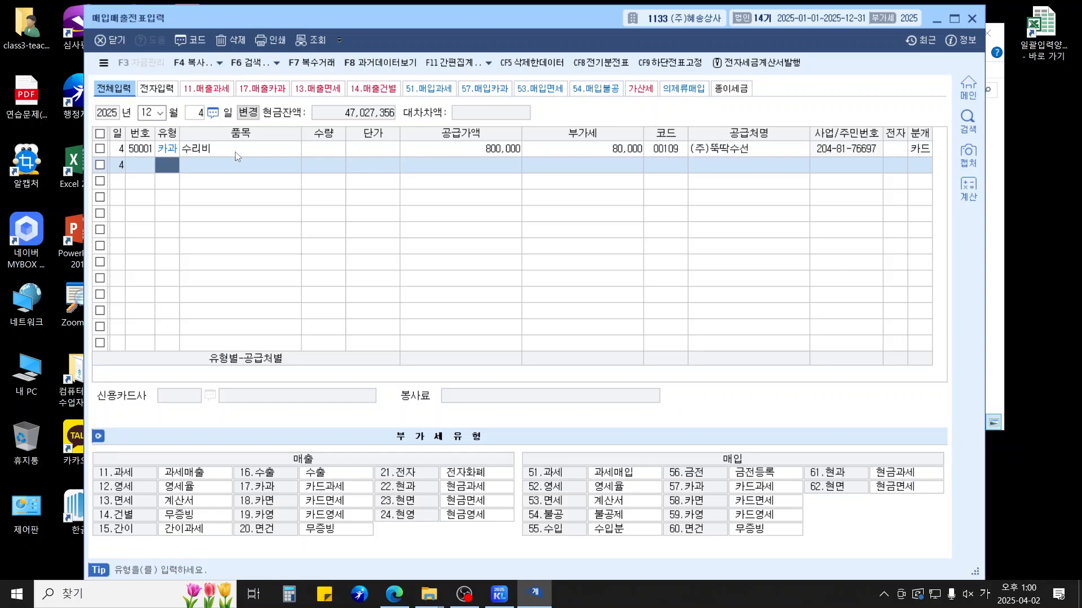
{"action": "key", "text": "Escape"}
{"action": "key", "text": "Escape"}
{"action": "type", "text": "10"}
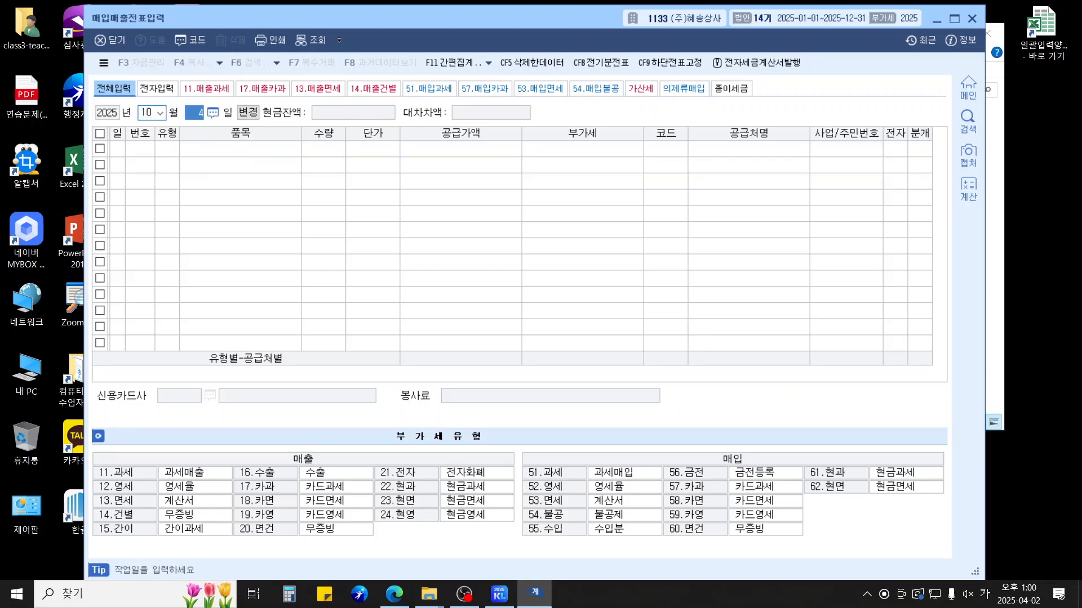
{"action": "type", "text": "1"}
{"action": "key", "text": "Return"}
{"action": "type", "text": "5"}
{"action": "key", "text": "Return"}
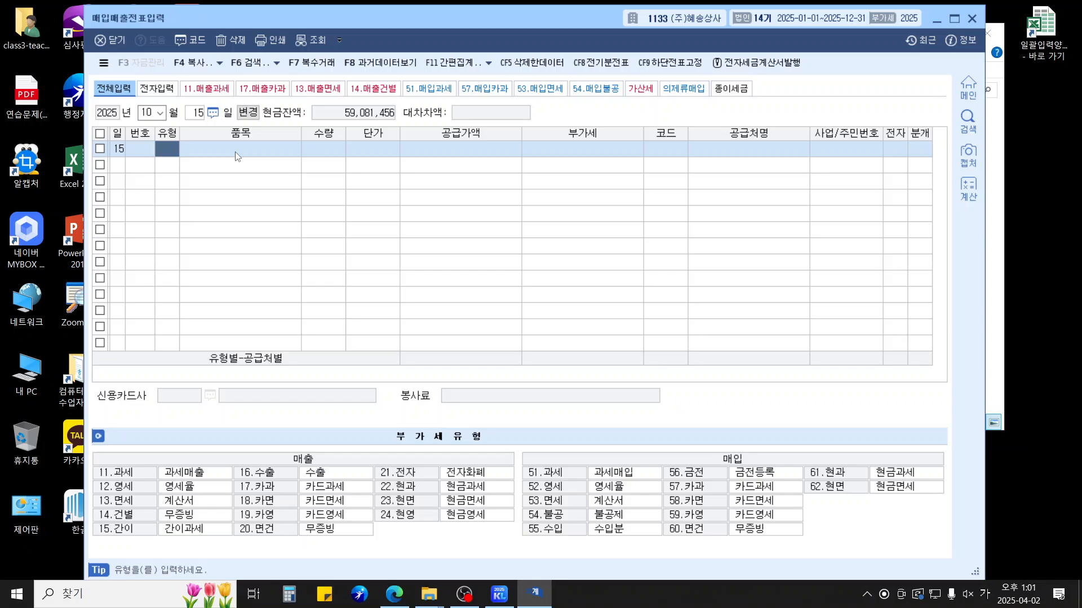
Enter a 과세 (51) purchase of 차량수리비 with a supply amount of 250,000
{"action": "type", "text": "51"}
{"action": "key", "text": "Return"}
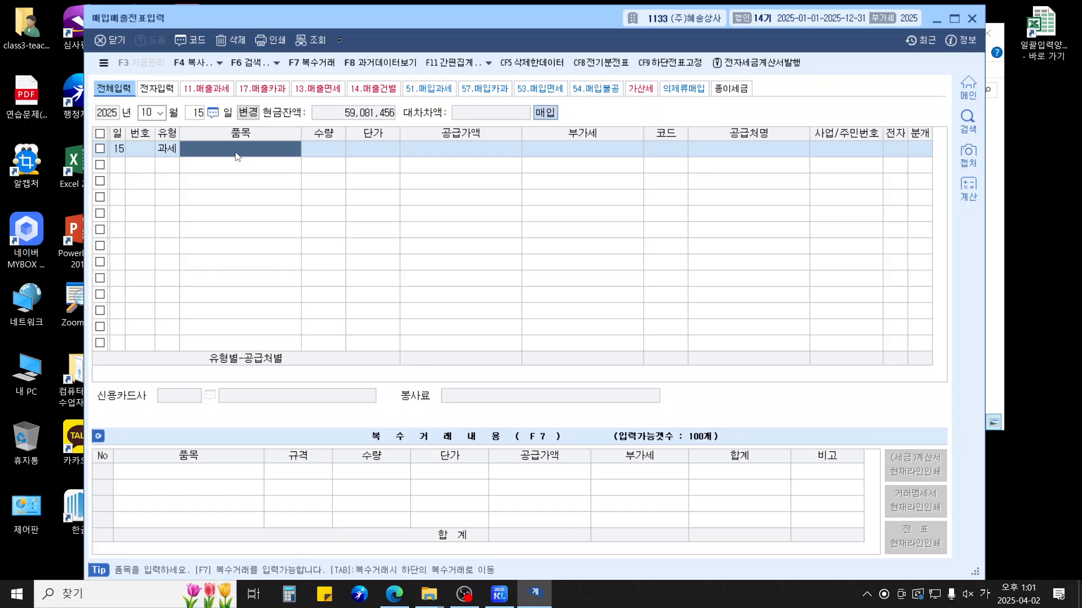
{"action": "type", "text": "차량"}
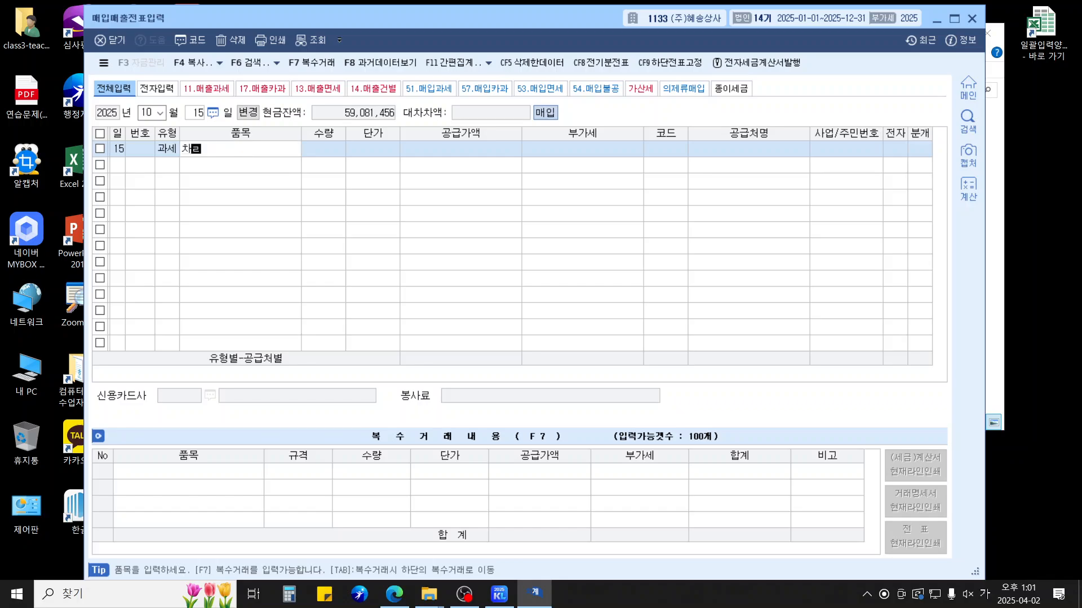
{"action": "type", "text": "수리비"}
{"action": "key", "text": "Return"}
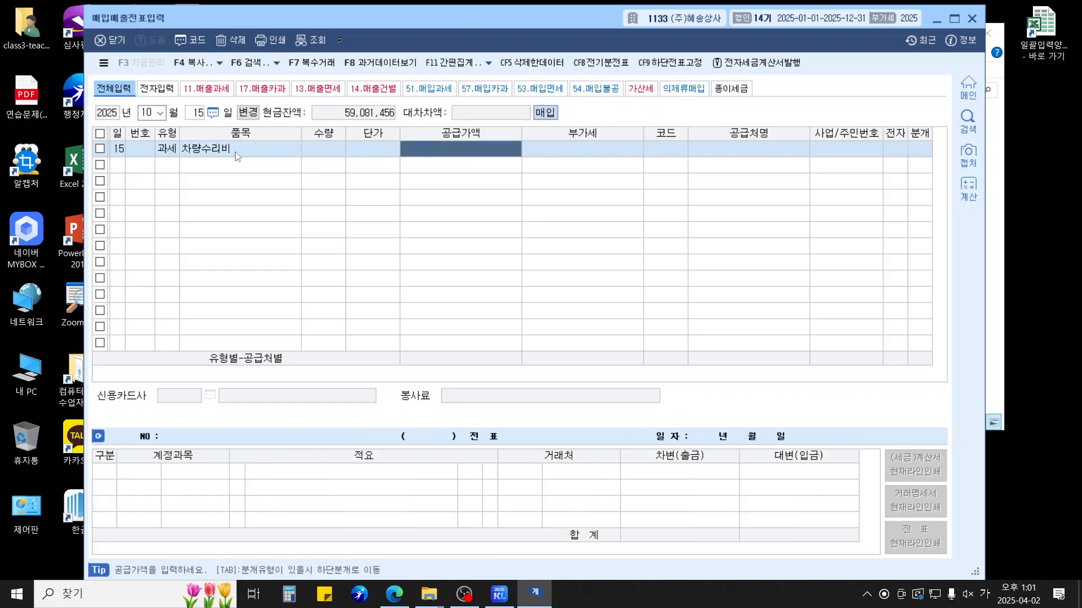
{"action": "type", "text": "2500000"}
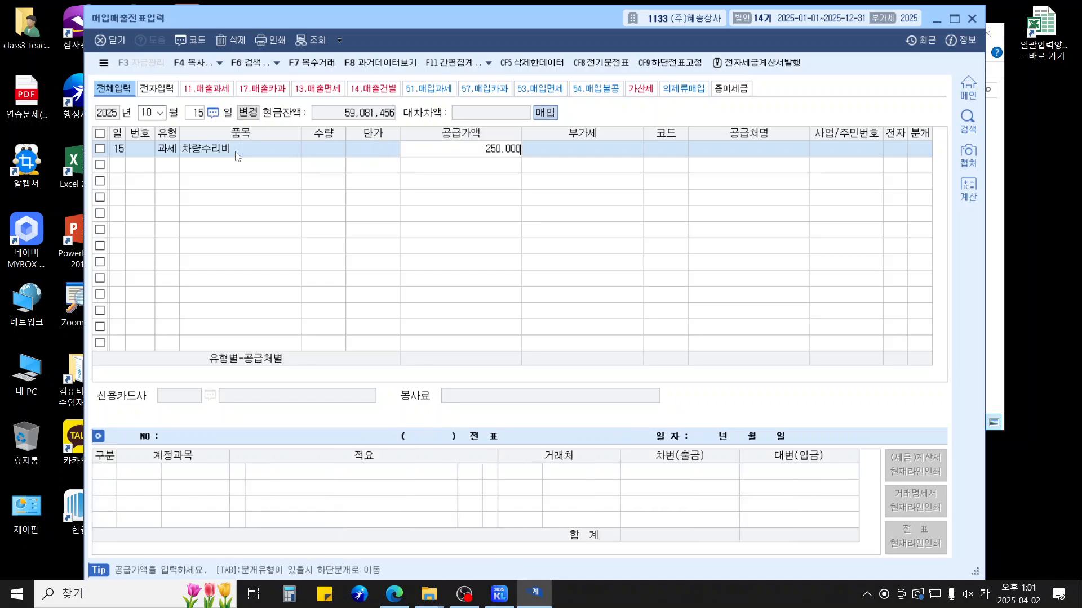
{"action": "key", "text": "Return"}
{"action": "key", "text": "Return"}
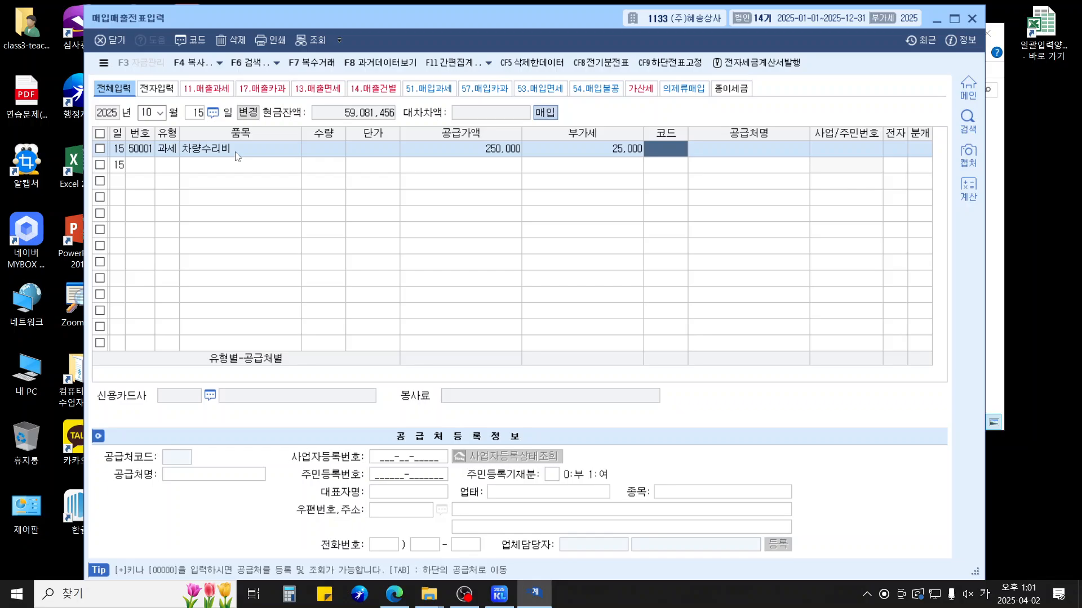
Assign 바로카센터 (116) as the supplier with an electronic tax invoice and set the journal type to 현금
{"action": "type", "text": "바로"}
{"action": "key", "text": "Return"}
{"action": "key", "text": "Return"}
{"action": "type", "text": "116"}
{"action": "key", "text": "Return"}
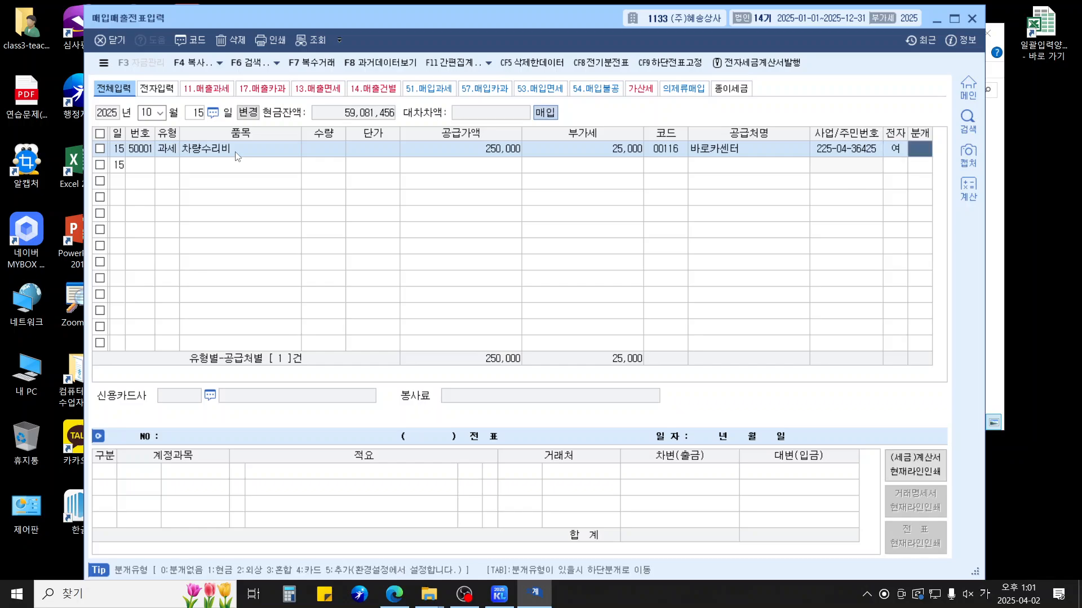
{"action": "type", "text": "1"}
{"action": "key", "text": "Return"}
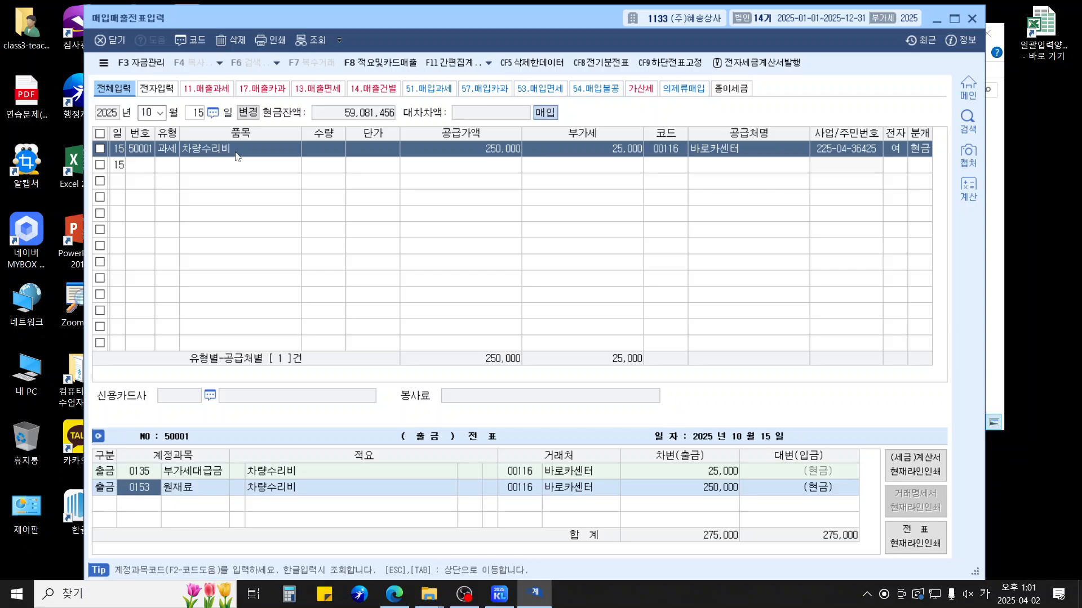
Set the debit account of the October 15 바로카센터 purchase to 차량유지비 (822) and close 매입매출전표입력
{"action": "type", "text": "822"}
{"action": "key", "text": "Return"}
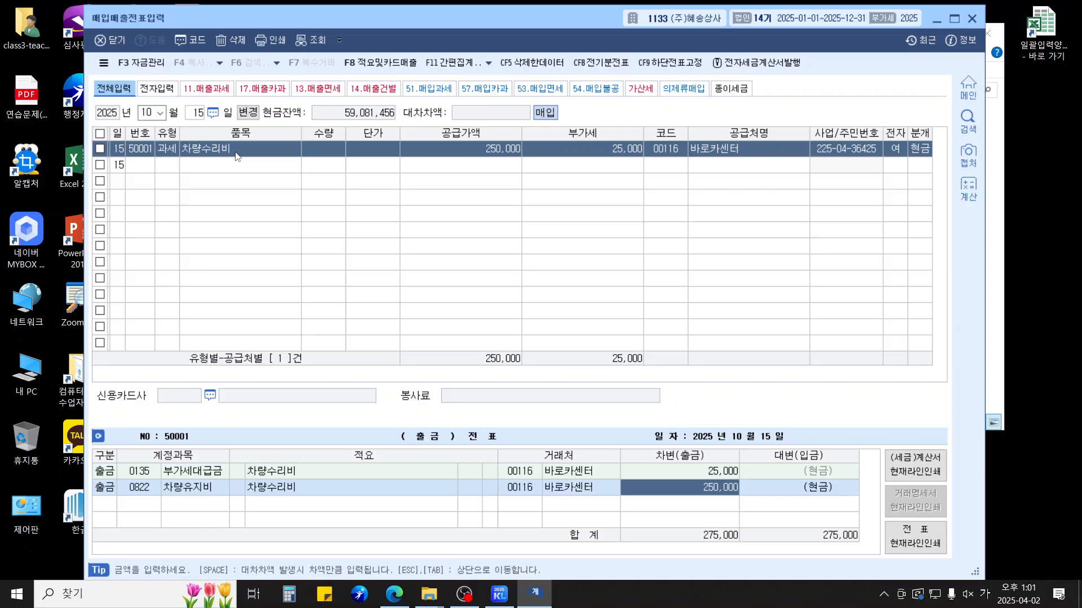
{"action": "key", "text": "Return"}
{"action": "key", "text": "Escape"}
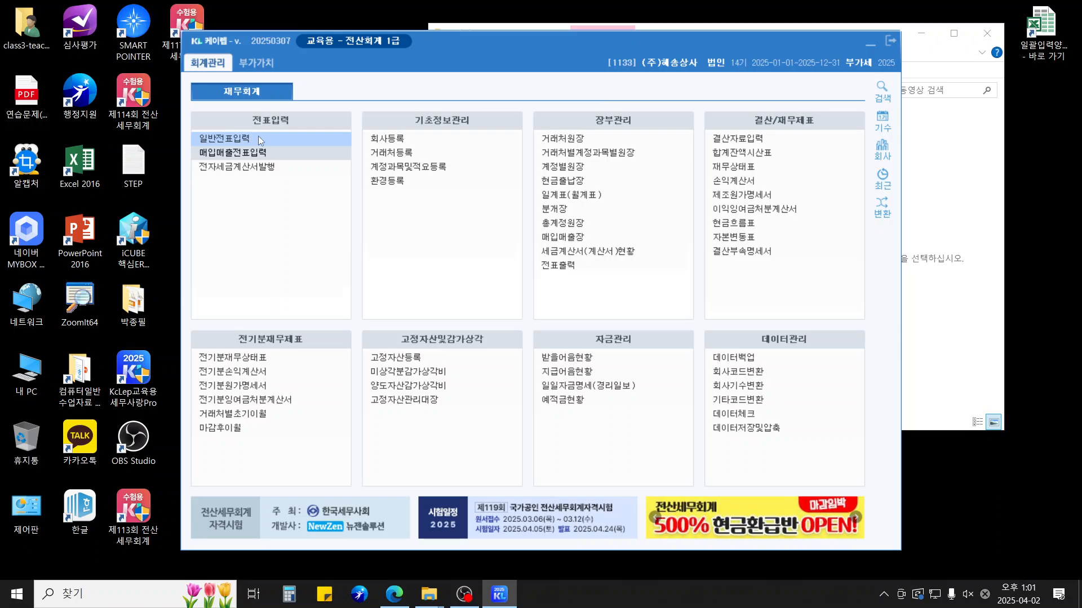
Open 일반전표입력 and set the voucher date to December 31
{"action": "left_click", "coordinate": [261, 141]}
{"action": "type", "text": "3"}
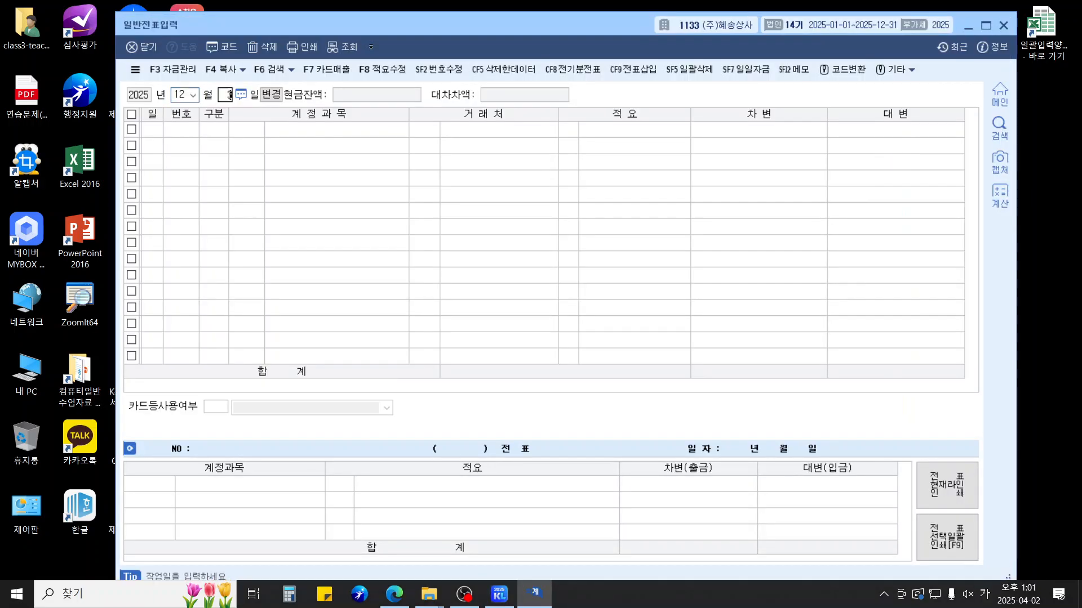
{"action": "type", "text": "1"}
{"action": "key", "text": "Return"}
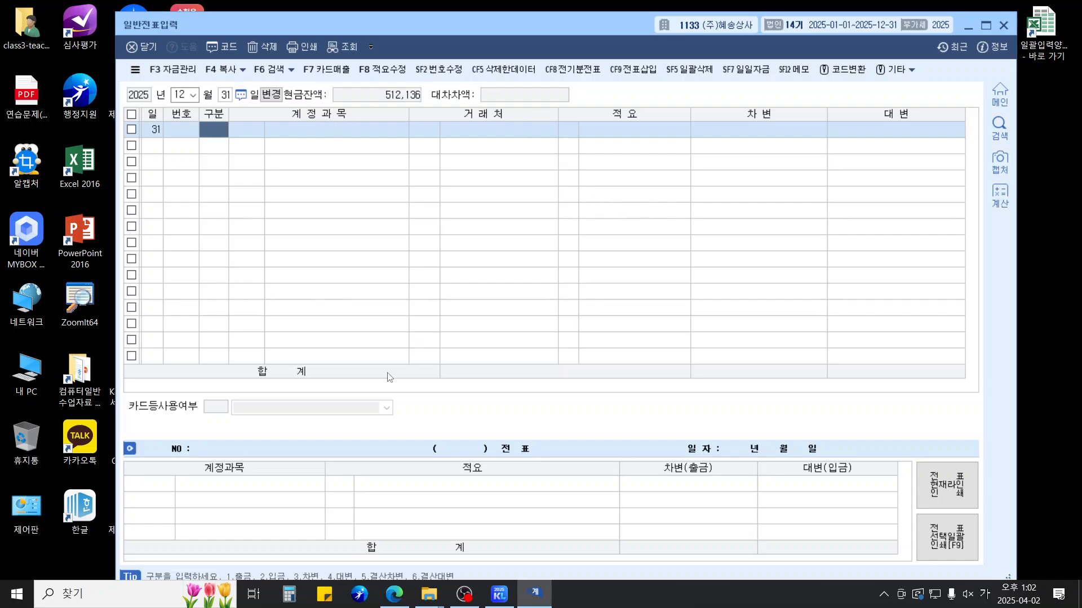
Look up the 외상매입금 (251) balances of all vendors in 거래처원장 for January 1 to January 2, 2025
{"action": "left_click", "coordinate": [498, 594]}
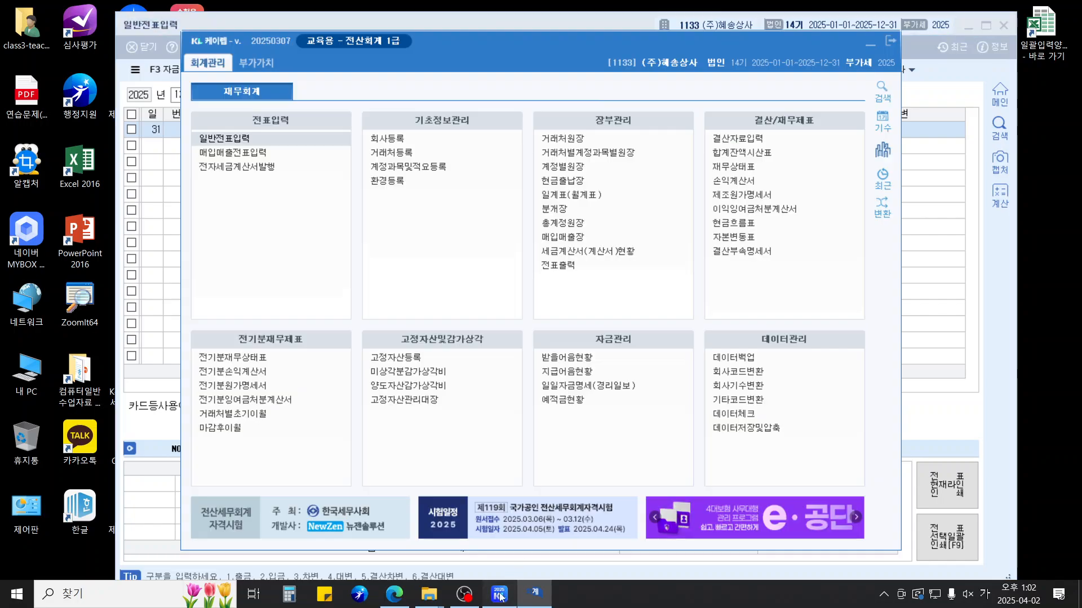
{"action": "left_click", "coordinate": [612, 137]}
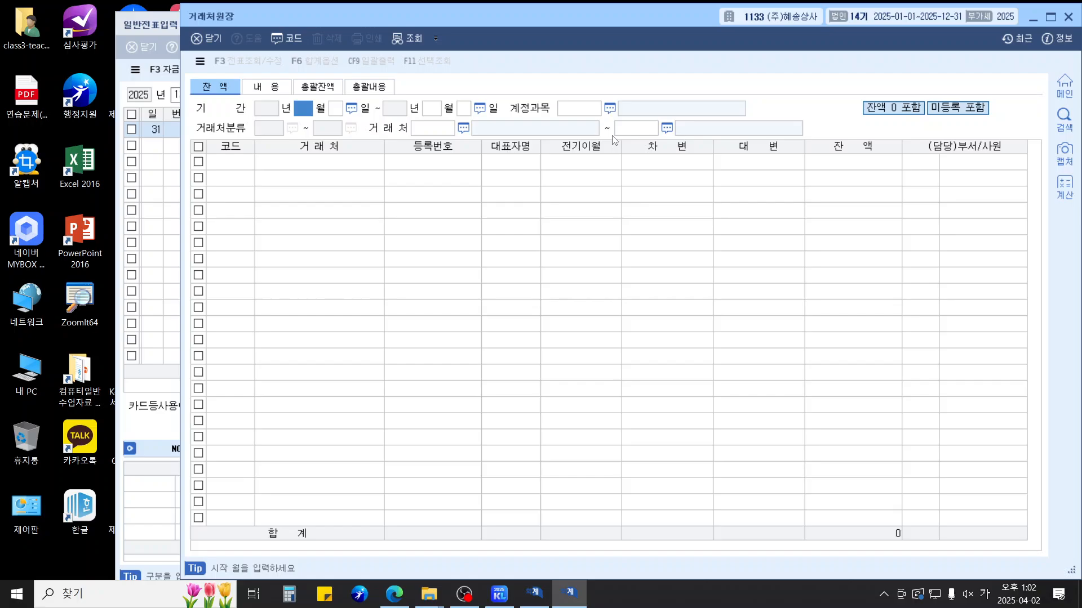
{"action": "type", "text": "1"}
{"action": "key", "text": "Return"}
{"action": "key", "text": "Return"}
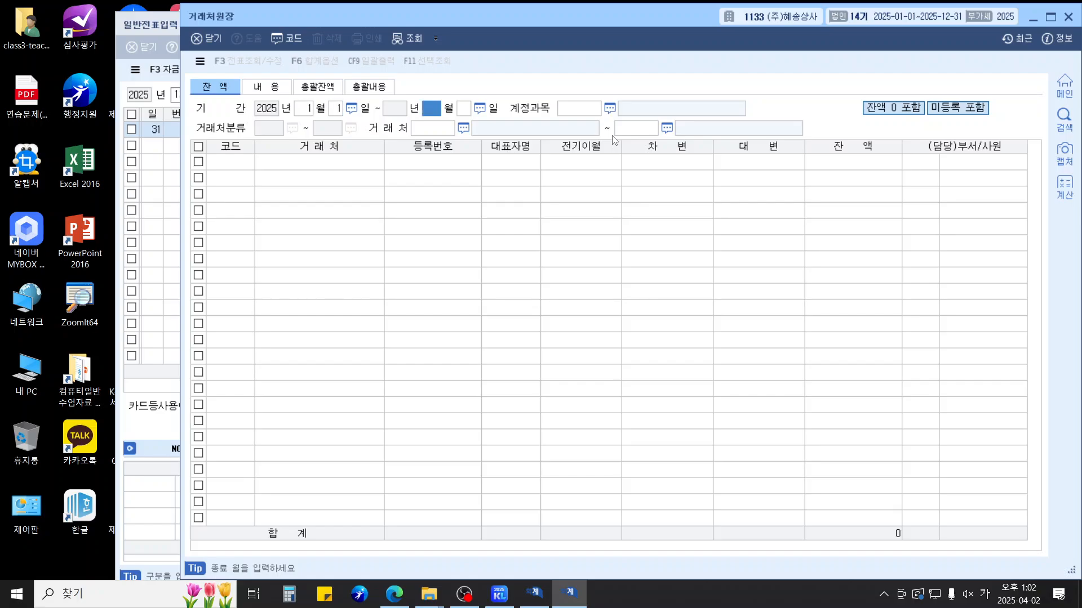
{"action": "type", "text": "1"}
{"action": "key", "text": "Return"}
{"action": "type", "text": "2"}
{"action": "key", "text": "Return"}
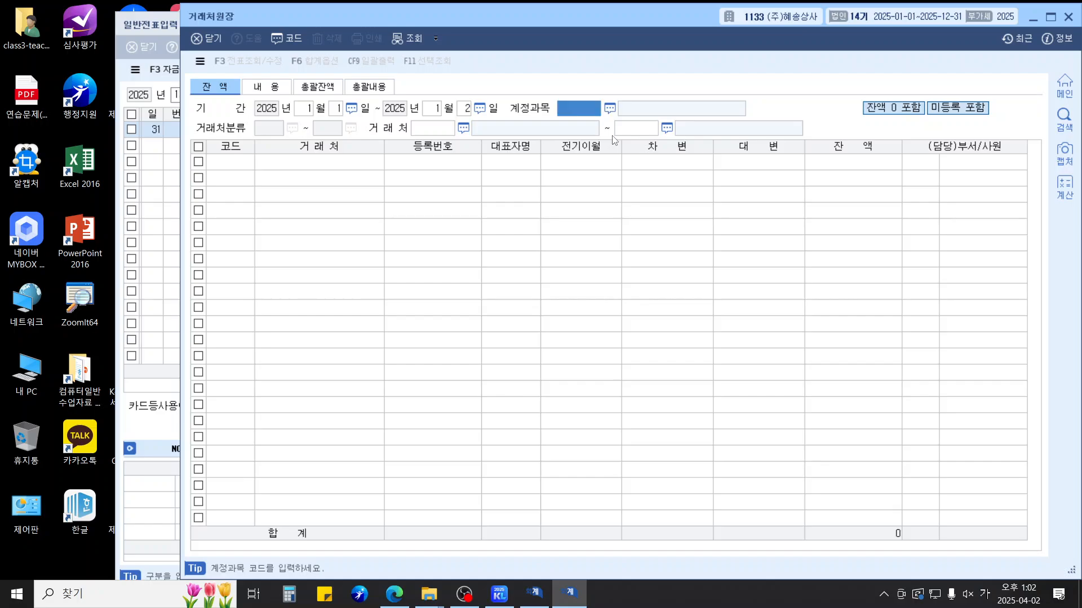
{"action": "type", "text": "251"}
{"action": "key", "text": "Return"}
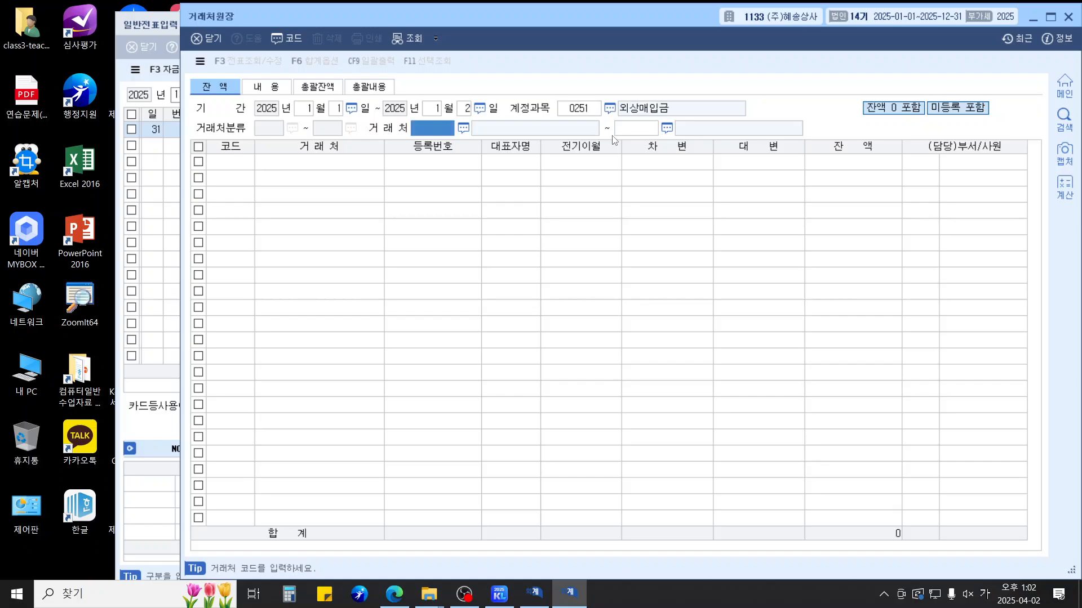
{"action": "key", "text": "Return"}
{"action": "key", "text": "Return"}
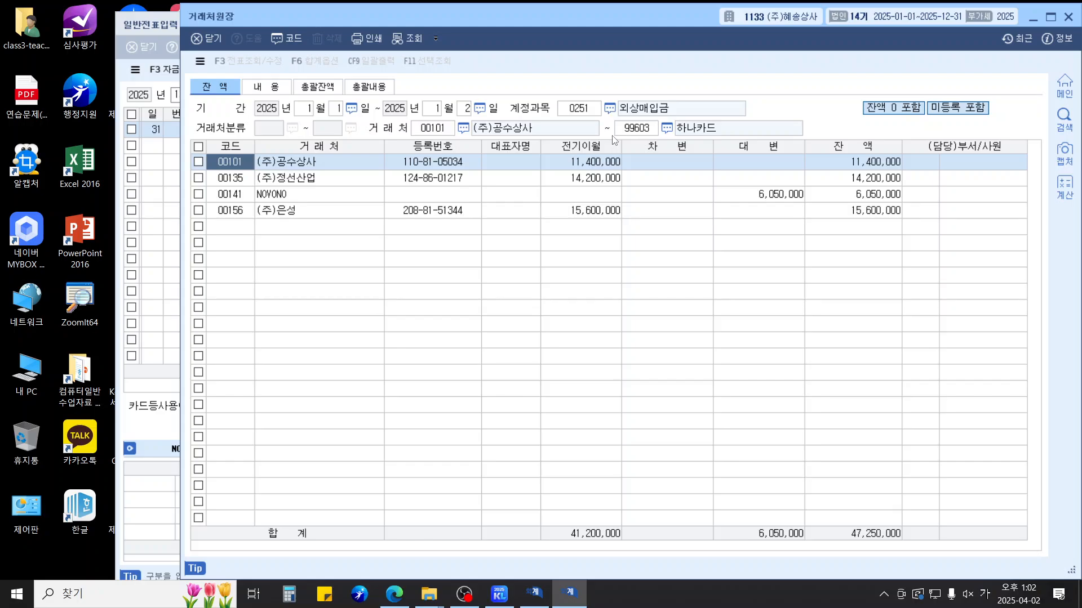
Check the 외상매입금 balance of NOVONO (141), close 거래처원장 and return to 일반전표입력
{"action": "left_click", "coordinate": [752, 195]}
{"action": "left_click", "coordinate": [904, 194]}
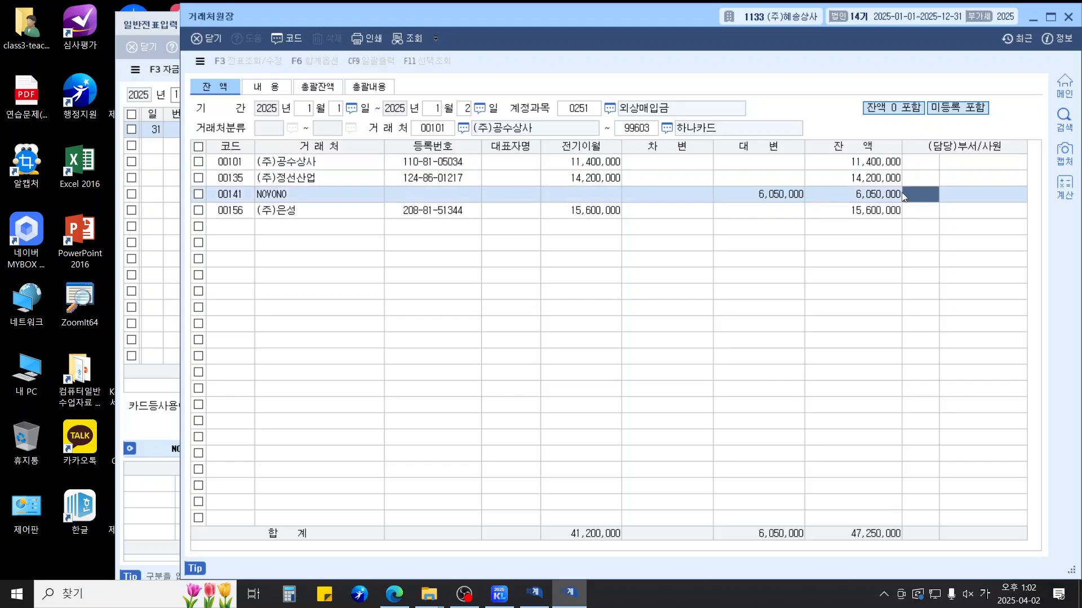
{"action": "left_click", "coordinate": [898, 195]}
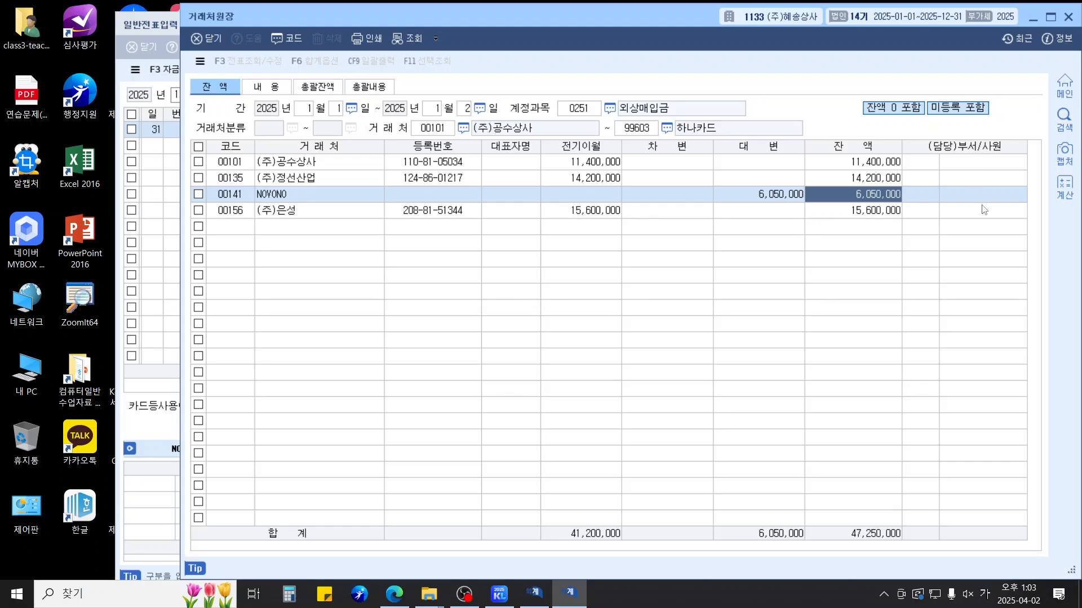
{"action": "key", "text": "Escape"}
{"action": "left_click", "coordinate": [144, 253]}
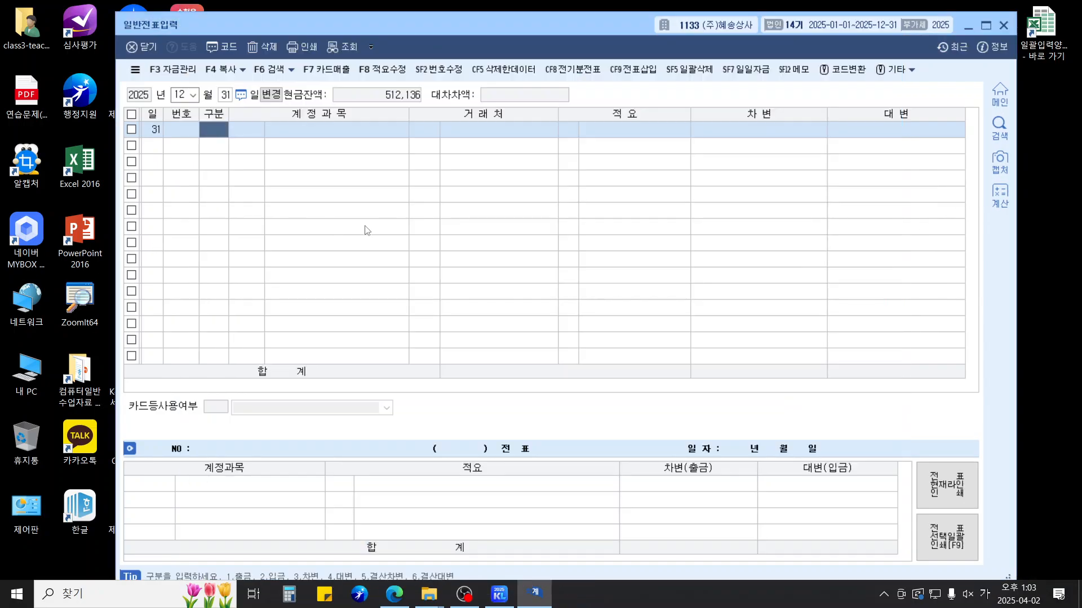
Enter a December 31 debit line for 외화환산손실 (955) with an amount of 200,000
{"action": "type", "text": "3"}
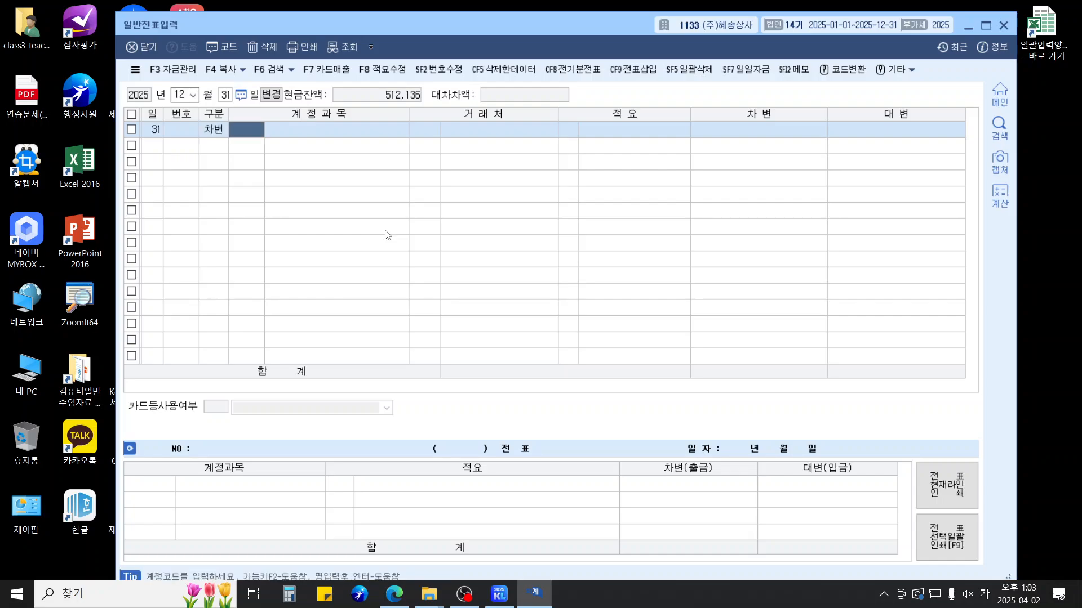
{"action": "type", "text": "외화"}
{"action": "key", "text": "Return"}
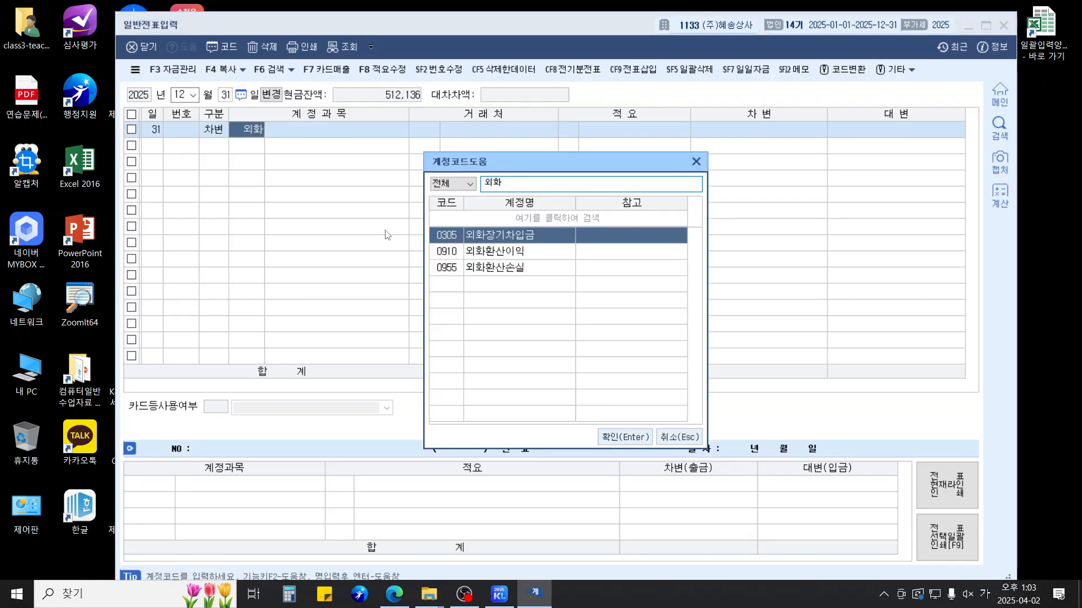
{"action": "key", "text": "Down"}
{"action": "key", "text": "Down"}
{"action": "key", "text": "Return"}
{"action": "key", "text": "Return"}
{"action": "key", "text": "Return"}
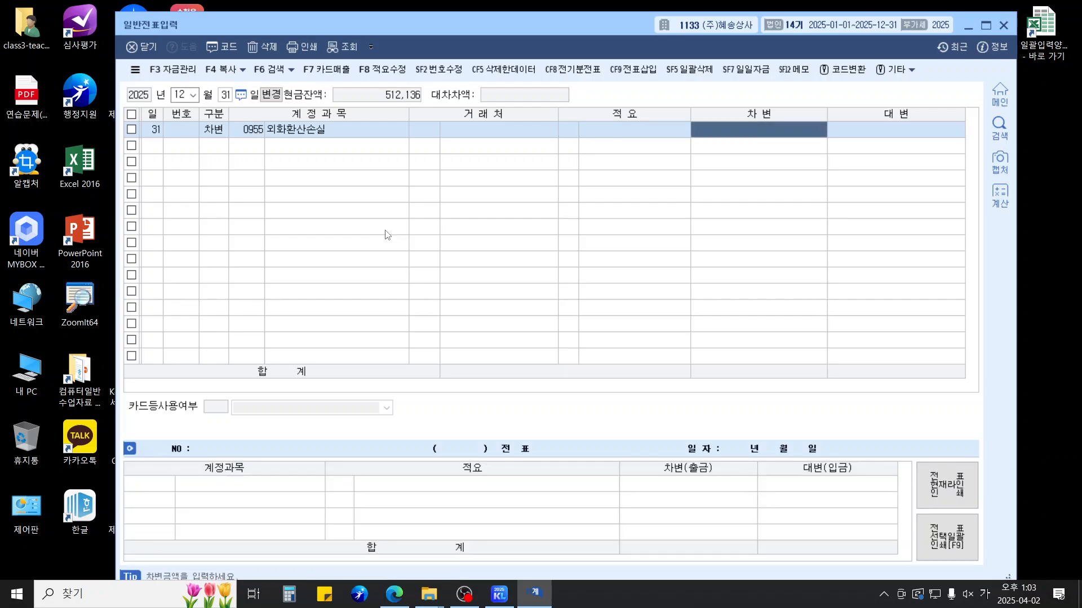
{"action": "type", "text": "2000000"}
{"action": "key", "text": "Return"}
Enter the matching credit line for 외상매입금 (251) with vendor NOVONO (141) and an amount of 200,000
{"action": "type", "text": "4"}
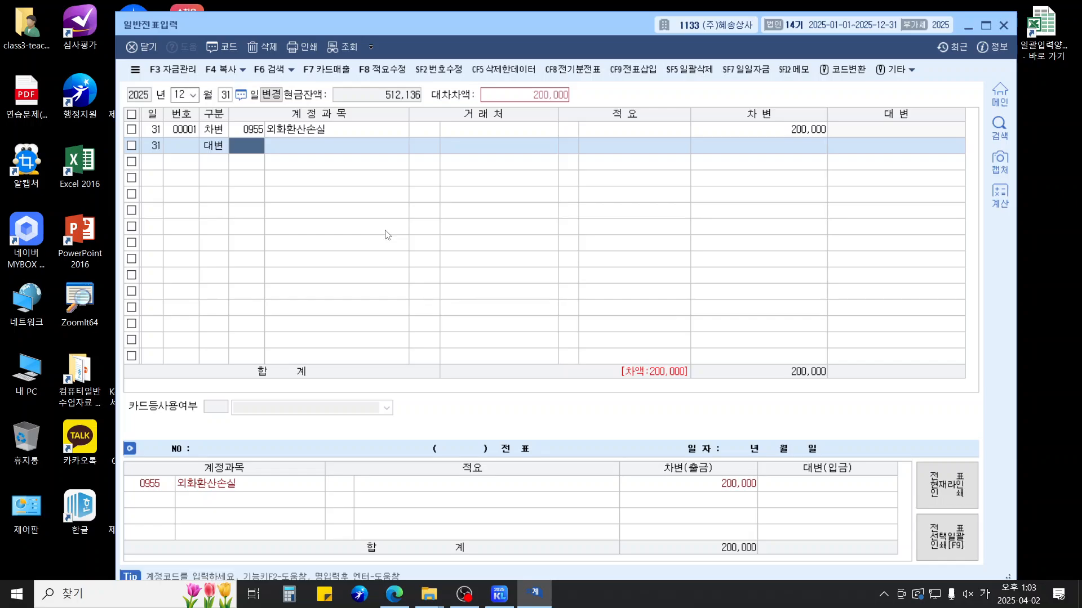
{"action": "type", "text": "251"}
{"action": "key", "text": "Return"}
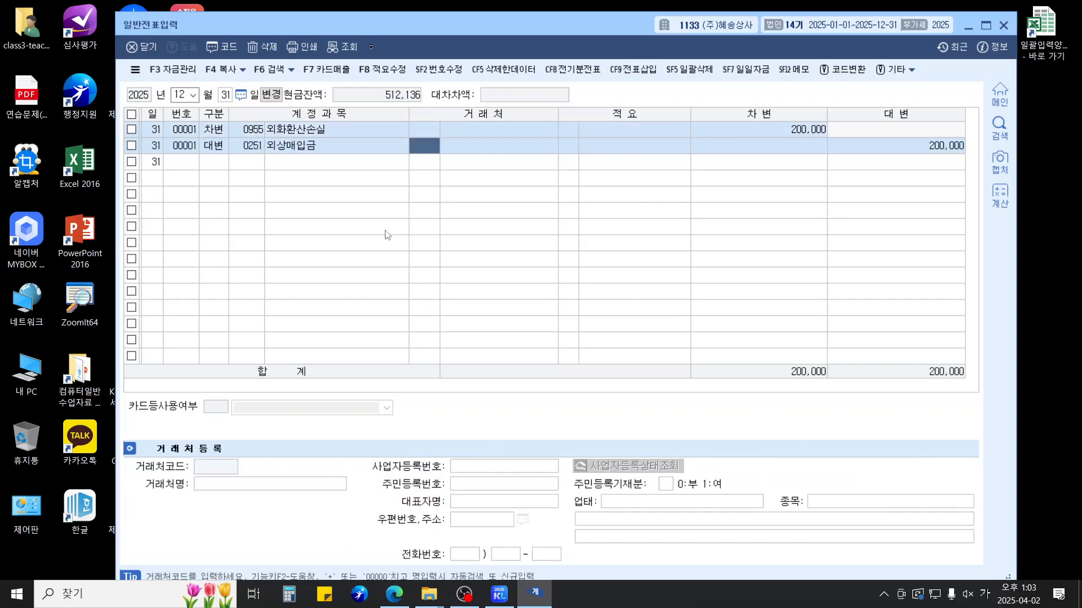
{"action": "key", "text": "Hangul"}
{"action": "type", "text": "no"}
{"action": "key", "text": "Return"}
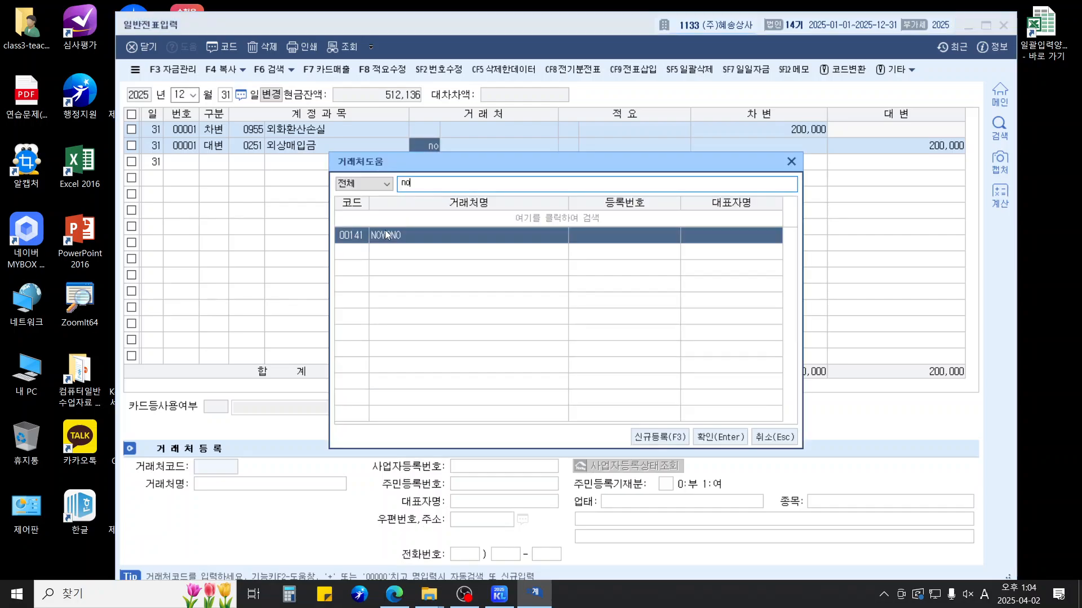
{"action": "key", "text": "Return"}
{"action": "key", "text": "Return"}
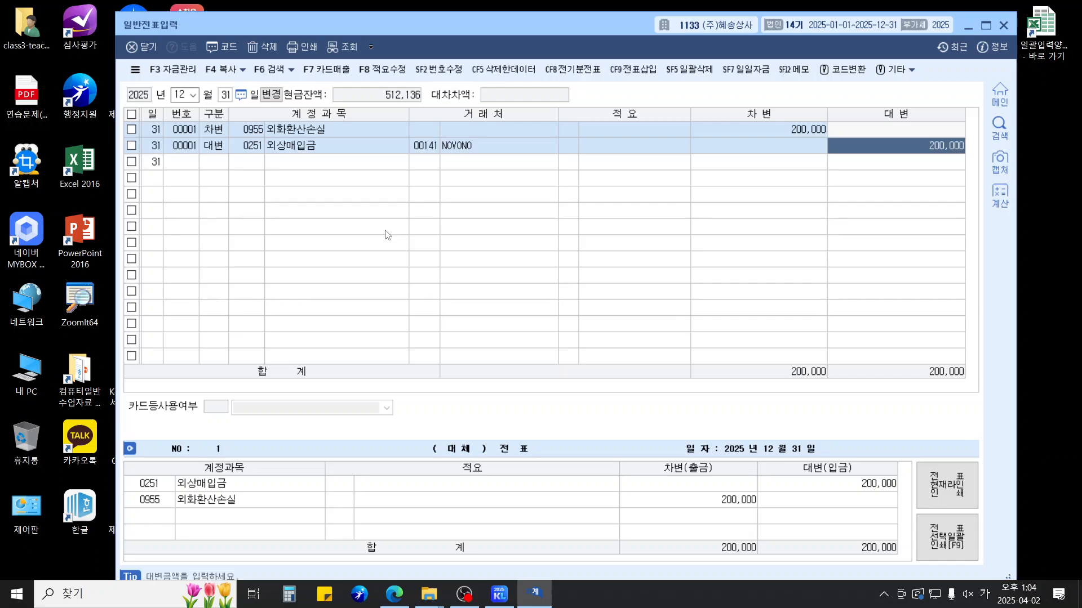
{"action": "key", "text": "Return"}
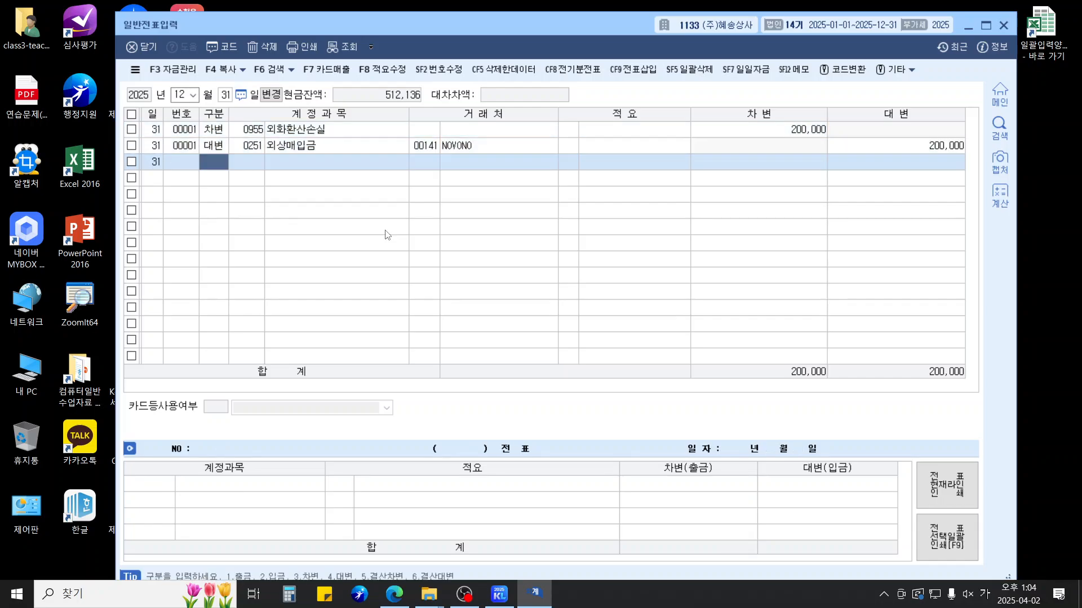
Enter a December 31 debit line for 단기매매증권평가손실 (957) with an amount of 2,000,000
{"action": "type", "text": "3"}
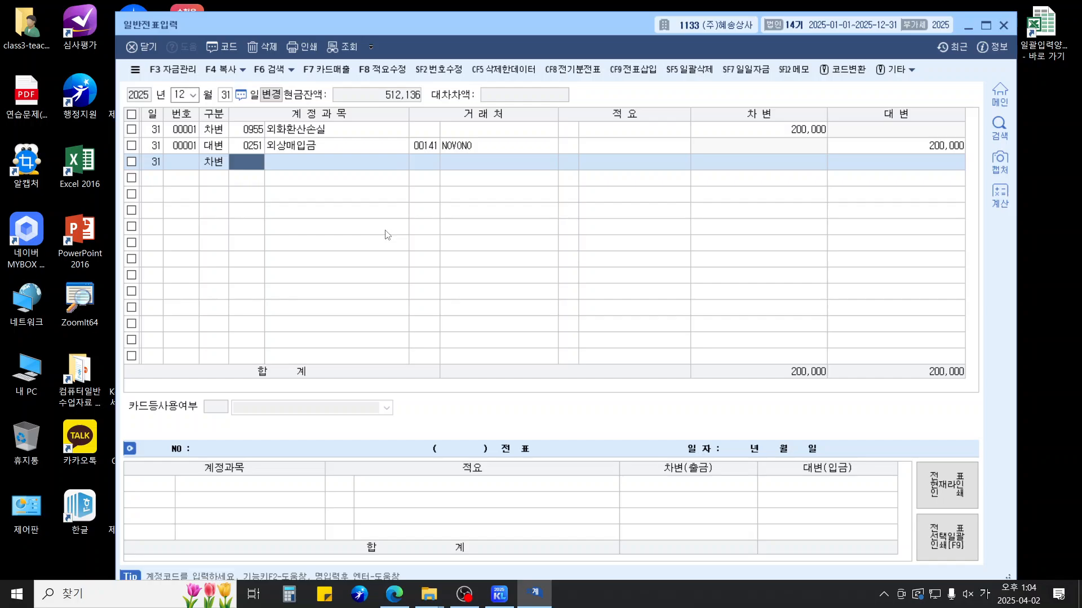
{"action": "type", "text": "단기"}
{"action": "key", "text": "Return"}
{"action": "key", "text": "Down"}
{"action": "key", "text": "Down"}
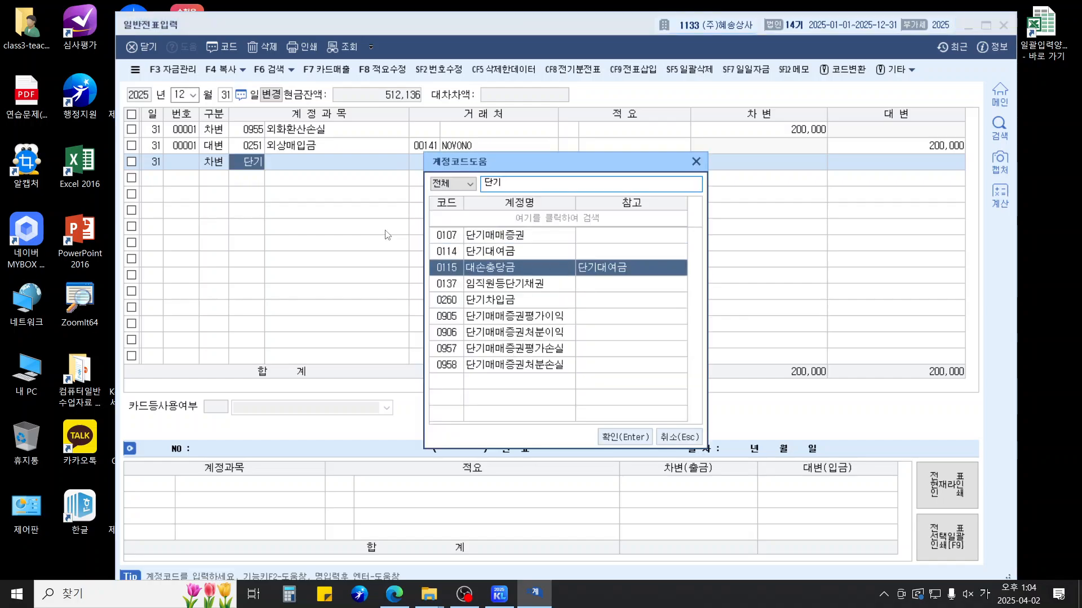
{"action": "key", "text": "Down"}
{"action": "key", "text": "Down"}
{"action": "key", "text": "Down"}
{"action": "key", "text": "Down"}
{"action": "key", "text": "Down"}
{"action": "key", "text": "Return"}
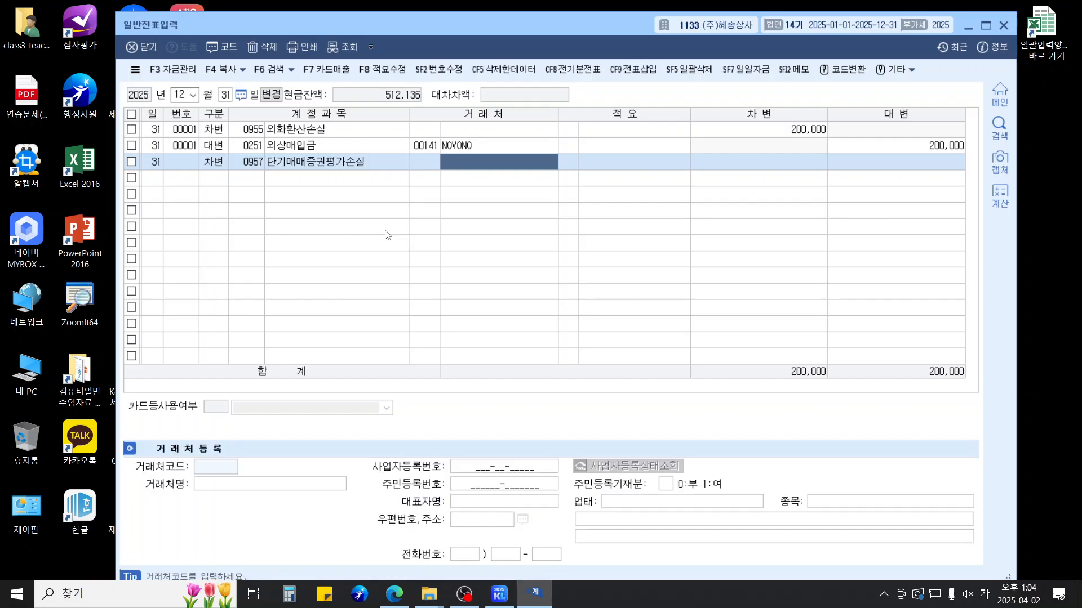
{"action": "key", "text": "Return"}
{"action": "key", "text": "Return"}
{"action": "type", "text": "2000000"}
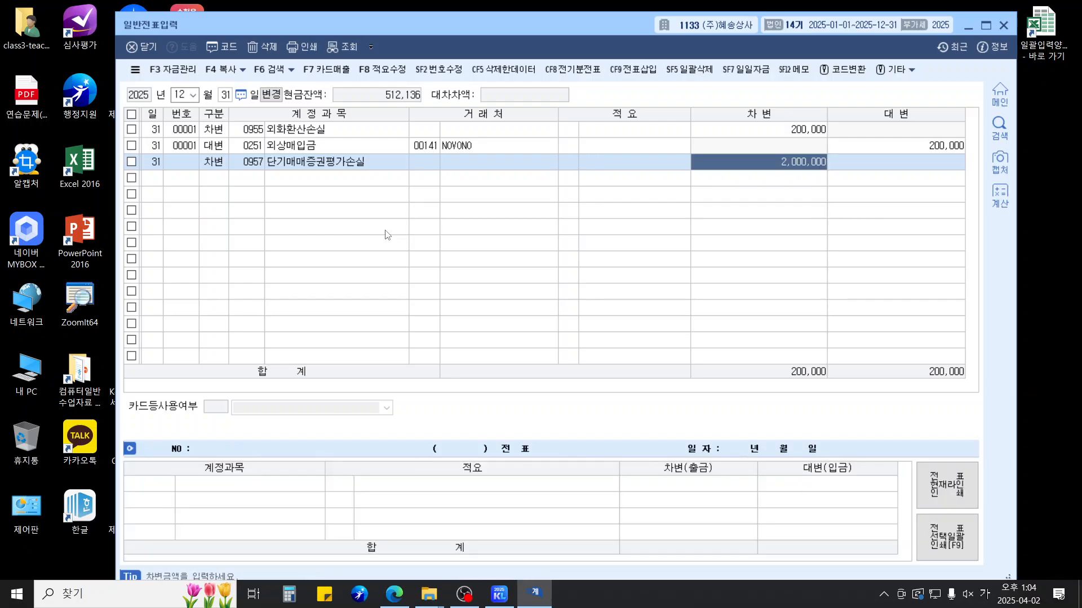
{"action": "key", "text": "Return"}
Enter the matching credit line for 단기매매증권 (107) with an amount of 2,000,000
{"action": "type", "text": "107"}
{"action": "key", "text": "Return"}
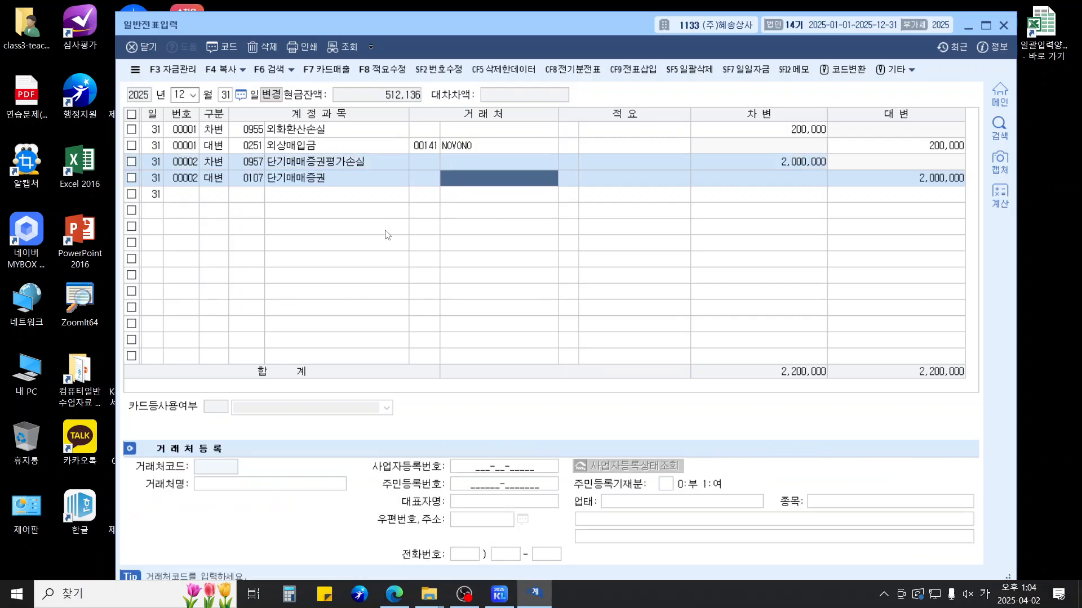
{"action": "key", "text": "Return"}
{"action": "key", "text": "Return"}
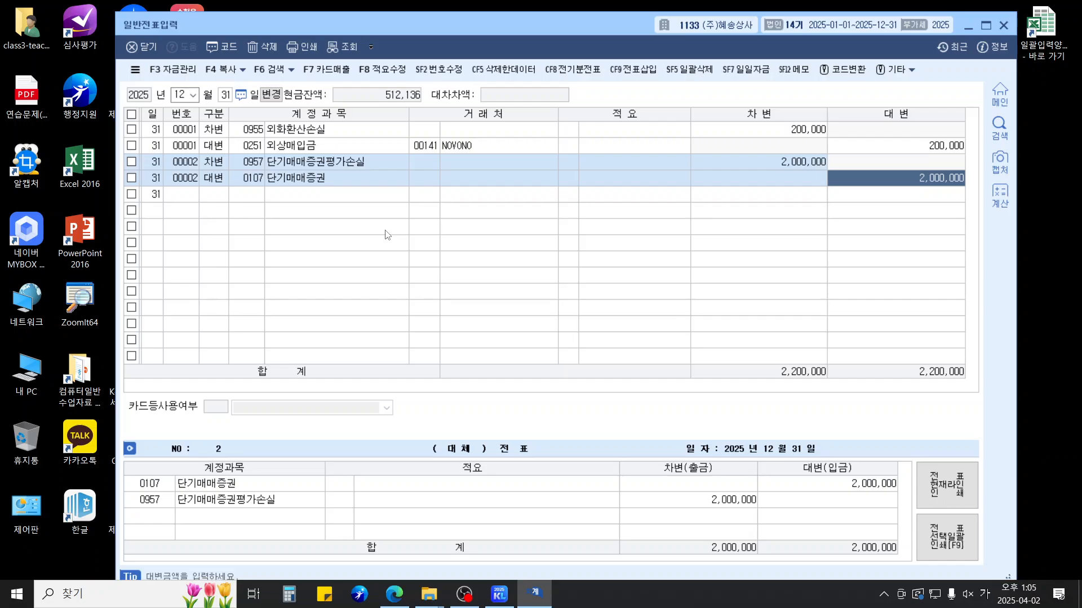
{"action": "key", "text": "Return"}
Enter a December 31 debit line for 선급비용 (133) with an amount of 1,200,000
{"action": "type", "text": "3"}
{"action": "key", "text": "Return"}
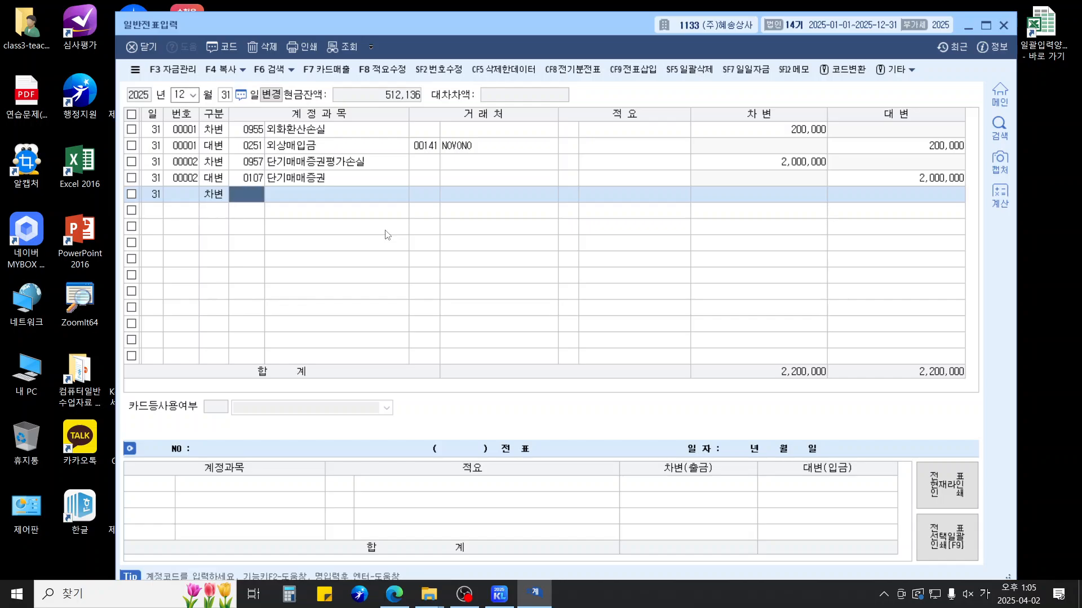
{"action": "type", "text": "133"}
{"action": "key", "text": "Return"}
{"action": "key", "text": "Return"}
{"action": "key", "text": "Return"}
{"action": "type", "text": "1200000"}
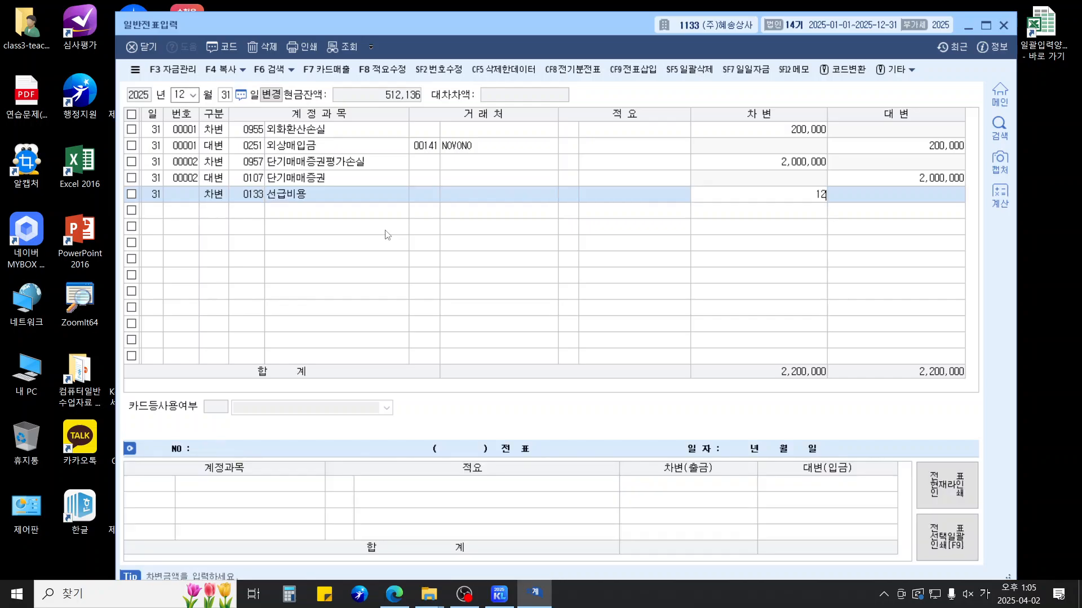
{"action": "key", "text": "Return"}
Enter the matching credit line for 보험료 (521) with an amount of 1,200,000 and close 일반전표입력
{"action": "type", "text": "4"}
{"action": "key", "text": "Return"}
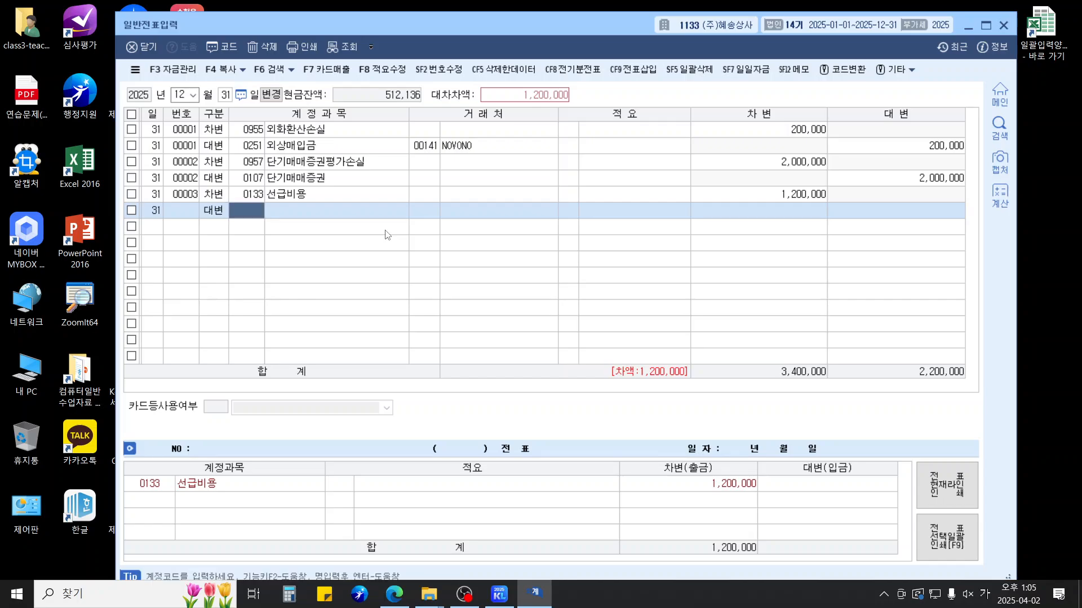
{"action": "type", "text": "521"}
{"action": "key", "text": "Return"}
{"action": "key", "text": "Return"}
{"action": "key", "text": "Return"}
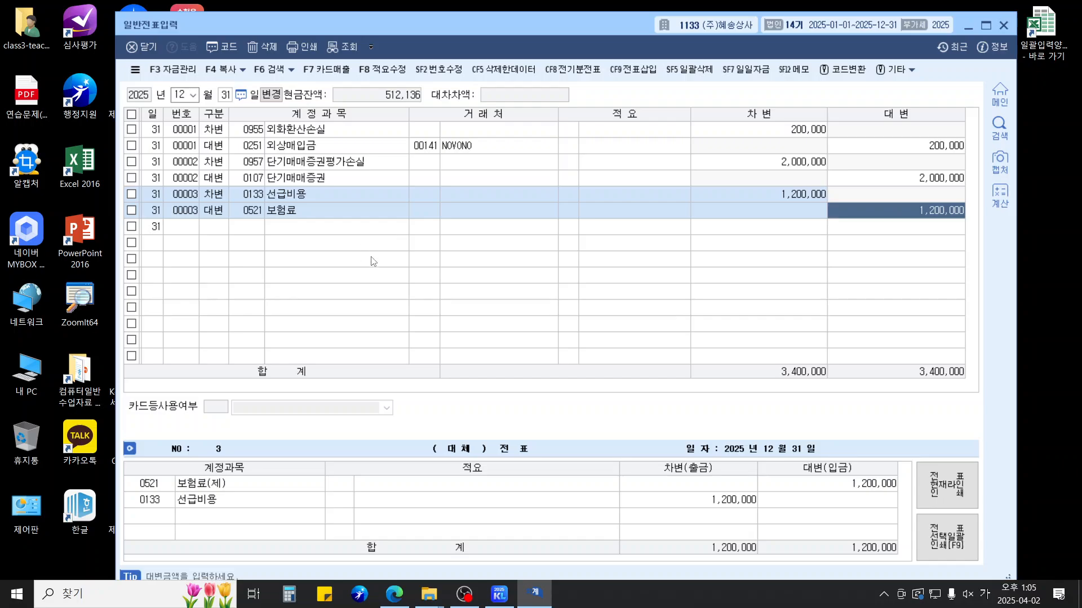
{"action": "key", "text": "Escape"}
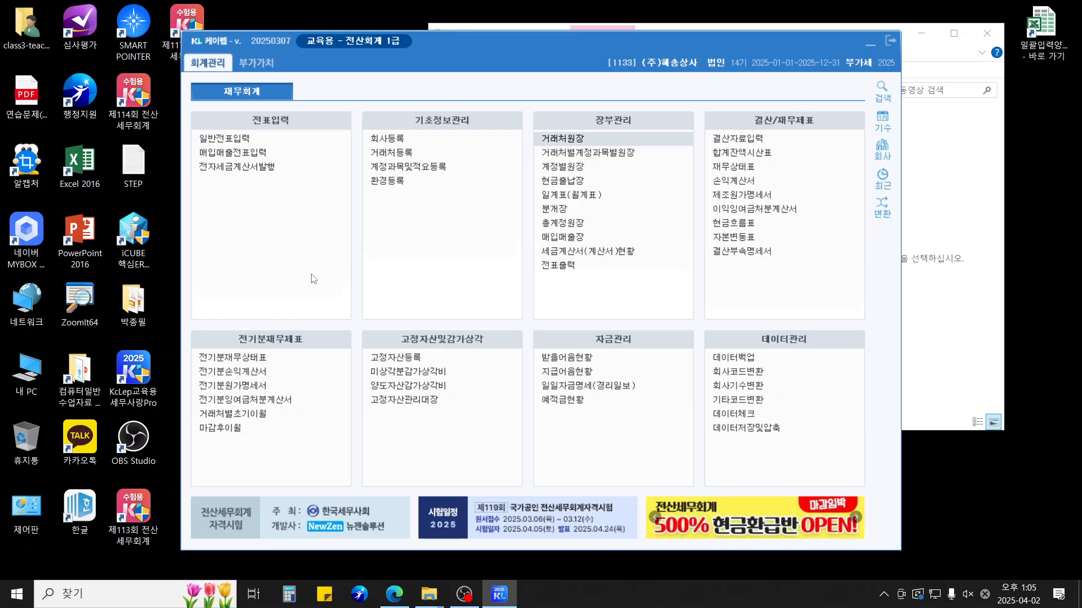
Open 결산자료입력 for the period January to December 2025
{"action": "left_click", "coordinate": [776, 138]}
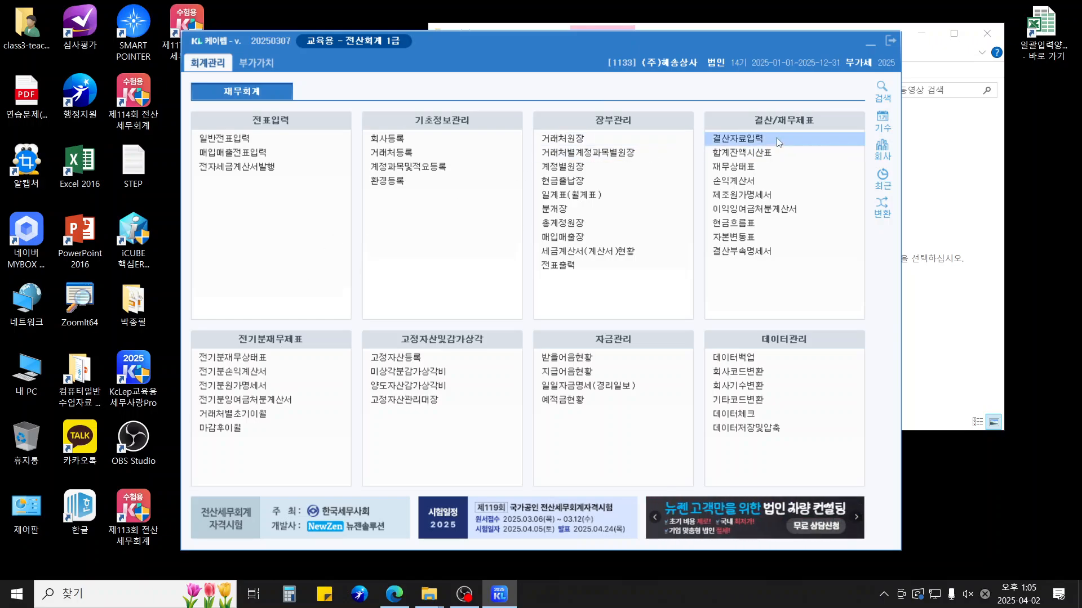
{"action": "type", "text": "0112"}
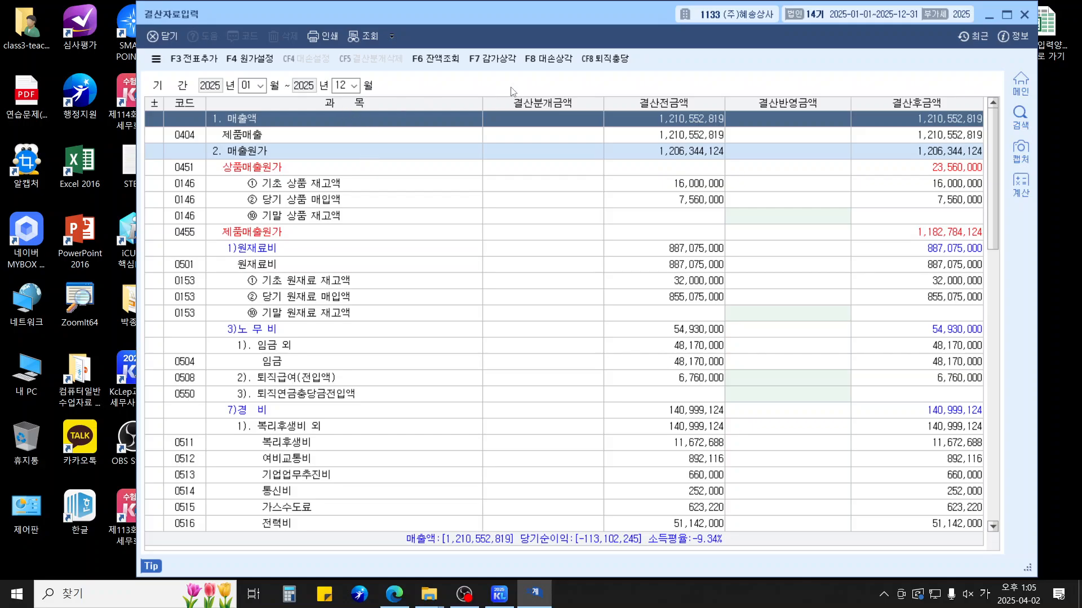
{"action": "key", "text": "F3"}
{"action": "left_click", "coordinate": [551, 329]}
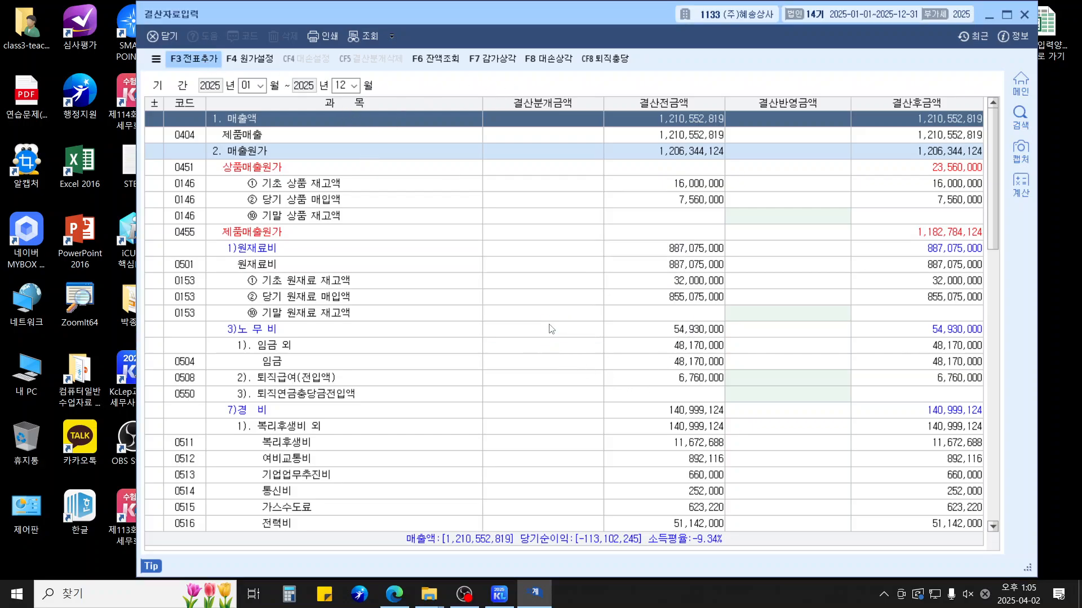
Close 결산자료입력, open the 제조원가명세서 for December 2025 and check the amount of 당기제품 제조원가
{"action": "key", "text": "Escape"}
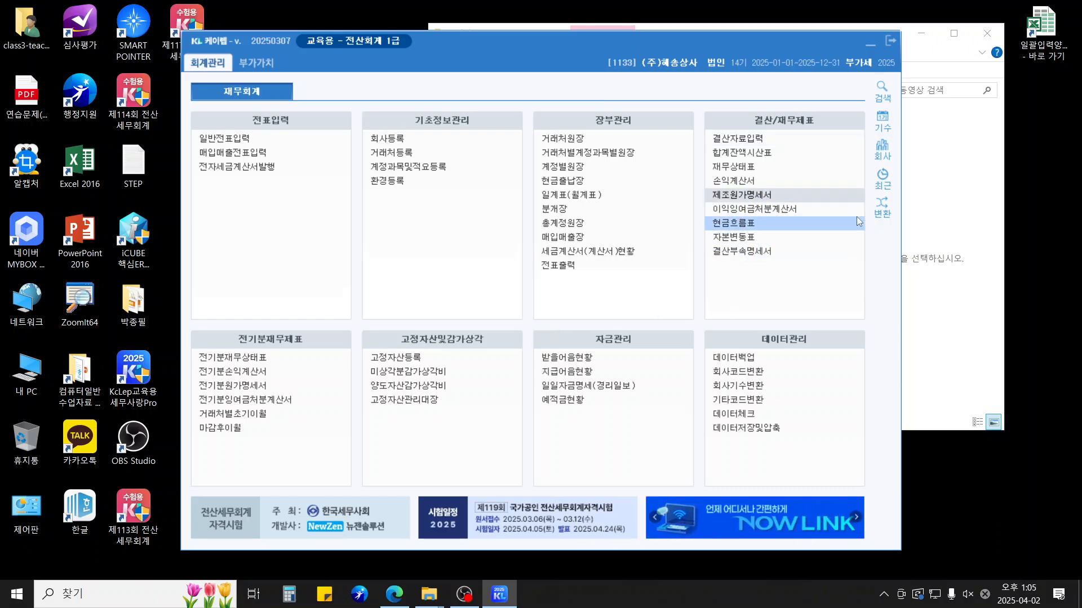
{"action": "type", "text": "12"}
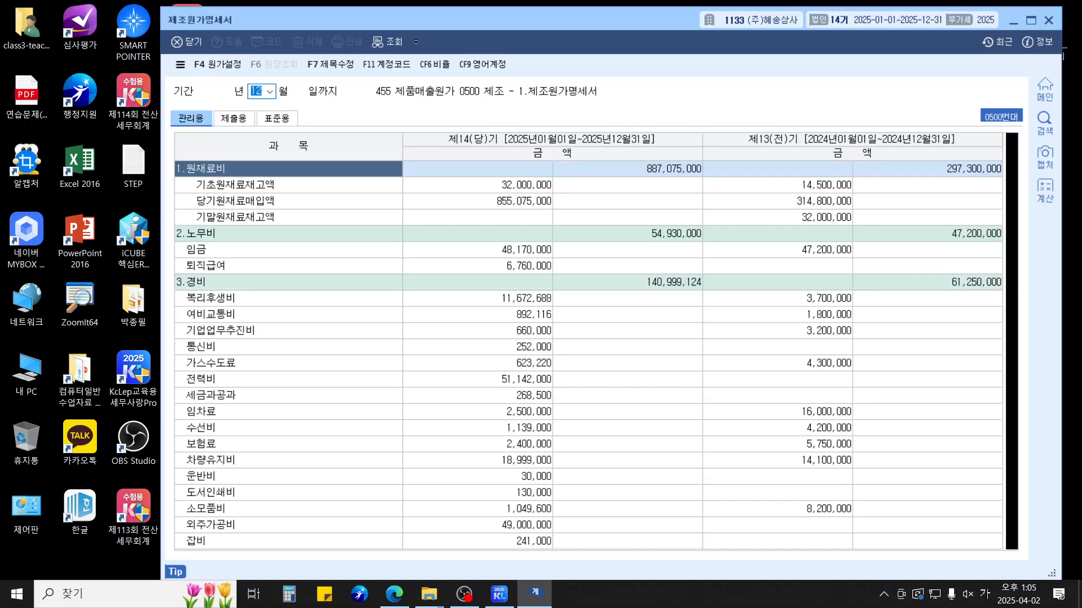
{"action": "key", "text": "Page_Down"}
{"action": "key", "text": "Page_Down"}
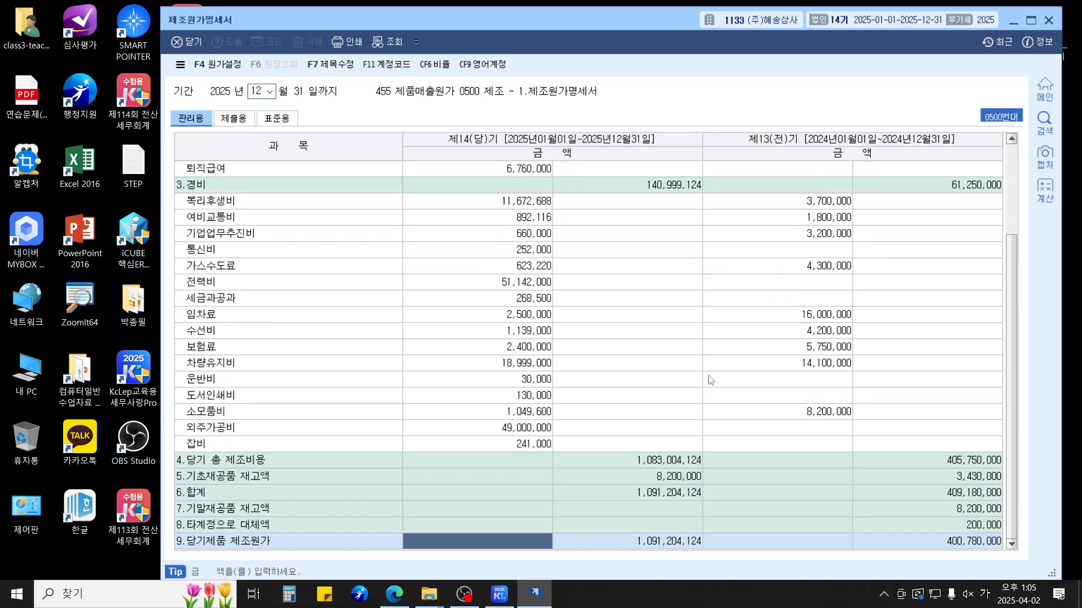
{"action": "left_click", "coordinate": [634, 541]}
{"action": "key", "text": "Escape"}
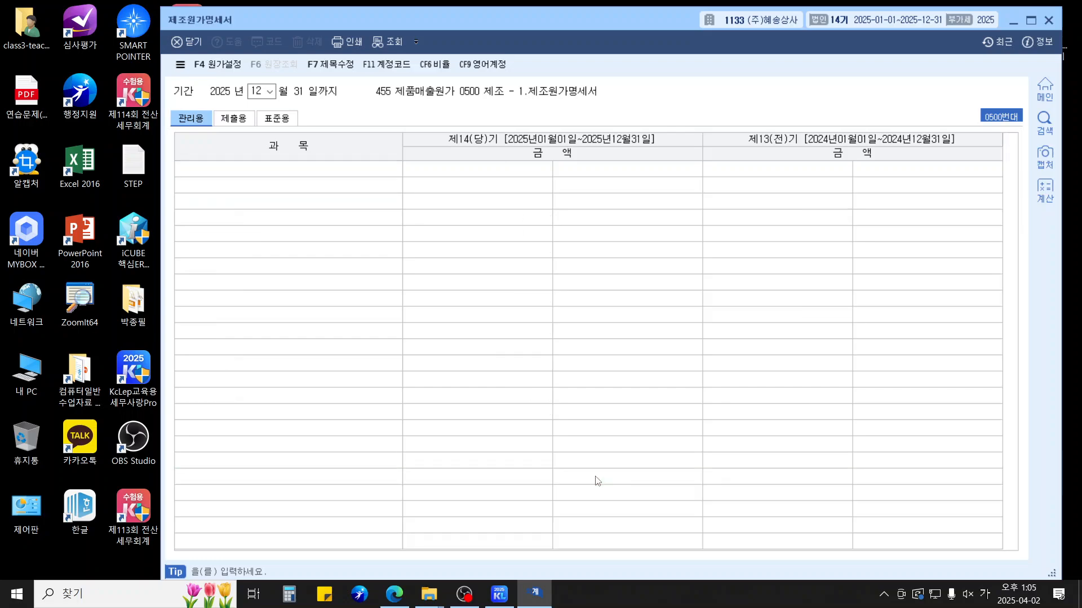
Open the 손익계산서 for December 2025 and check its 당기제품제조원가 and 당기순손실 amounts
{"action": "left_click", "coordinate": [738, 181]}
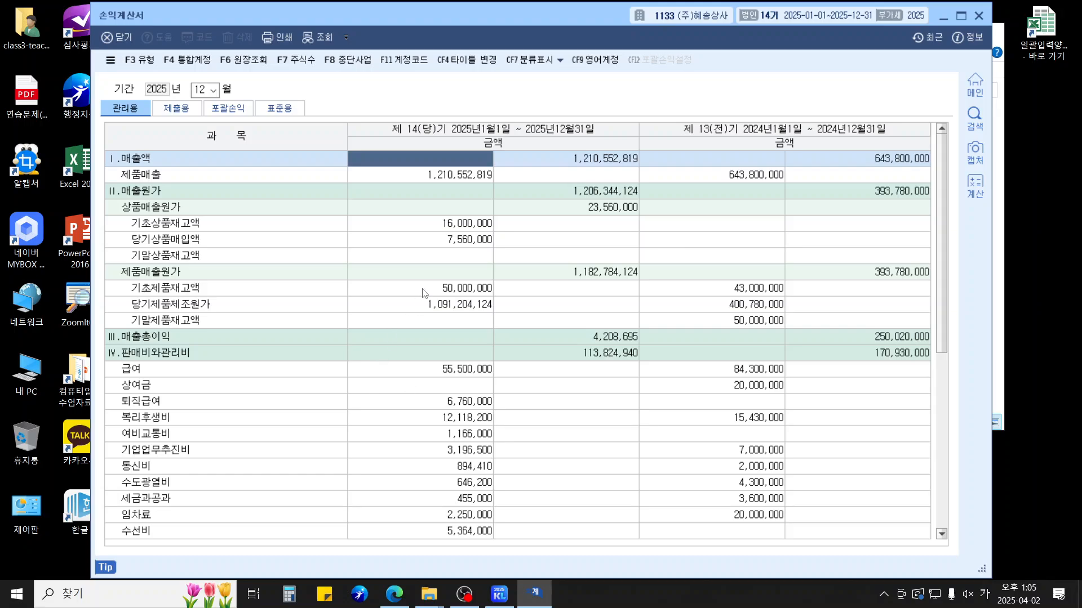
{"action": "left_click", "coordinate": [420, 304]}
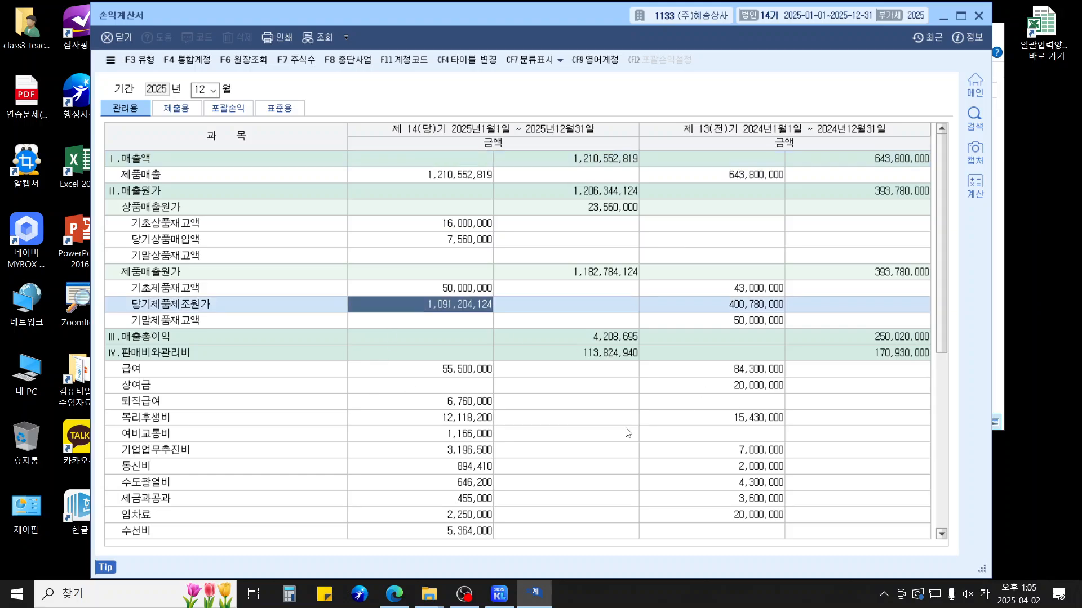
{"action": "scroll", "coordinate": [629, 434], "scroll_direction": "down", "scroll_amount": 6}
{"action": "left_click", "coordinate": [607, 534]}
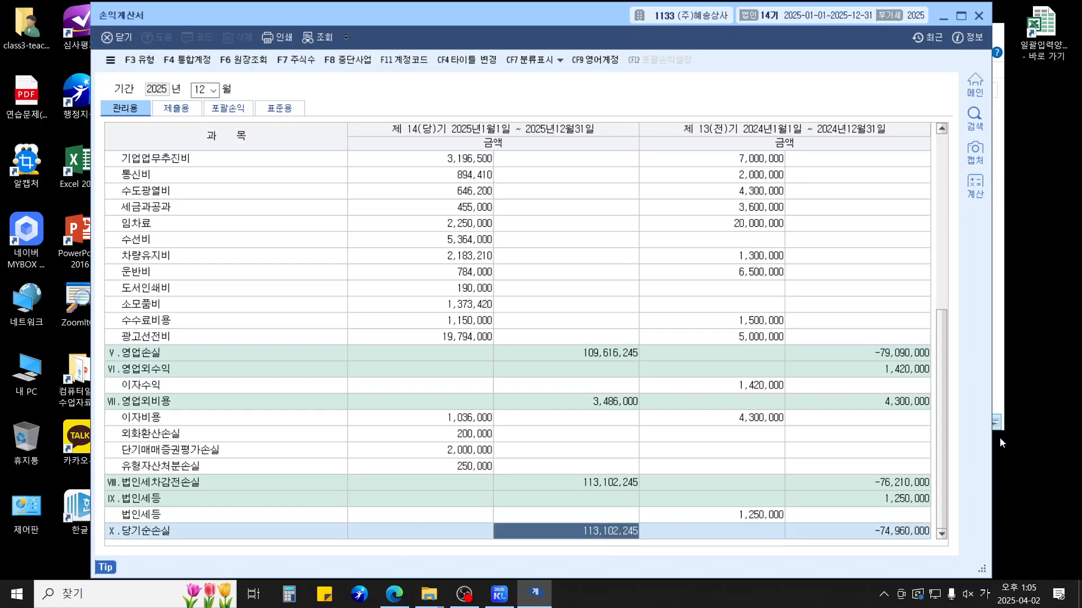
{"action": "key", "text": "Escape"}
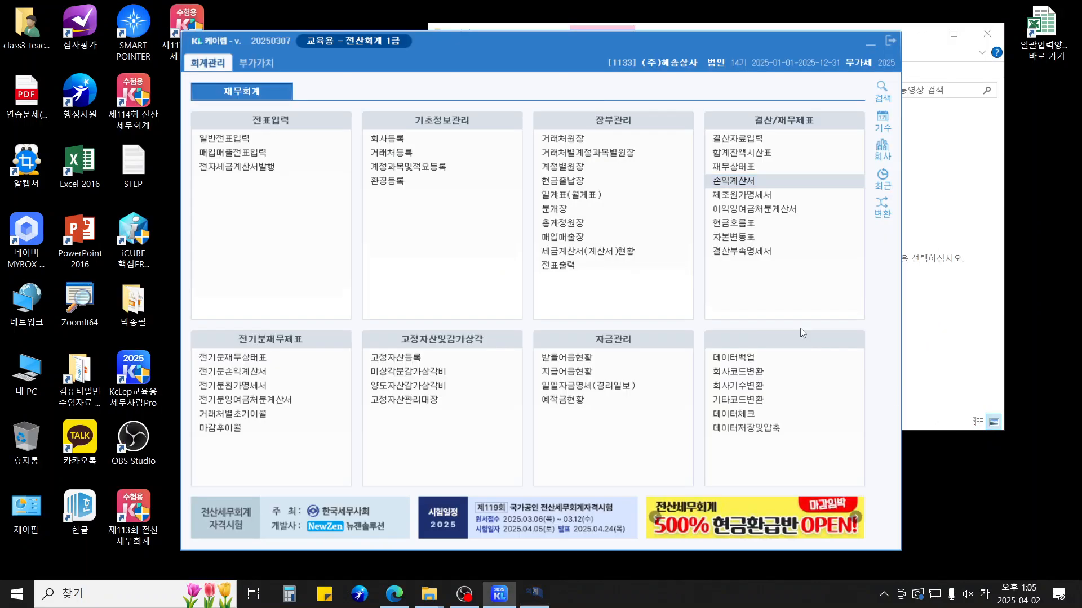
Open the 이익잉여금처분계산서 without loading the saved data and add its entries to 일반전표 with 전표추가
{"action": "left_click", "coordinate": [756, 209]}
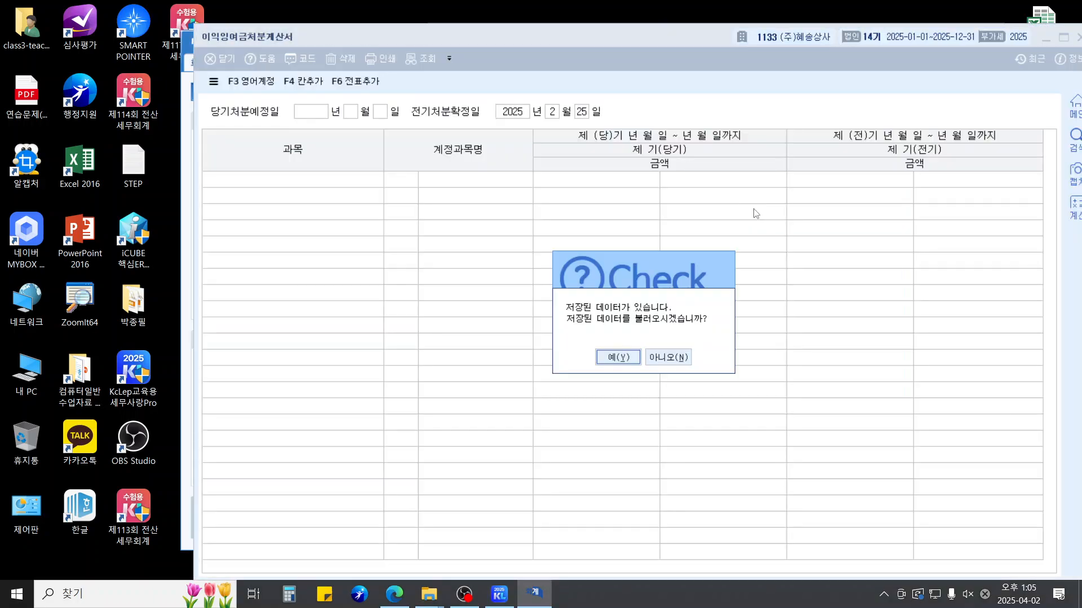
{"action": "left_click", "coordinate": [669, 358]}
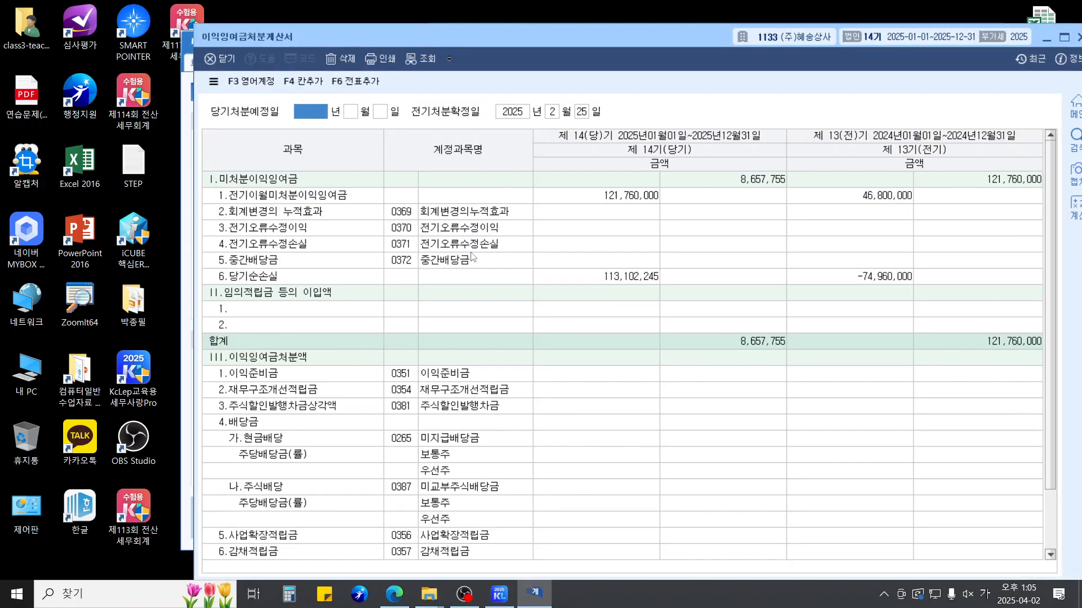
{"action": "left_click", "coordinate": [344, 80]}
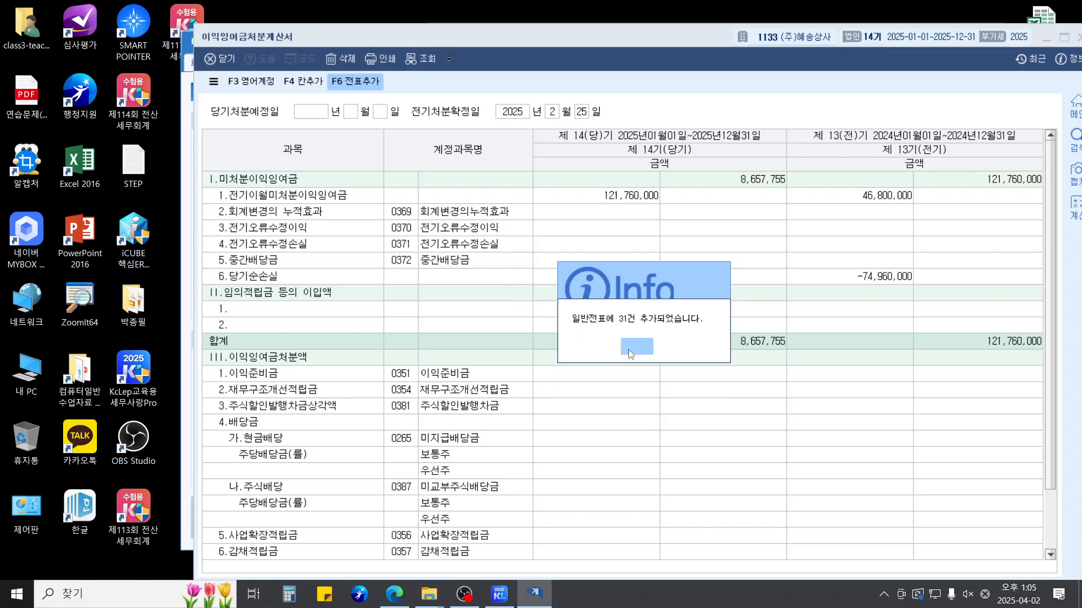
{"action": "left_click", "coordinate": [642, 348]}
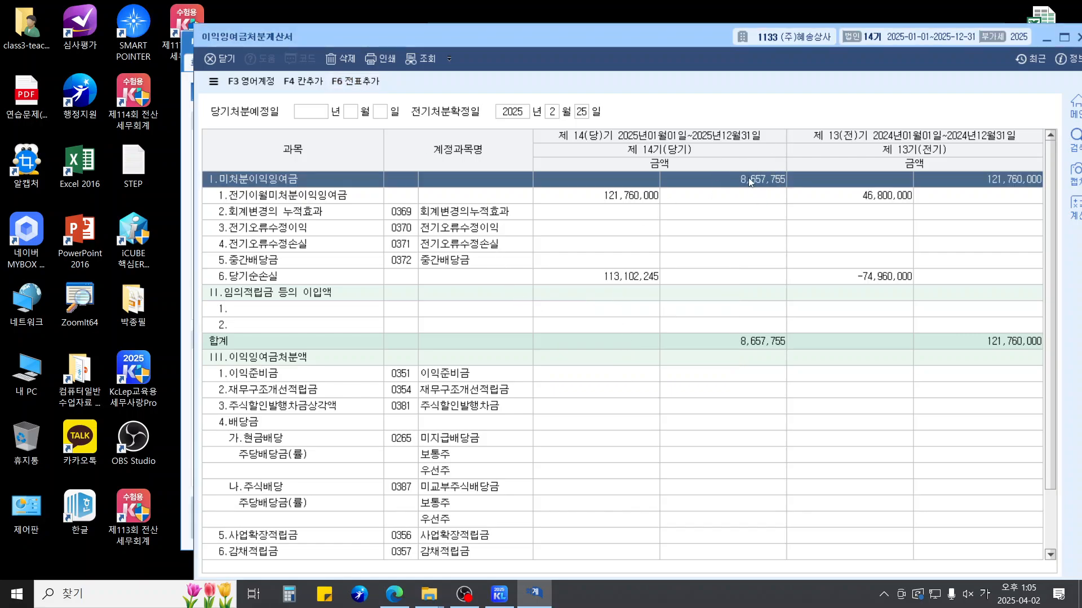
{"action": "key", "text": "Escape"}
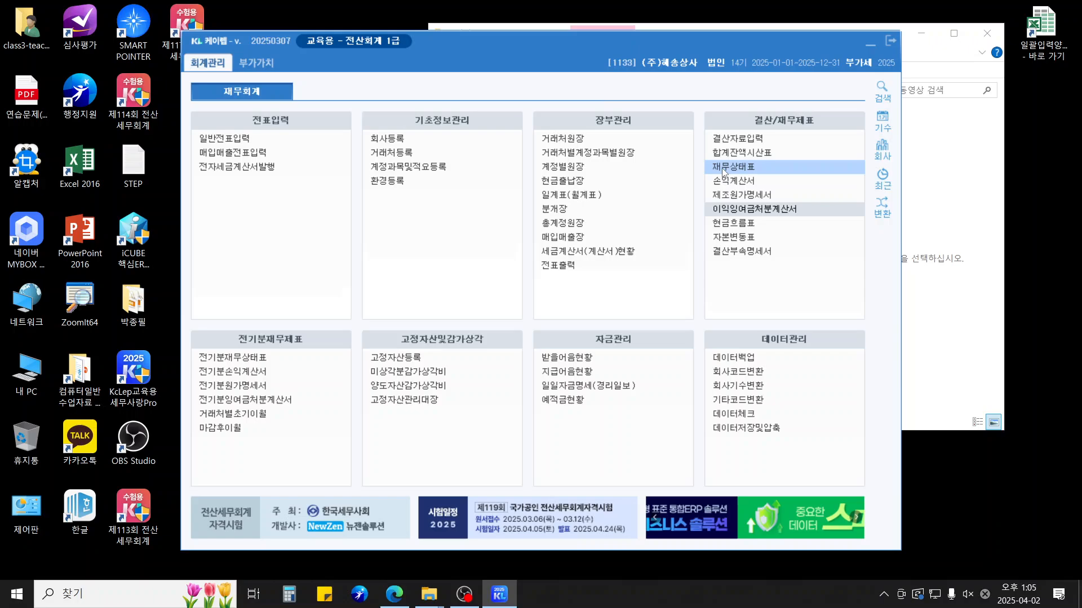
Open the 재무상태표 for December 2025 and check the 미처분이익잉여금 amount in the equity section
{"action": "left_click", "coordinate": [765, 165]}
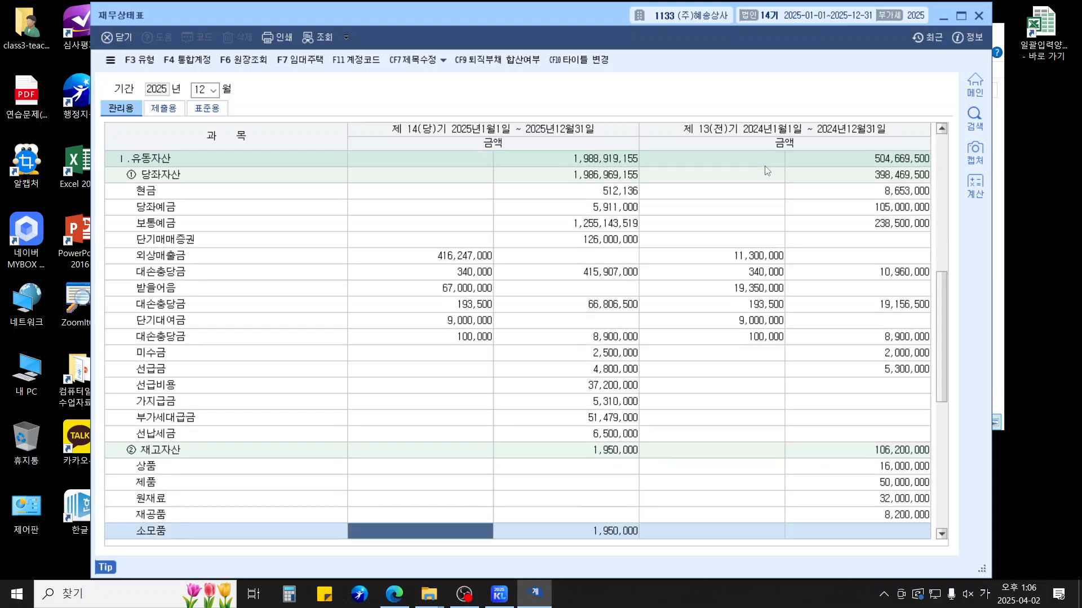
{"action": "key", "text": "Up"}
{"action": "key", "text": "Up"}
{"action": "key", "text": "Up"}
{"action": "key", "text": "Up"}
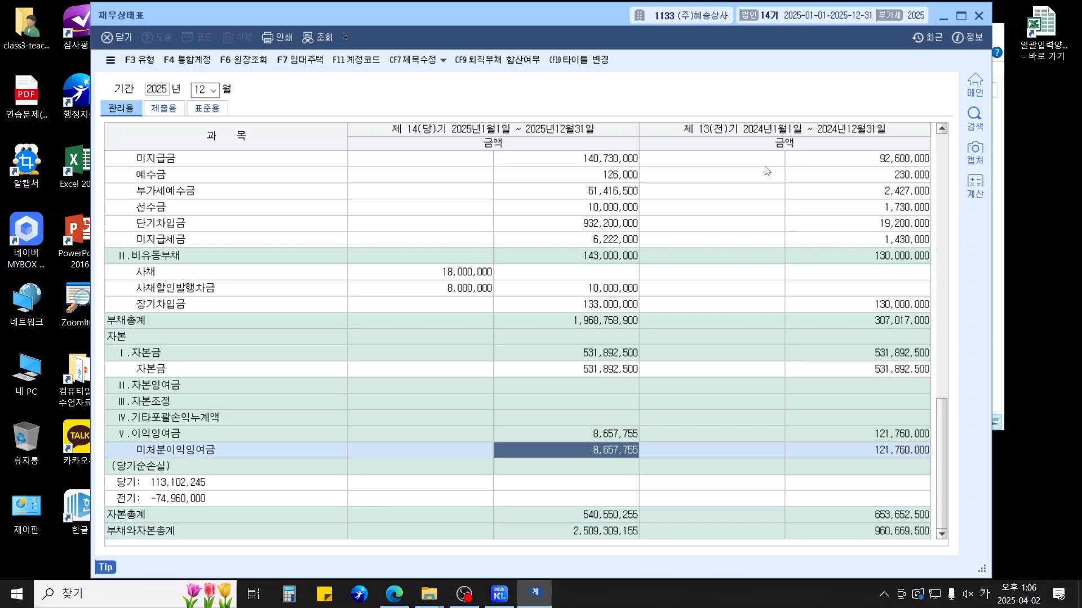
{"action": "key", "text": "Escape"}
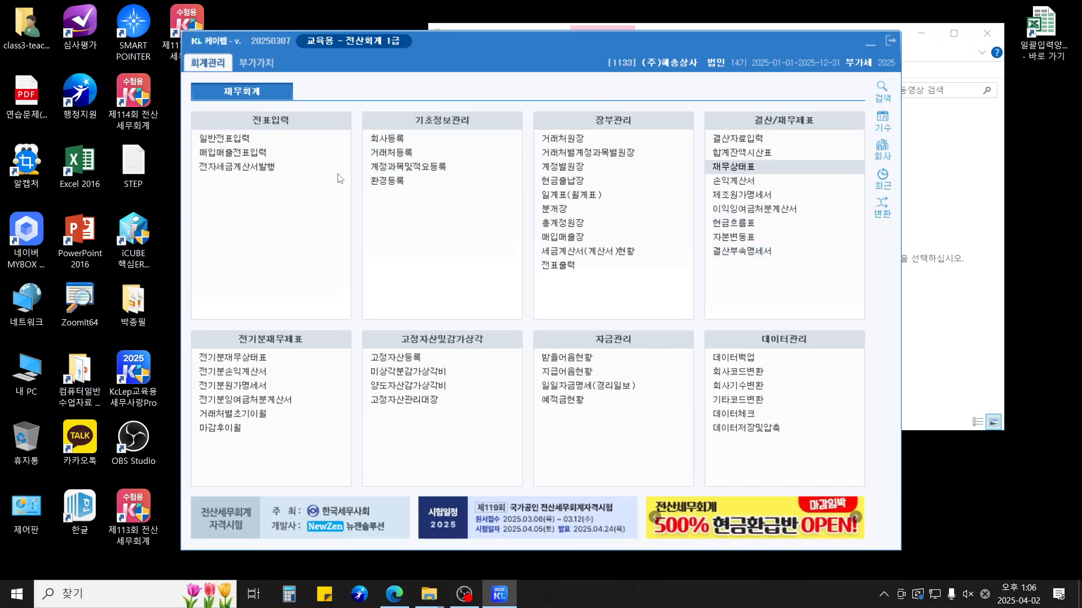
Retrieve the 부가가치세신고서 for April 1 to June 30, 2025 and examine the sales 예정신고누락분 row
{"action": "left_click", "coordinate": [256, 63]}
{"action": "left_click", "coordinate": [233, 138]}
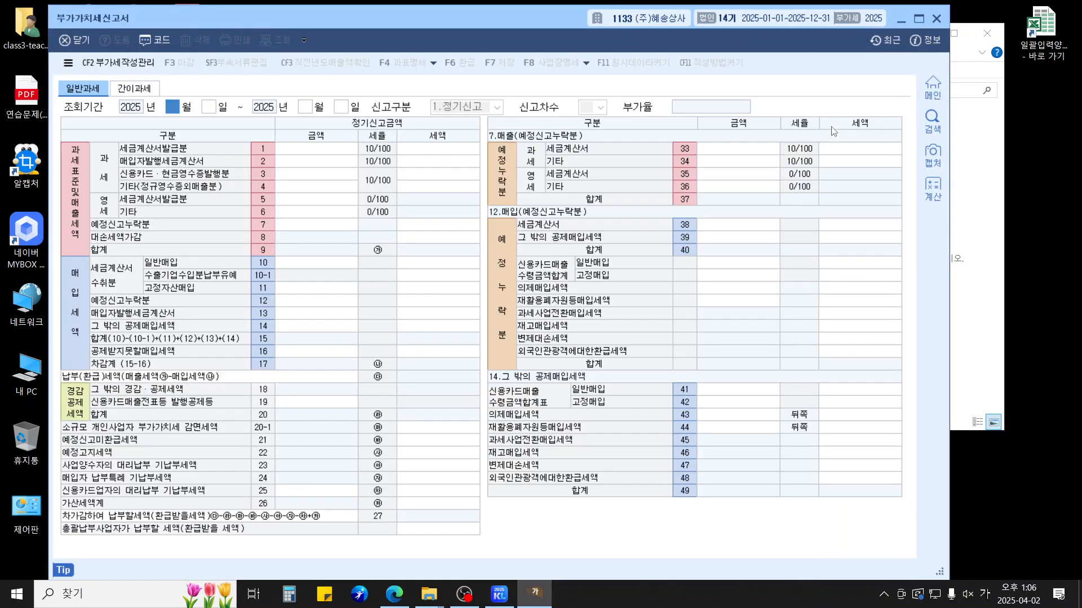
{"action": "type", "text": "4"}
{"action": "key", "text": "Return"}
{"action": "key", "text": "Return"}
{"action": "type", "text": "6"}
{"action": "key", "text": "Return"}
{"action": "key", "text": "Return"}
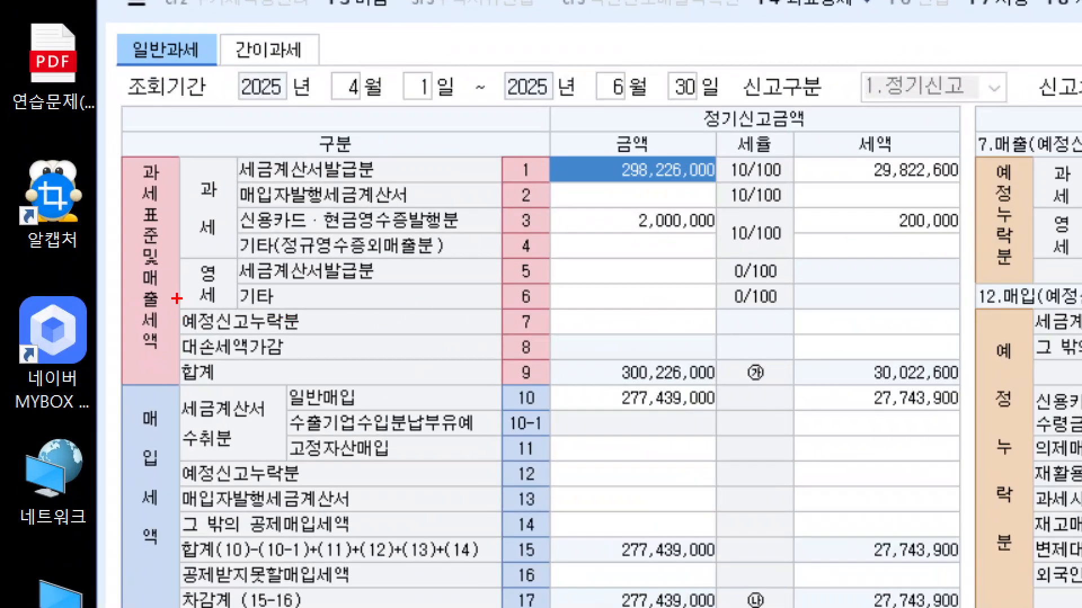
{"action": "mouse_move", "coordinate": [177, 299]}
{"action": "left_mouse_down"}
{"action": "mouse_move", "coordinate": [760, 373]}
{"action": "mouse_move", "coordinate": [986, 340]}
{"action": "left_mouse_up"}
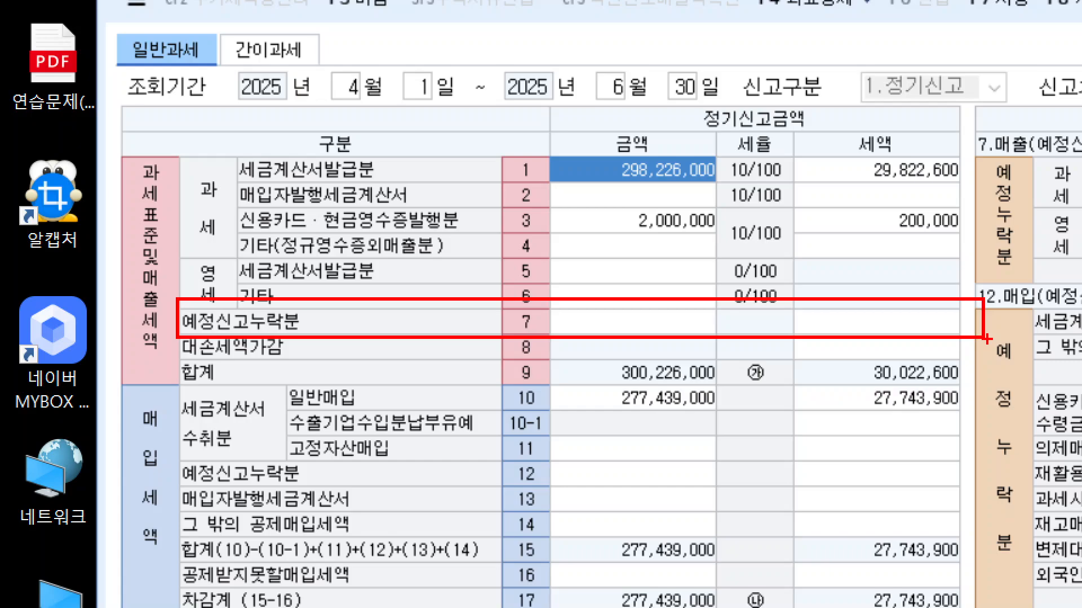
{"action": "key", "text": "Escape"}
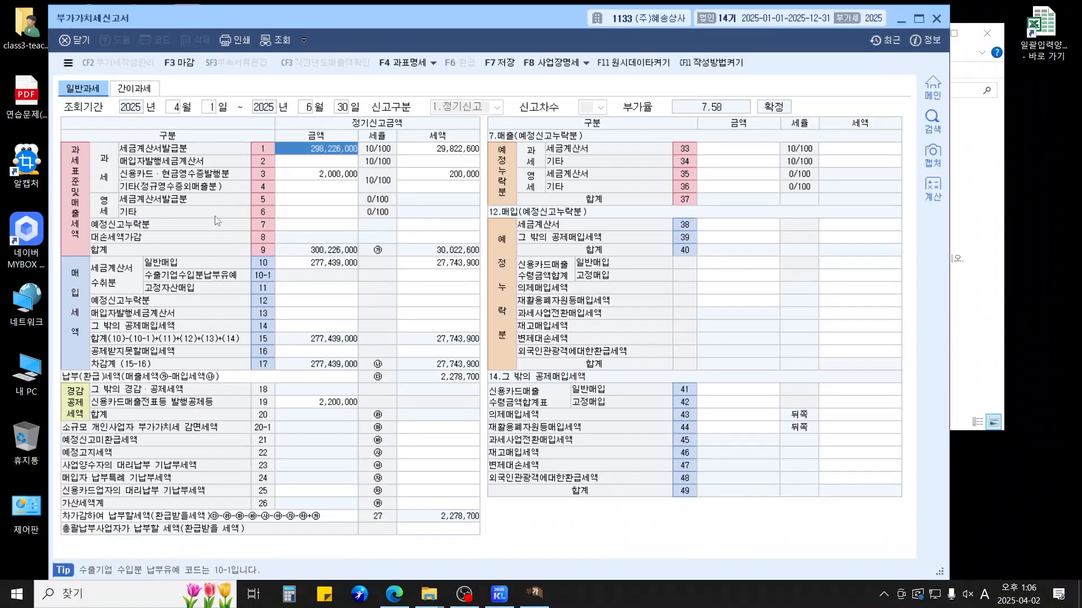
{"action": "key", "text": "Escape"}
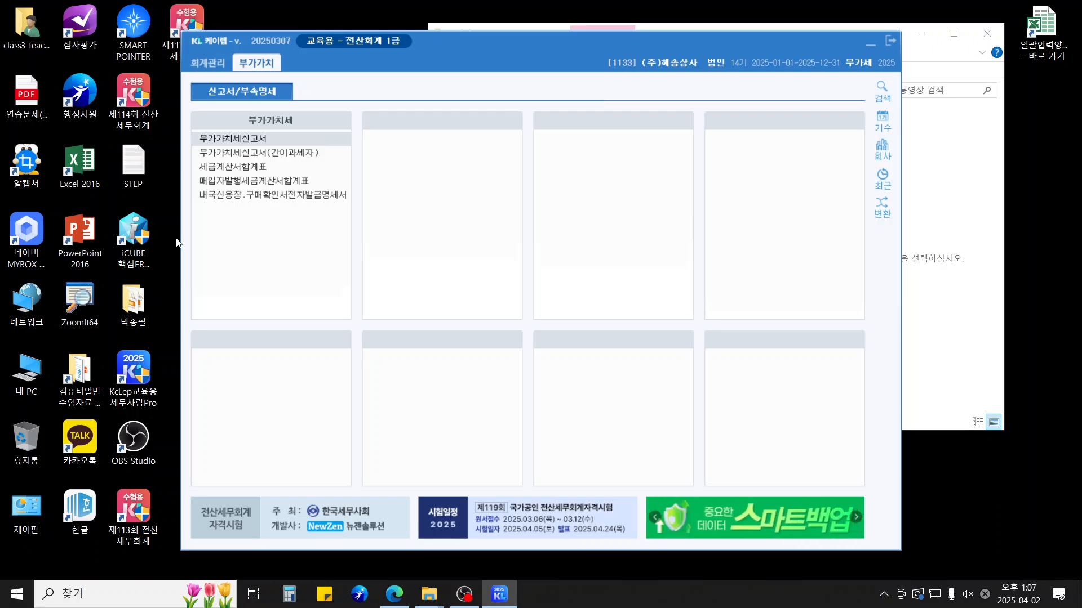
Query the monthly 총계정원장 for 복리후생비 (0511) from April 1 to June 30, 2025 and compare the monthly debit amounts
{"action": "left_click", "coordinate": [207, 62]}
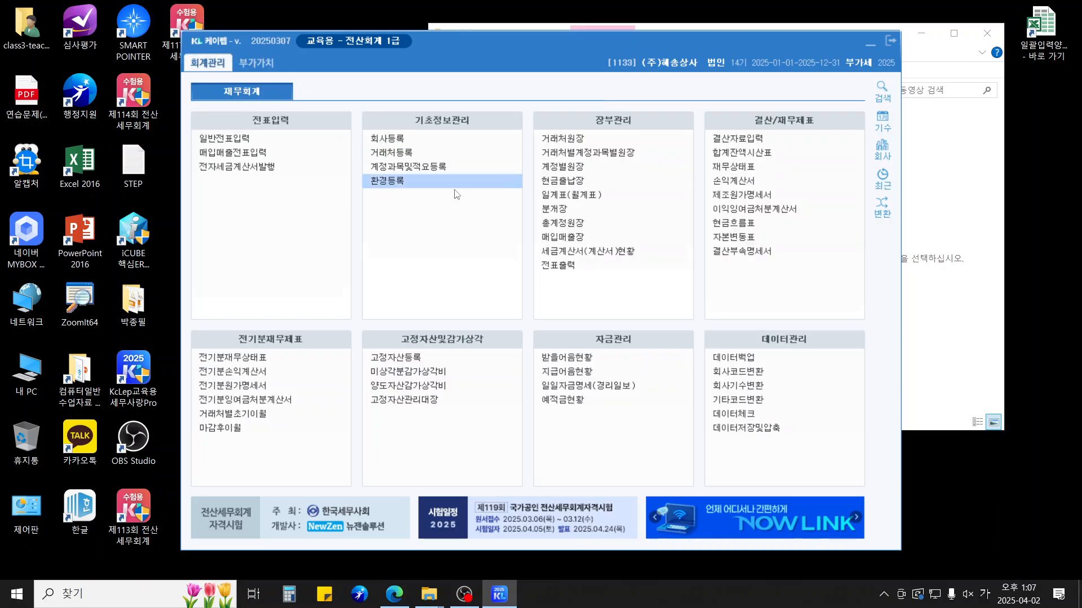
{"action": "left_click", "coordinate": [570, 224]}
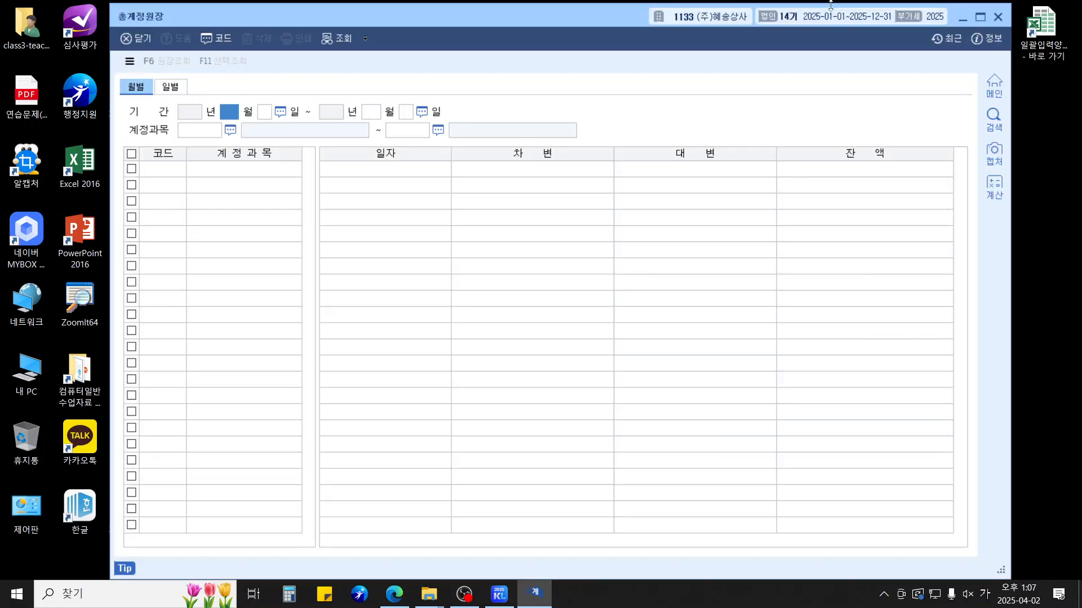
{"action": "key", "text": "Return"}
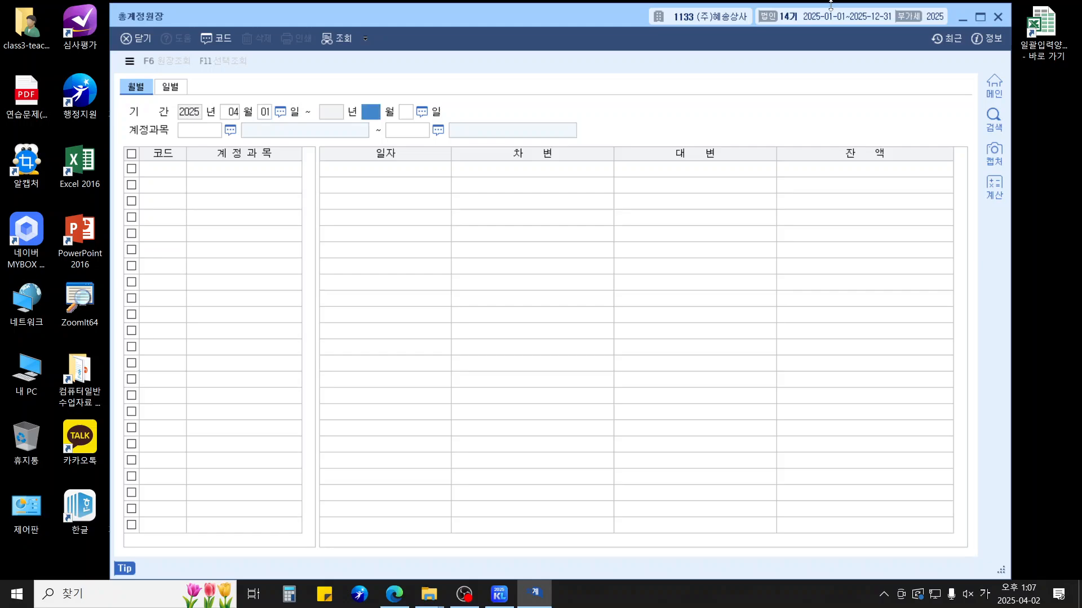
{"action": "type", "text": "6"}
{"action": "key", "text": "Return"}
{"action": "key", "text": "Return"}
{"action": "type", "text": "0511"}
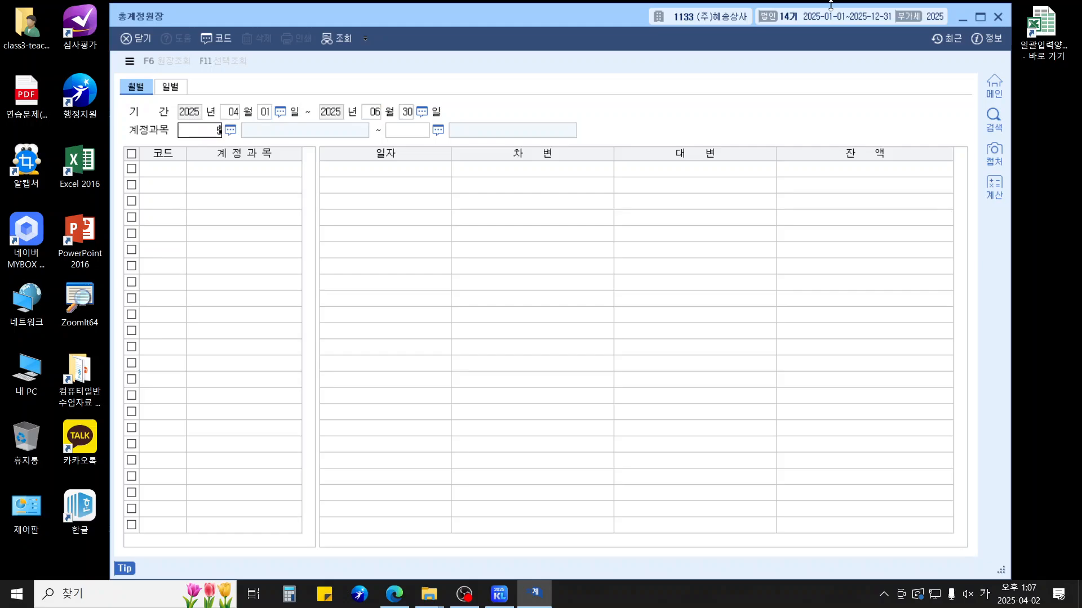
{"action": "key", "text": "Return"}
{"action": "key", "text": "Return"}
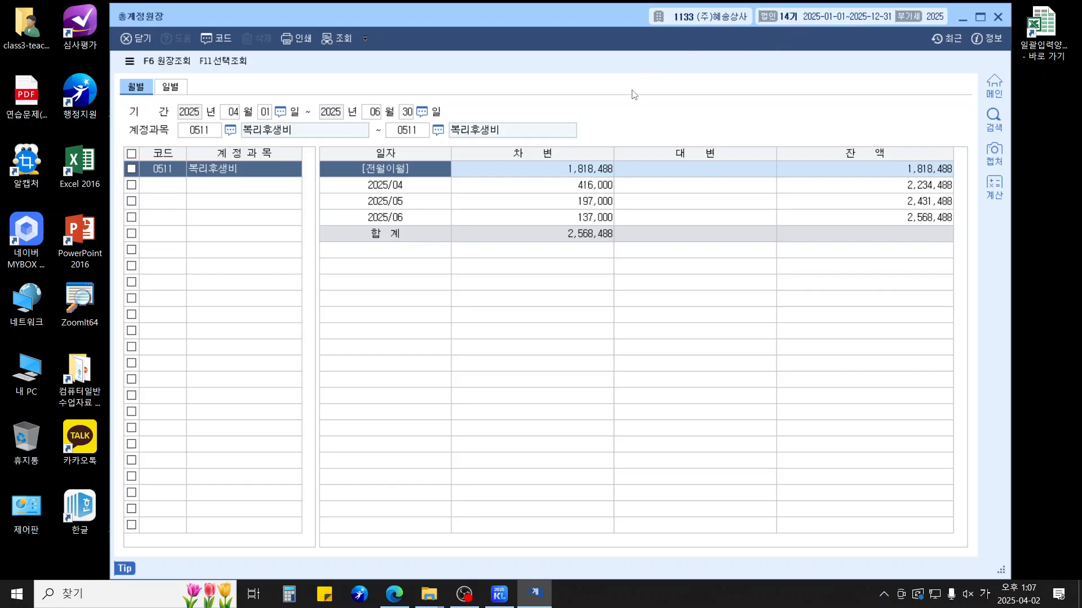
{"action": "left_click", "coordinate": [556, 189]}
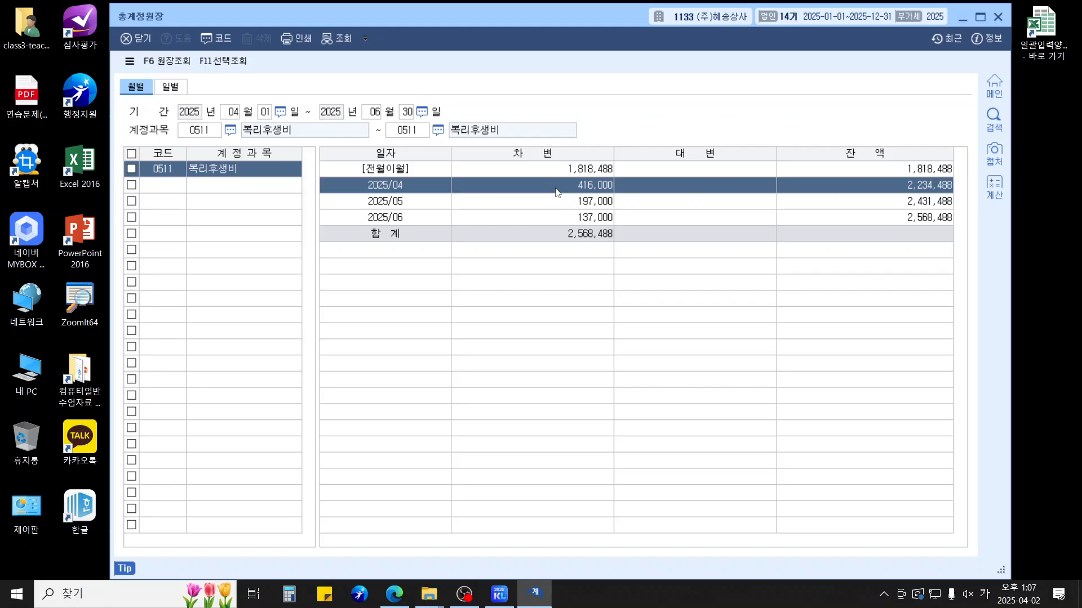
{"action": "key", "text": "Escape"}
{"action": "key", "text": "Escape"}
{"action": "key", "text": "Escape"}
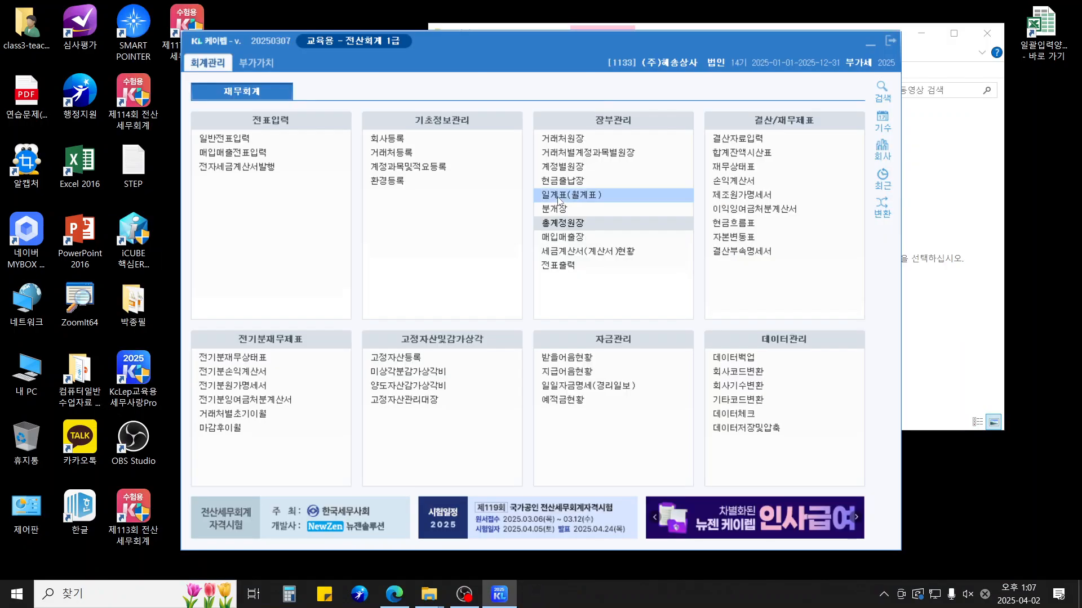
Query the 거래처원장 balances of 미지급금 (0253) for all 거래처 from January 1 to April 30, 2025 and compare them
{"action": "left_click", "coordinate": [561, 140]}
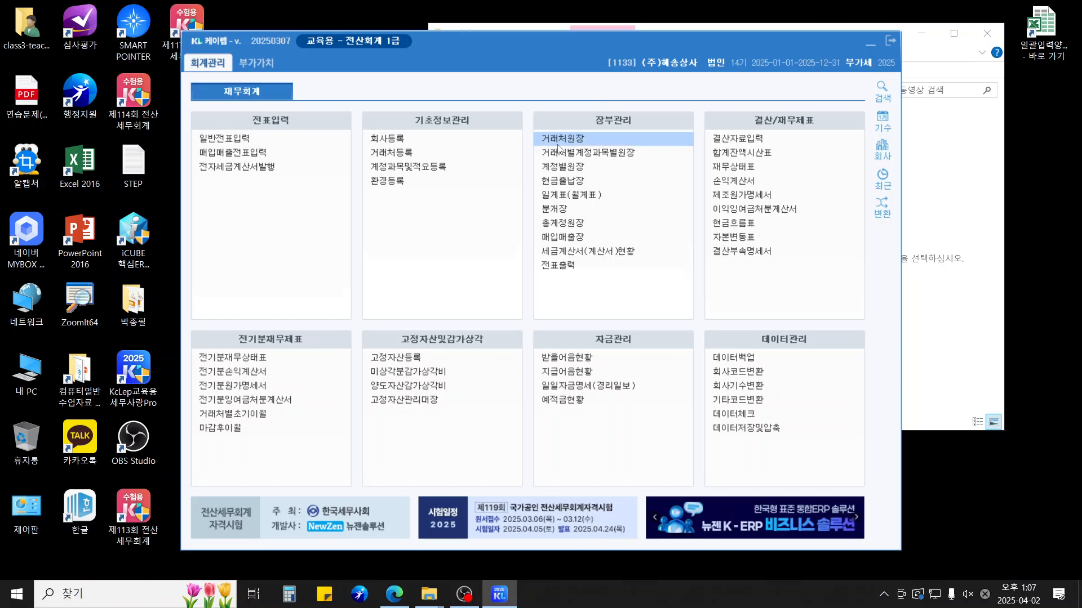
{"action": "key", "text": "Return"}
{"action": "key", "text": "Return"}
{"action": "key", "text": "Return"}
{"action": "key", "text": "Return"}
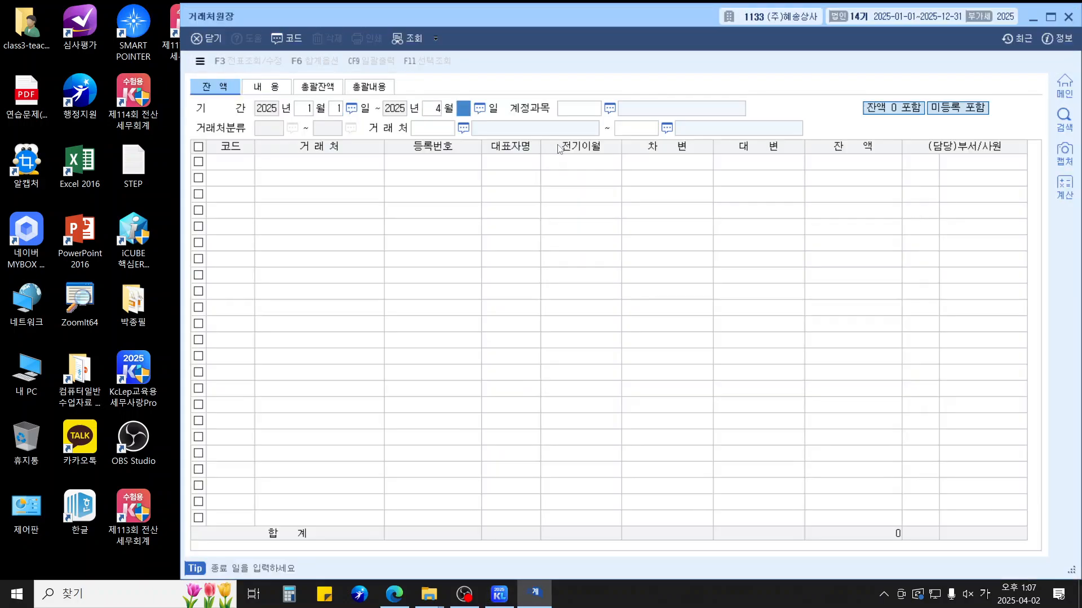
{"action": "type", "text": "253"}
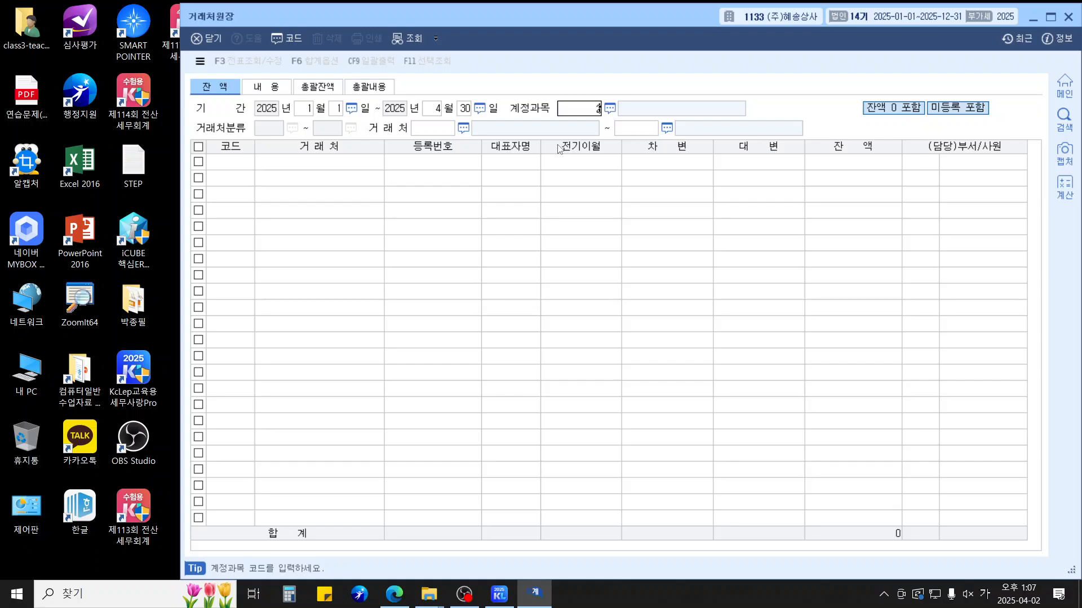
{"action": "key", "text": "Return"}
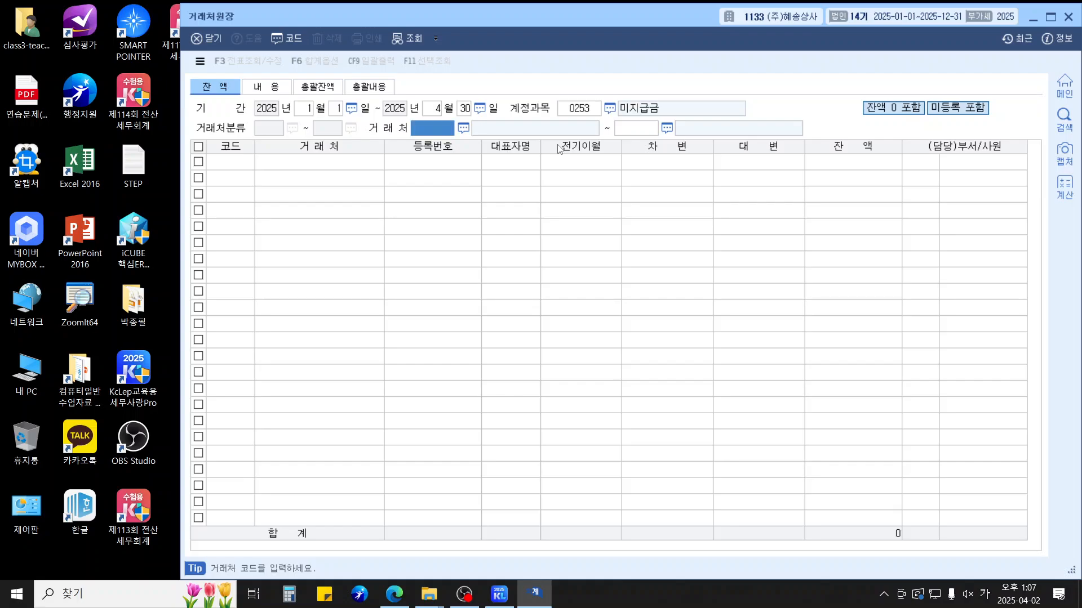
{"action": "key", "text": "Return"}
{"action": "key", "text": "Return"}
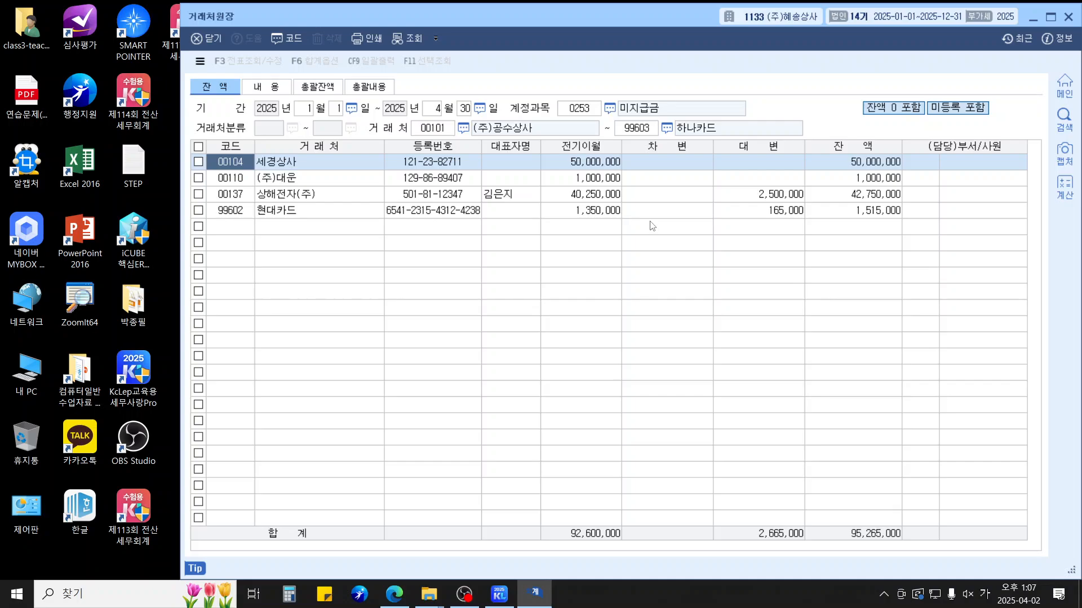
{"action": "left_click", "coordinate": [819, 167]}
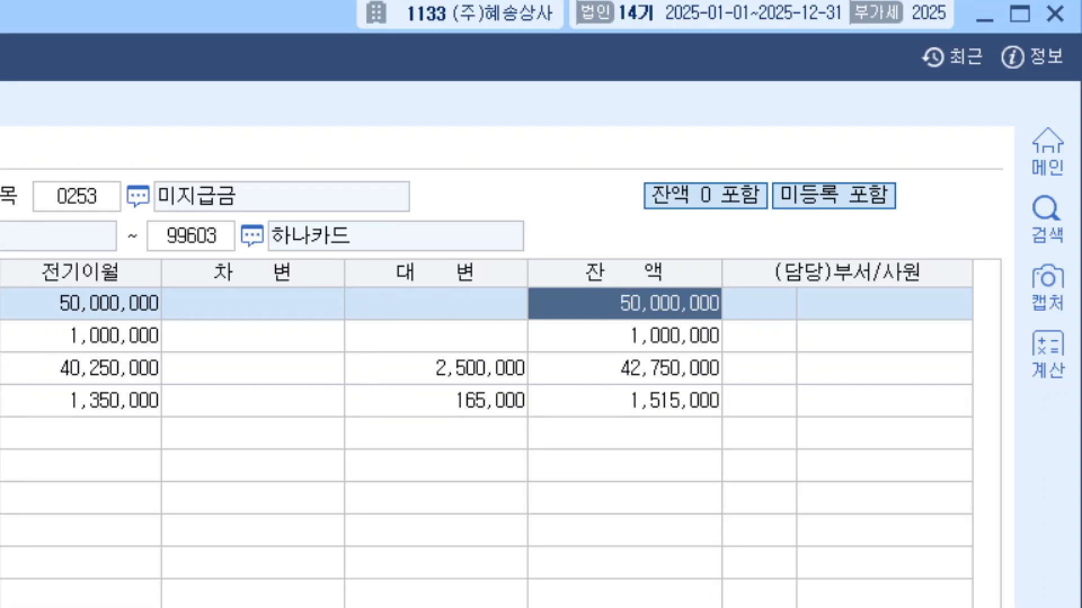
{"action": "mouse_move", "coordinate": [708, 369]}
{"action": "left_mouse_down"}
{"action": "mouse_move", "coordinate": [716, 299]}
{"action": "mouse_move", "coordinate": [573, 389]}
{"action": "left_mouse_up"}
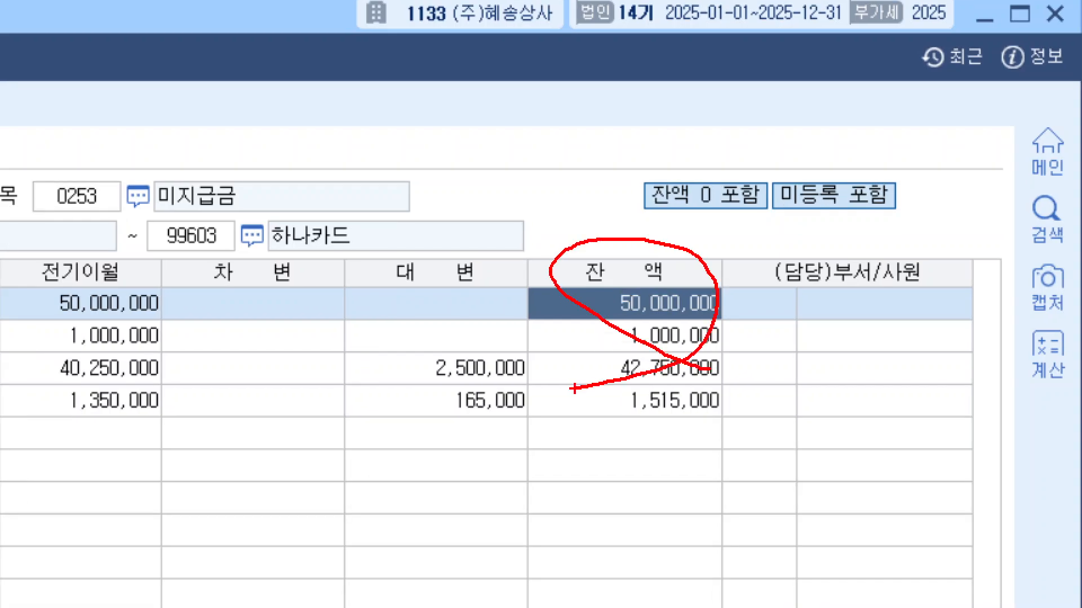
{"action": "key", "text": "Escape"}
{"action": "key", "text": "Escape"}
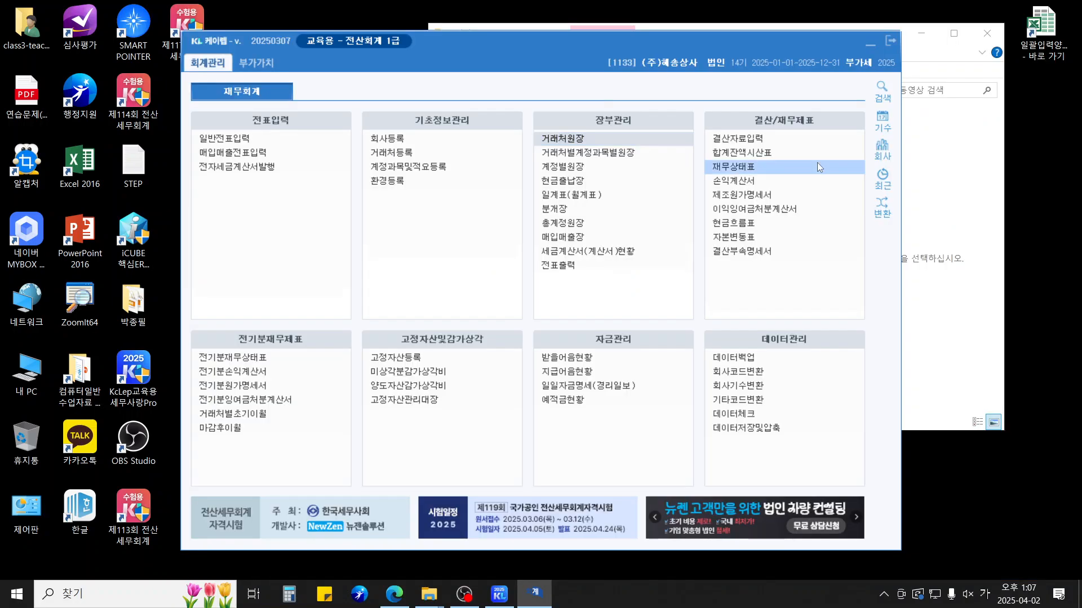